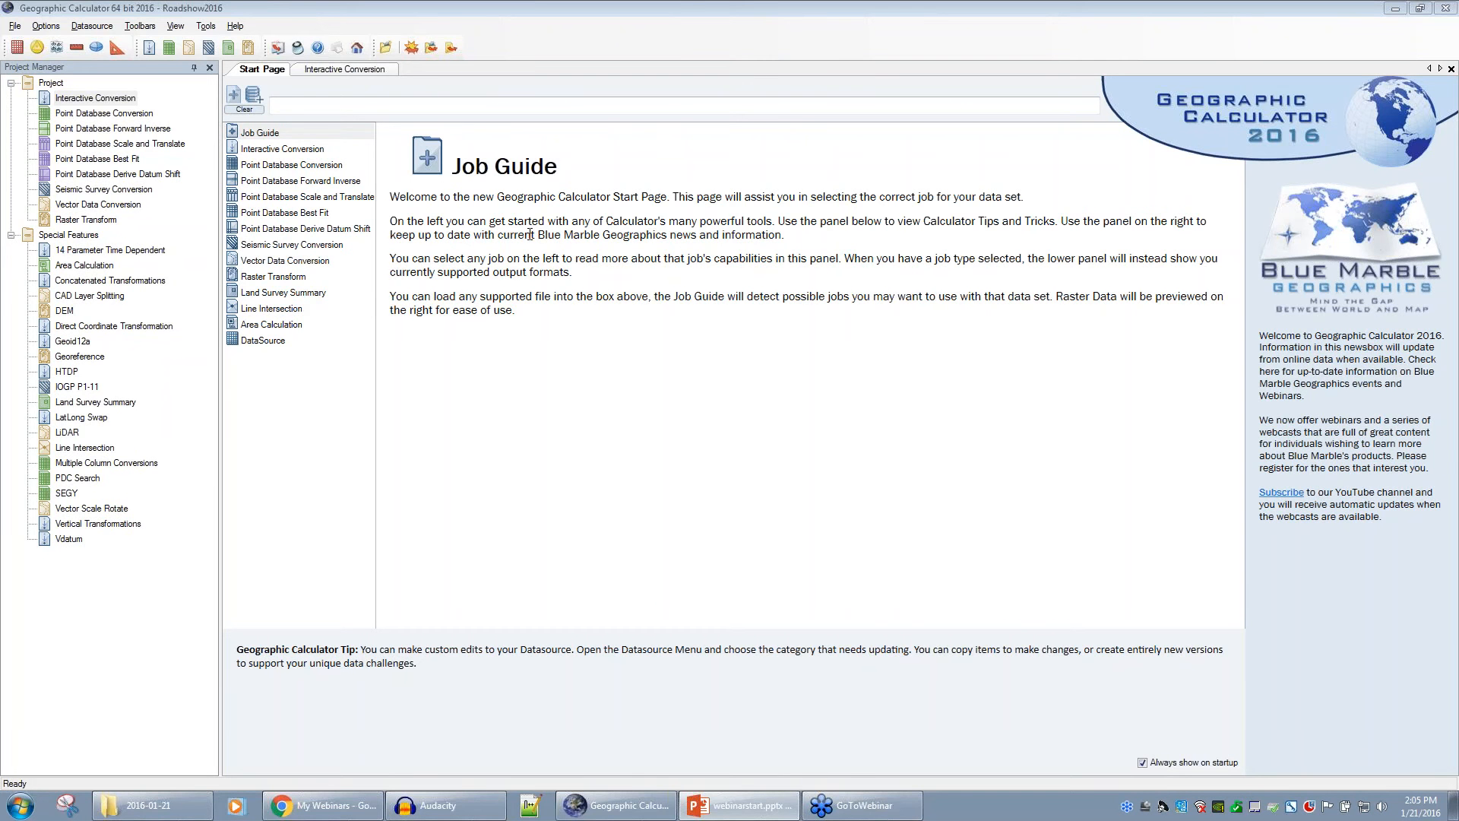
- Show the Point Database – Conversion description under Interactive Conversion on the Start Page
left_click(288, 150)
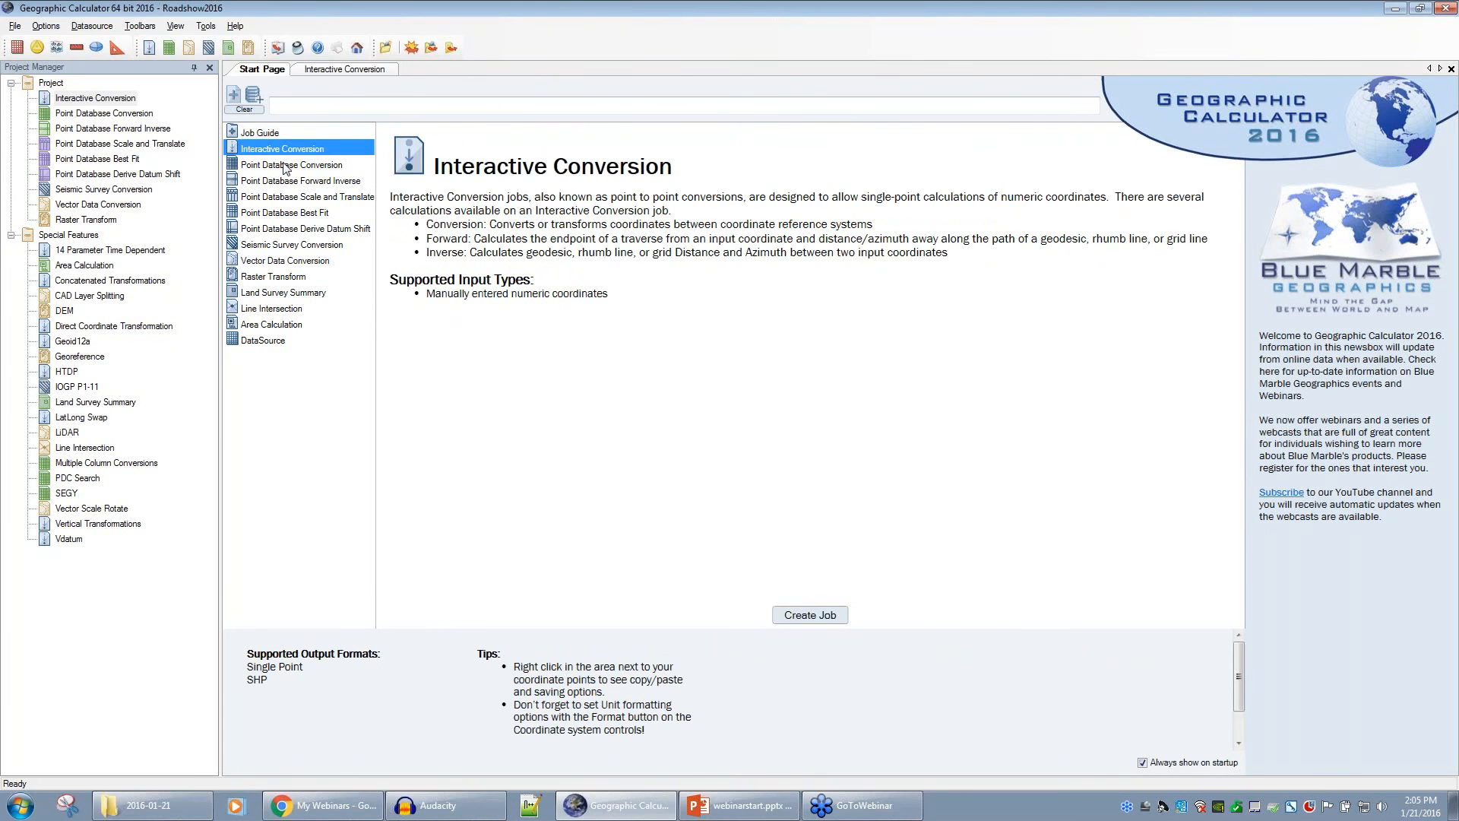
left_click(286, 167)
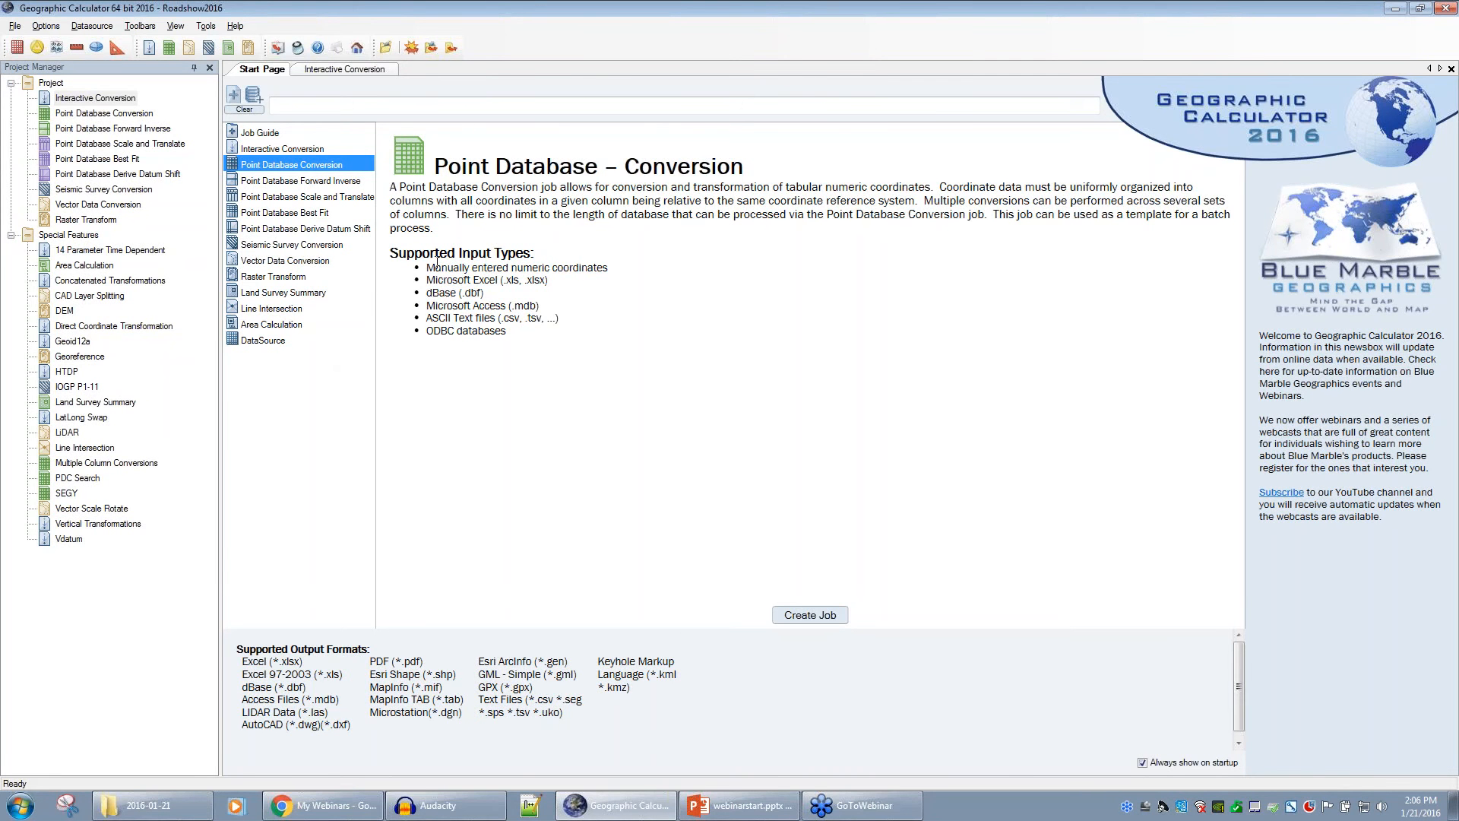
- Go back to the Job Guide overview at the top of the Start Page job list
left_click(262, 135)
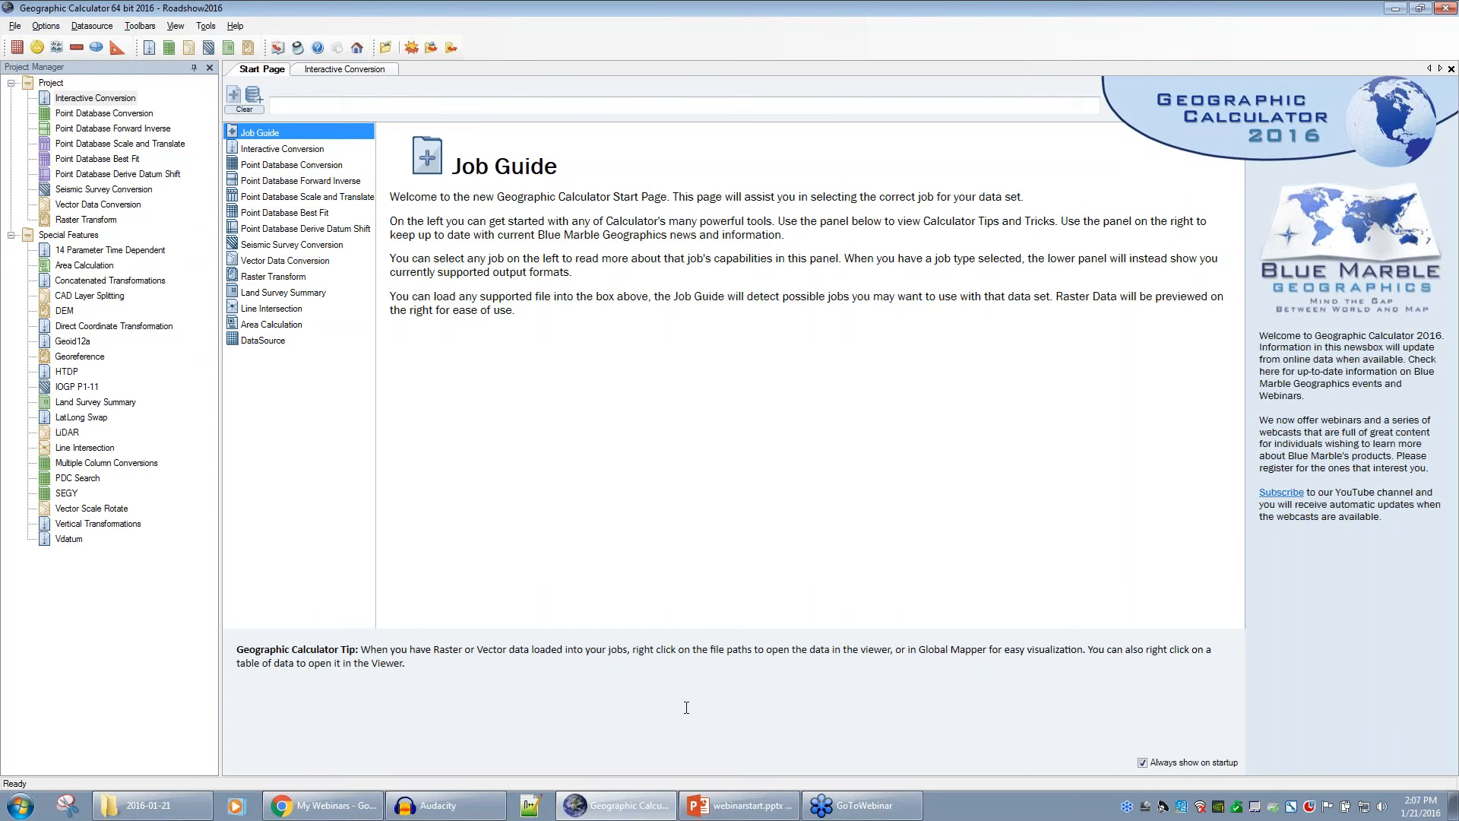
- Show the Interactive Conversion job description on the Start Page
left_click(301, 150)
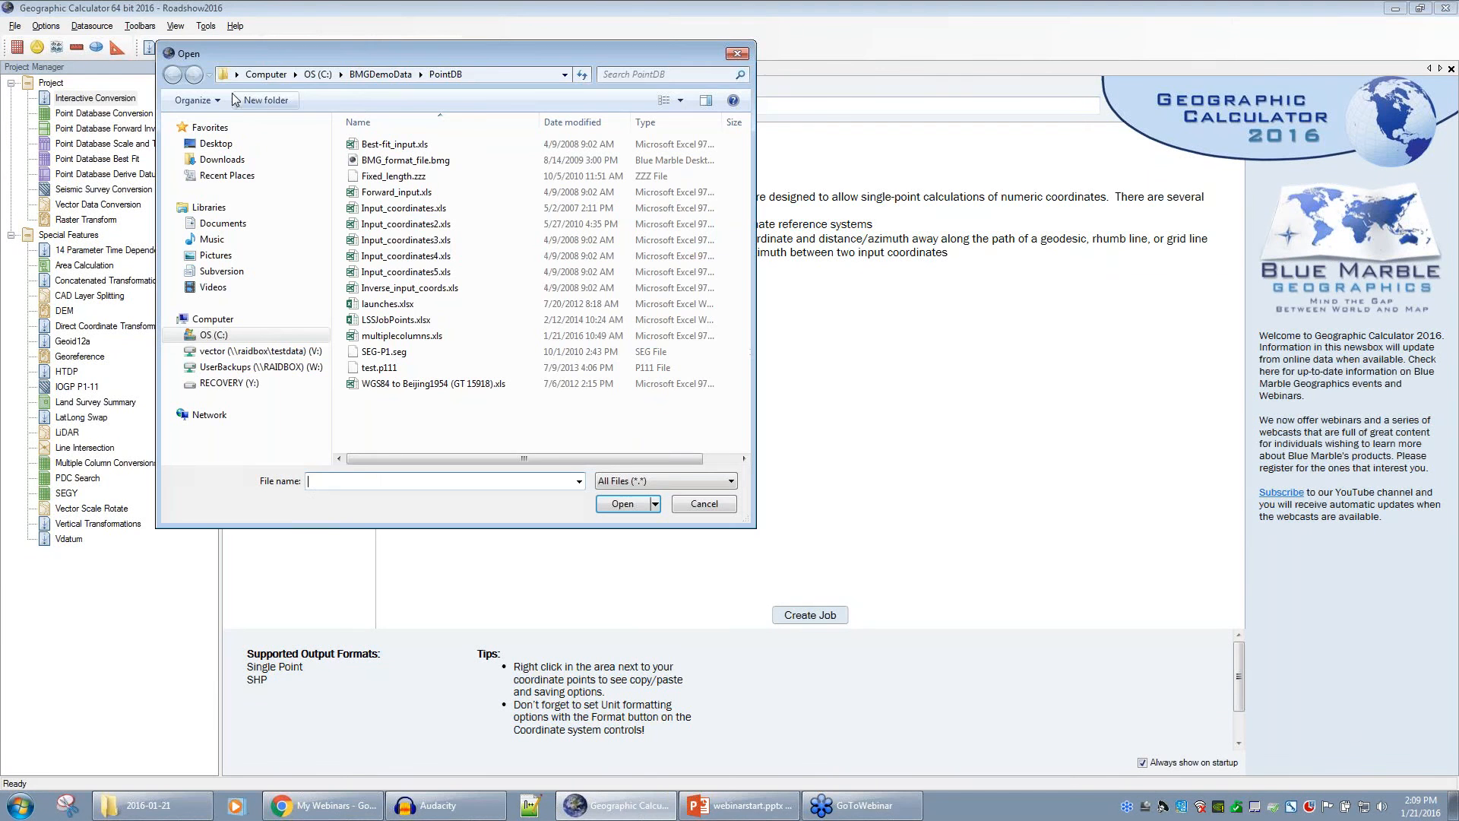
- Load Input_coordinates.xls from the PointDB demo folder onto the Start Page
left_click(399, 209)
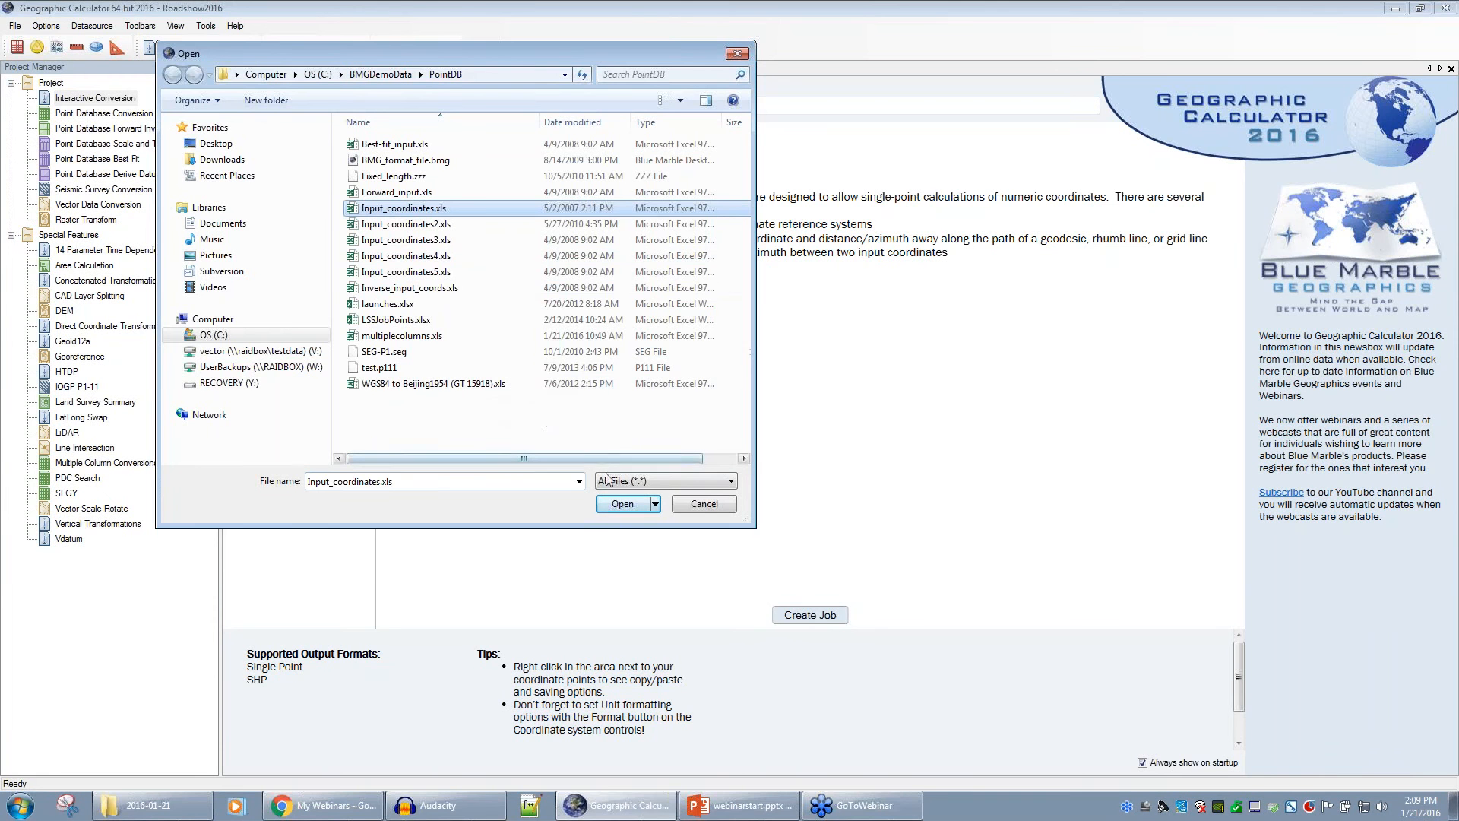
left_click(619, 504)
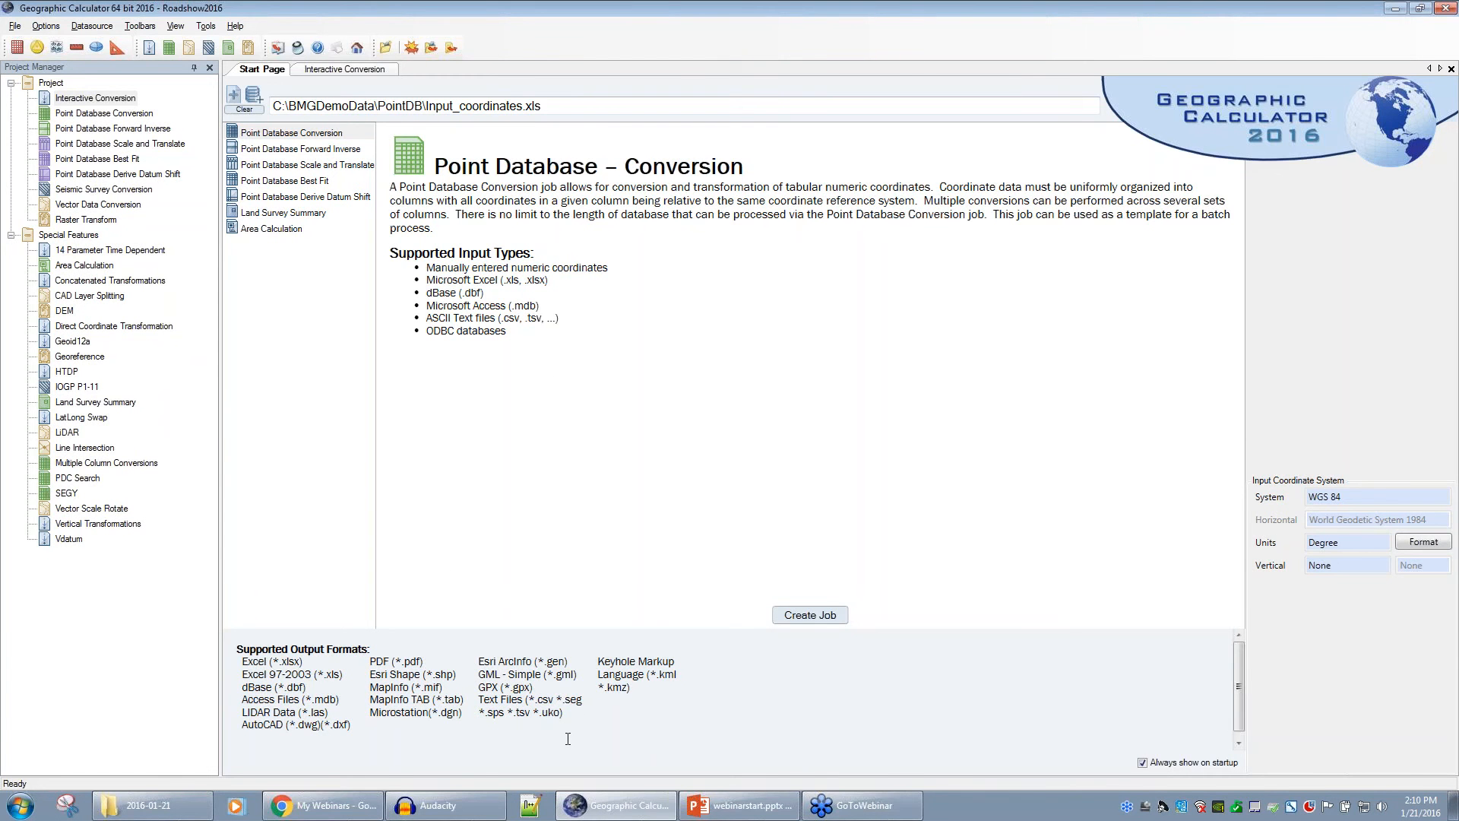
left_click(282, 162)
left_click(282, 150)
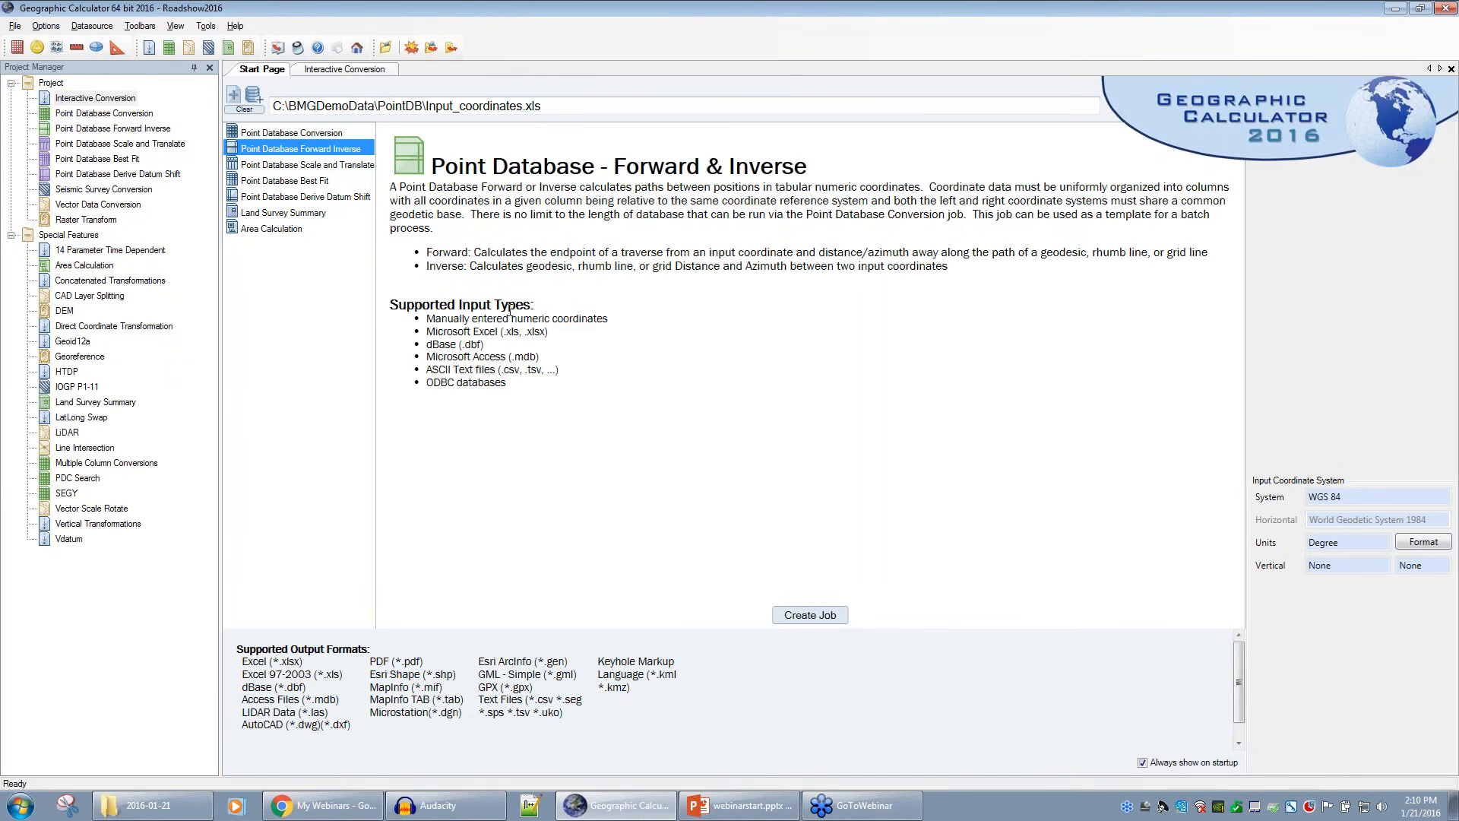
left_click(278, 134)
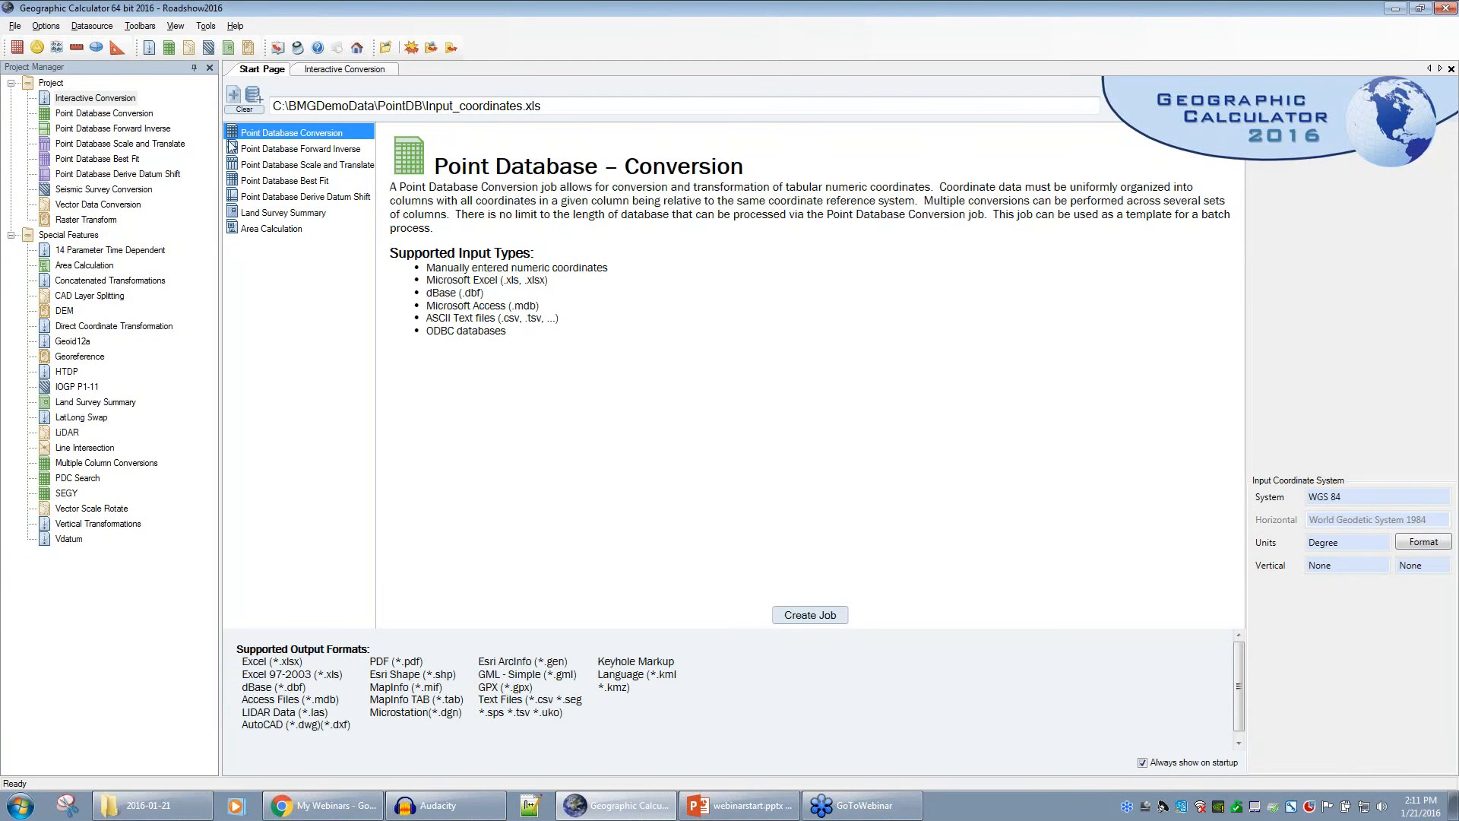
- Clear the loaded coordinates file from the Start Page
left_click(244, 109)
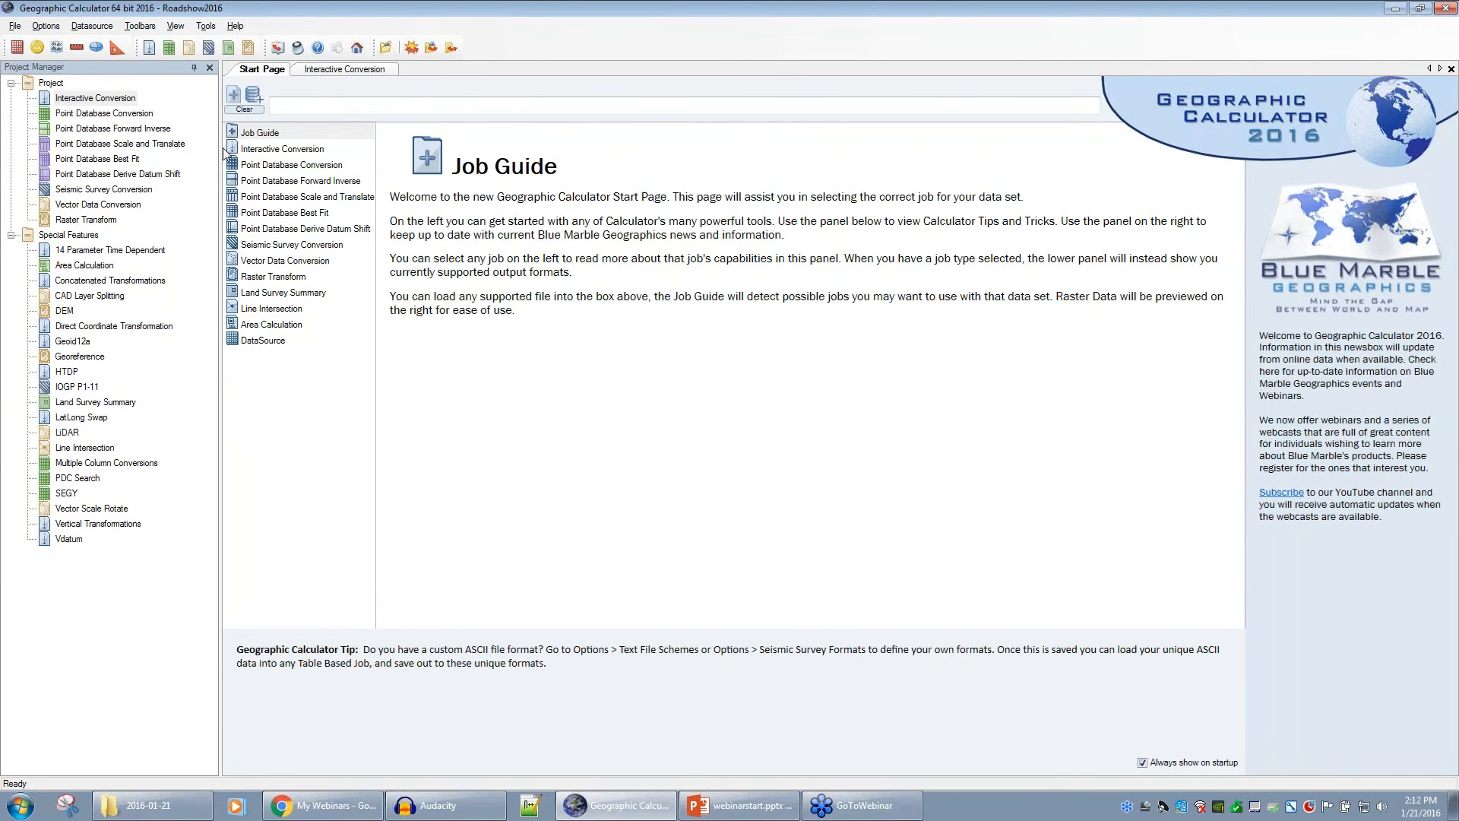
left_click(248, 152)
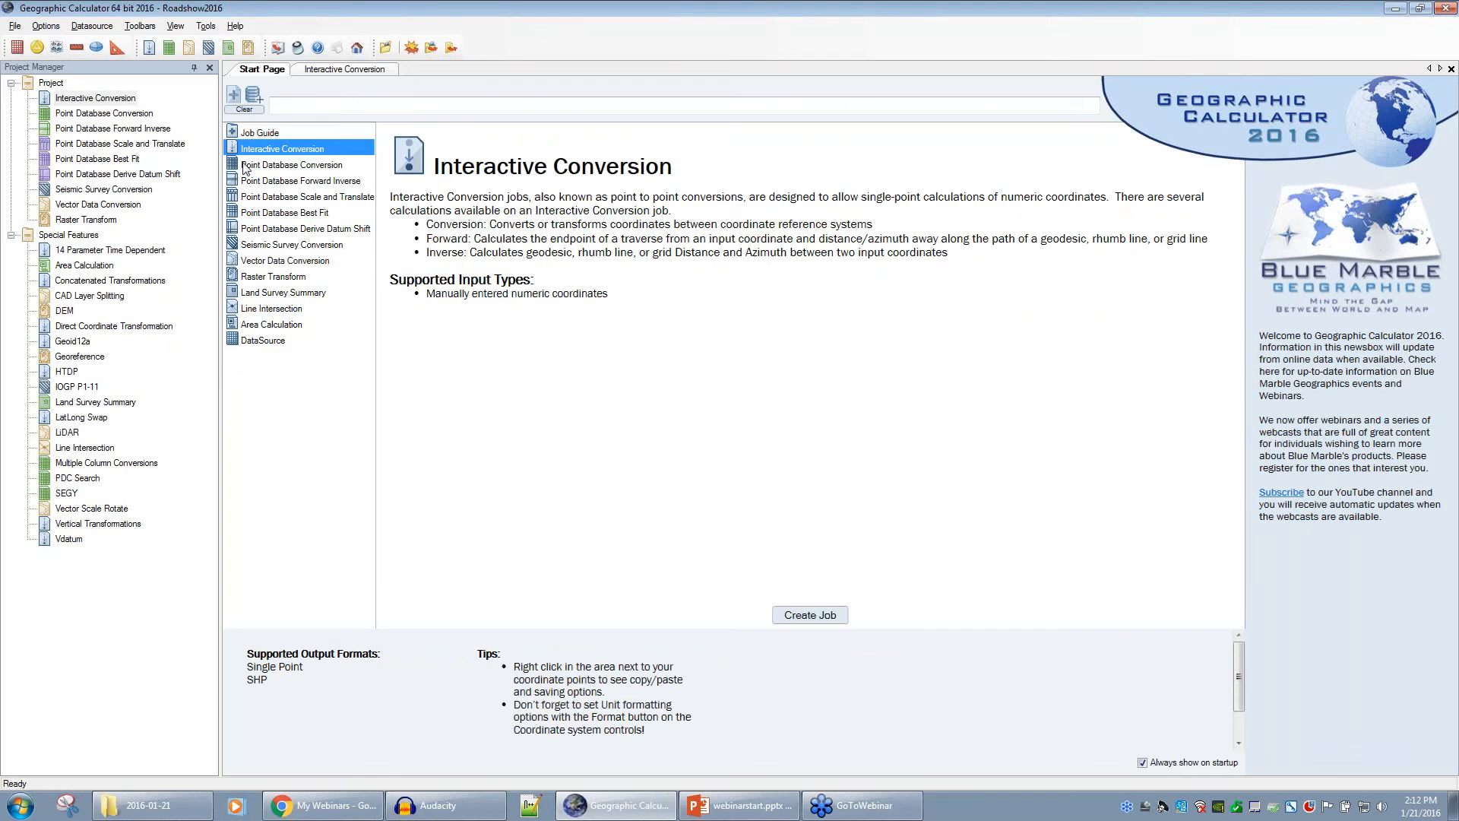
- Show the Point Database Conversion job's supported input types and output formats
left_click(247, 166)
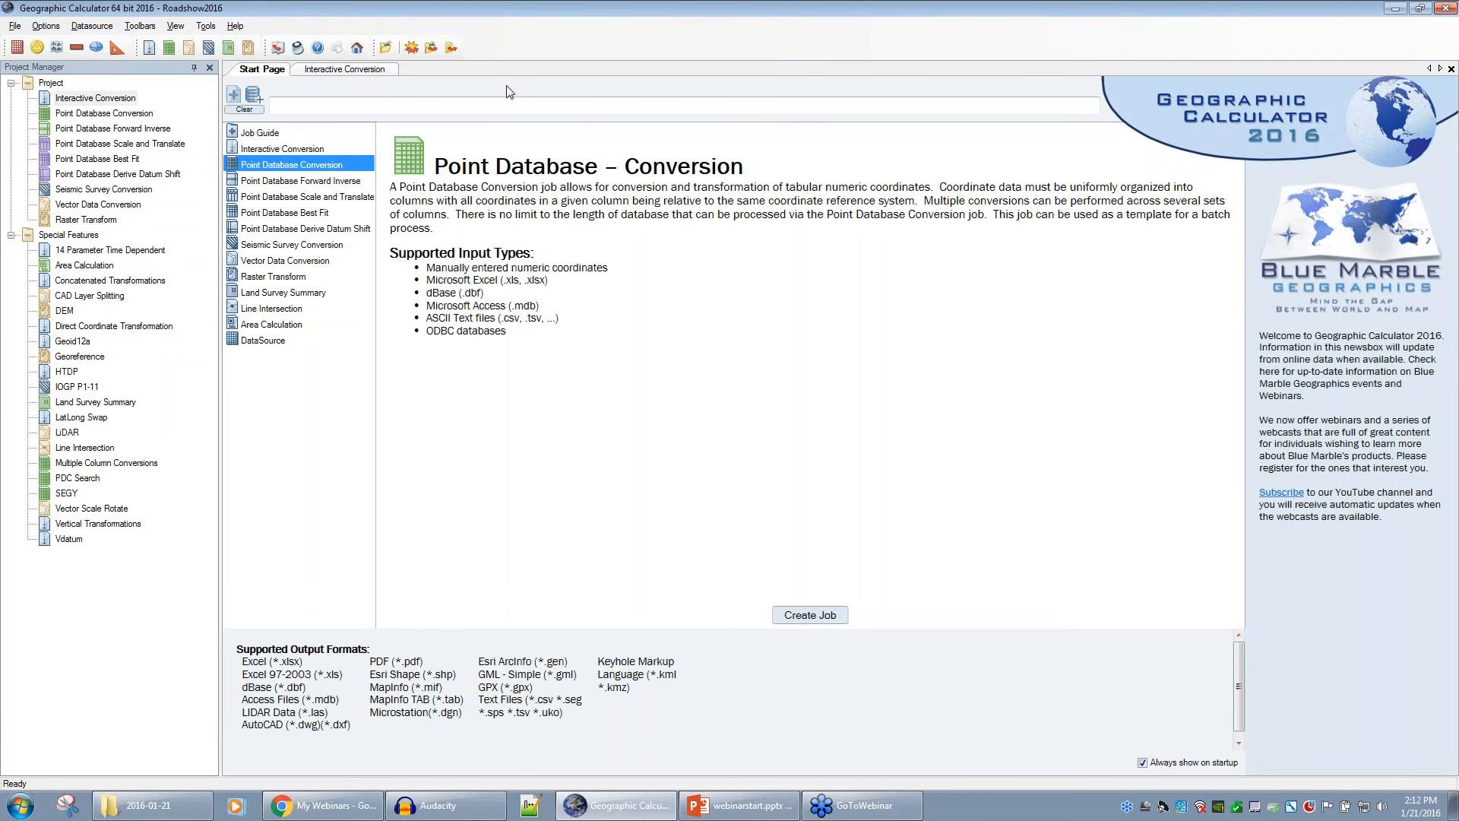
left_click(210, 27)
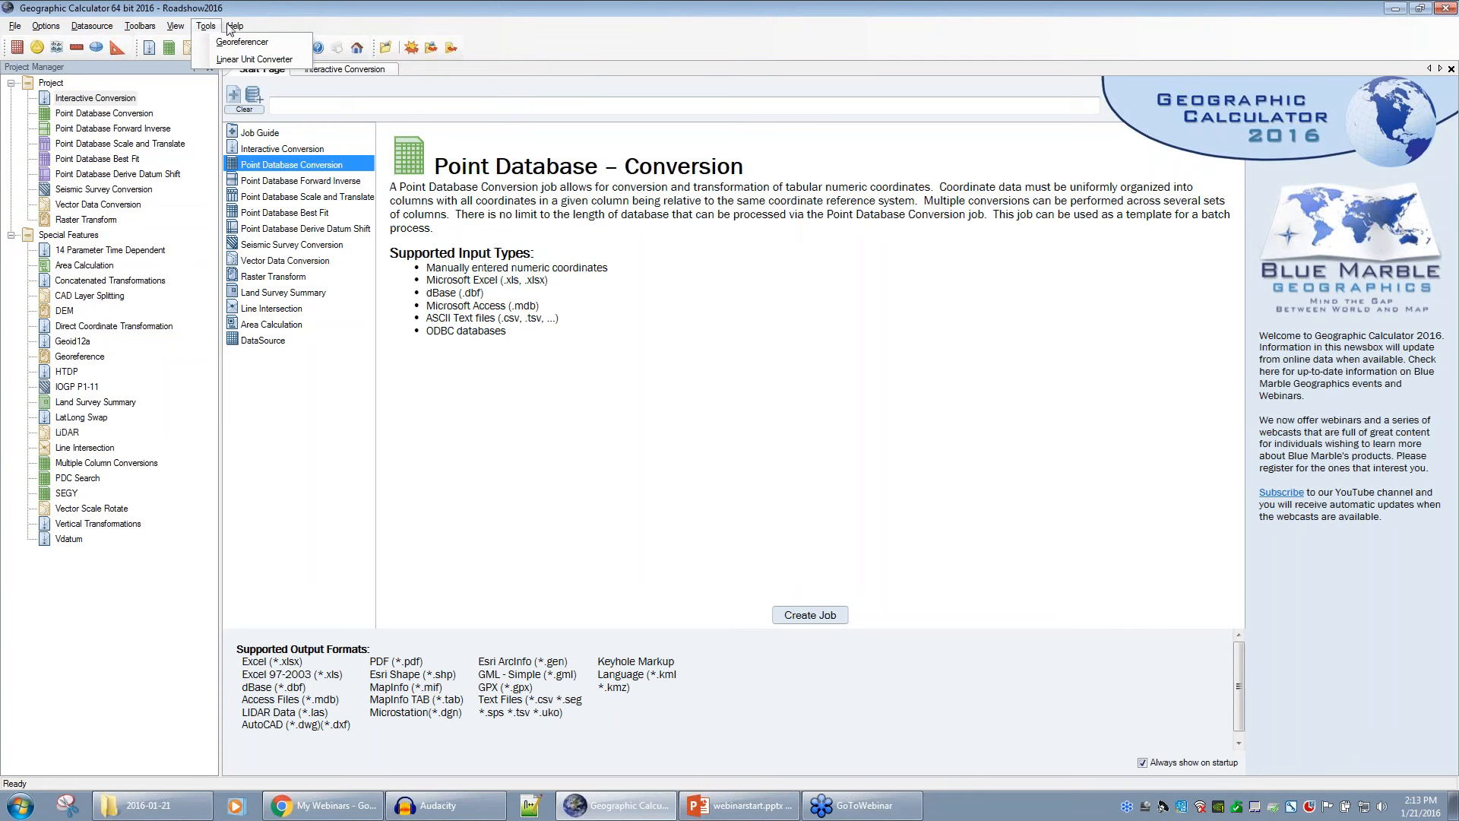
left_click(299, 19)
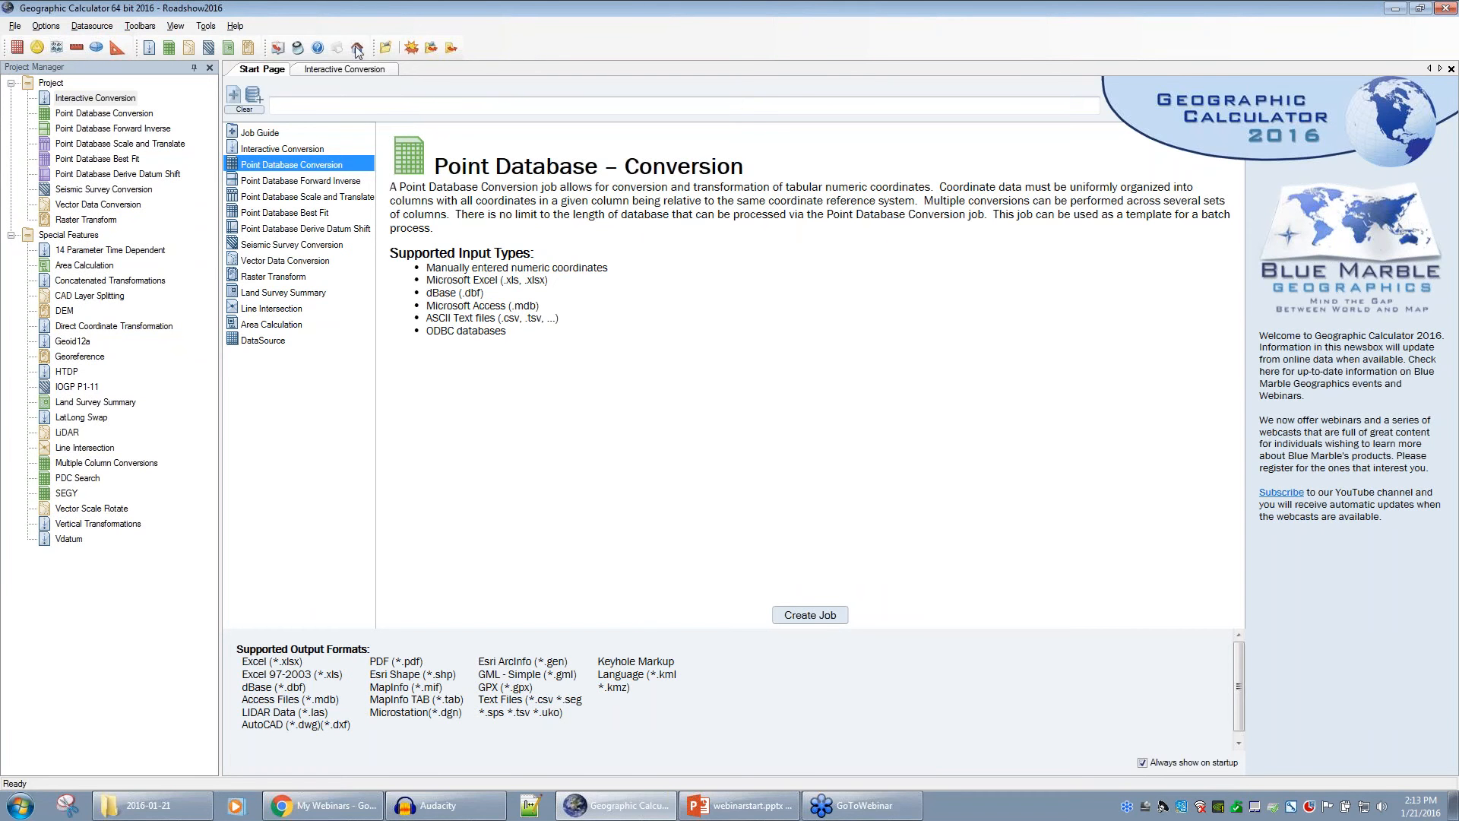
left_click(151, 30)
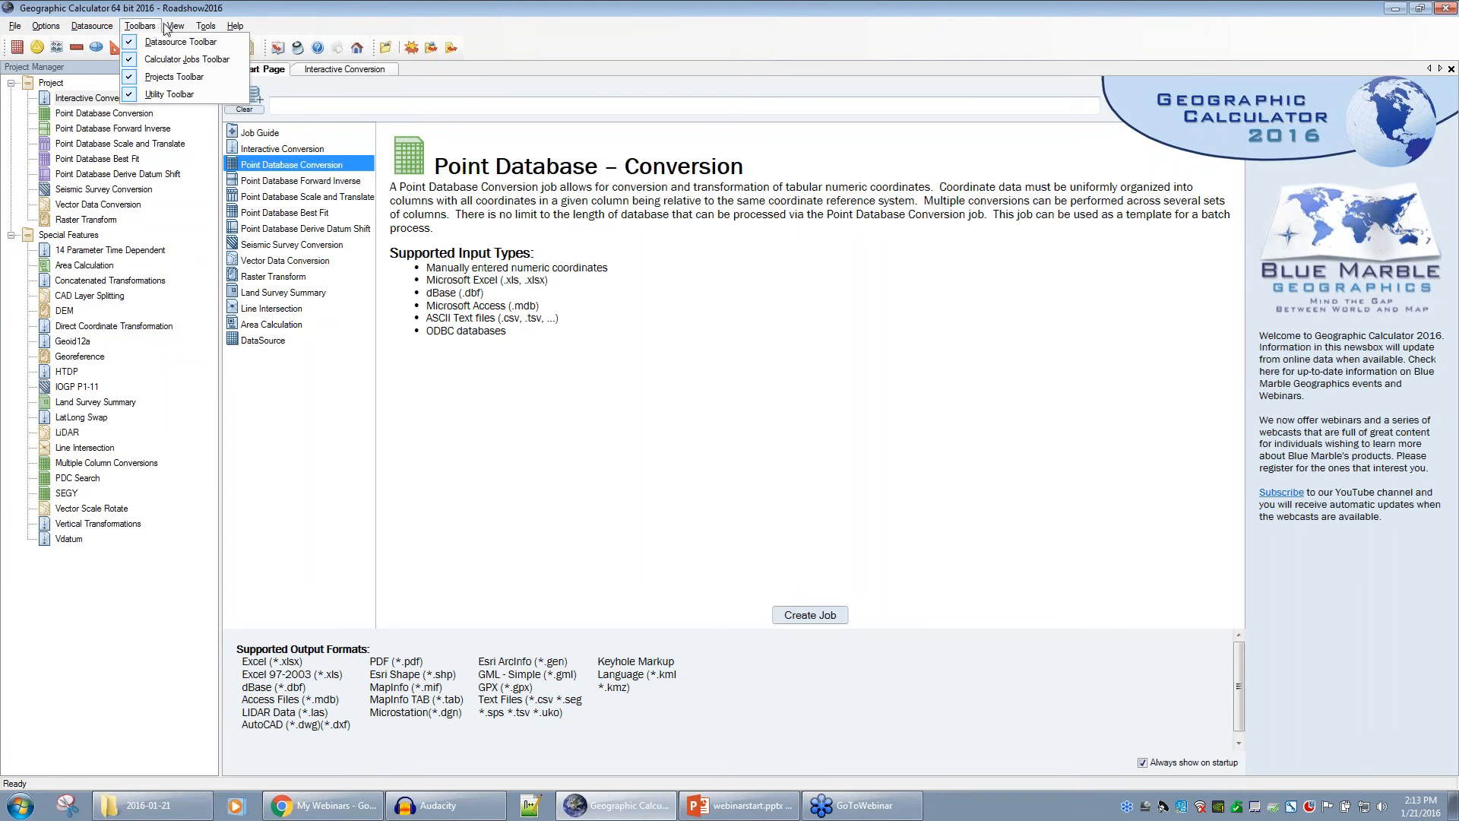
mouse_move(175, 31)
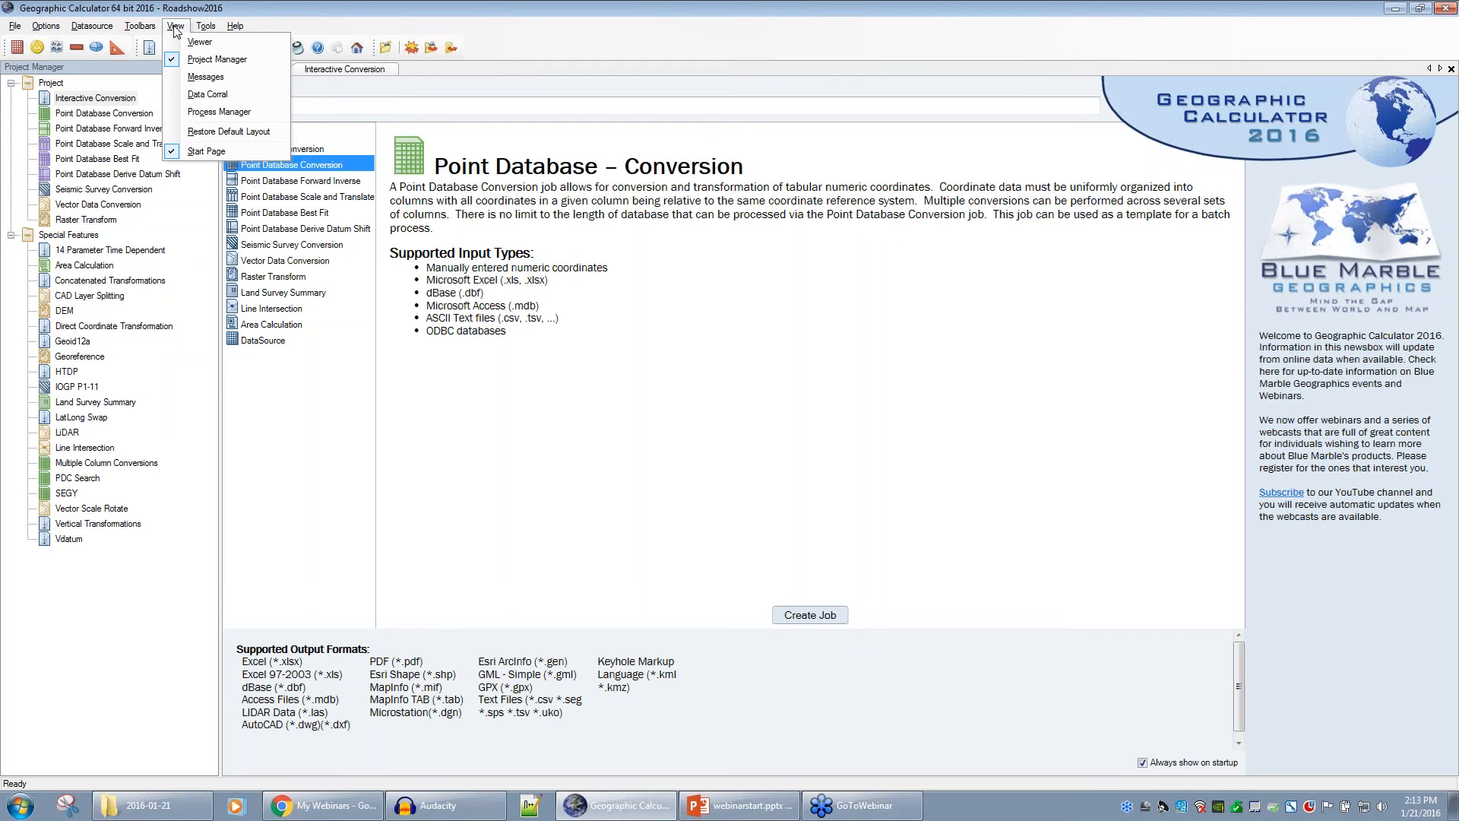
left_click(314, 11)
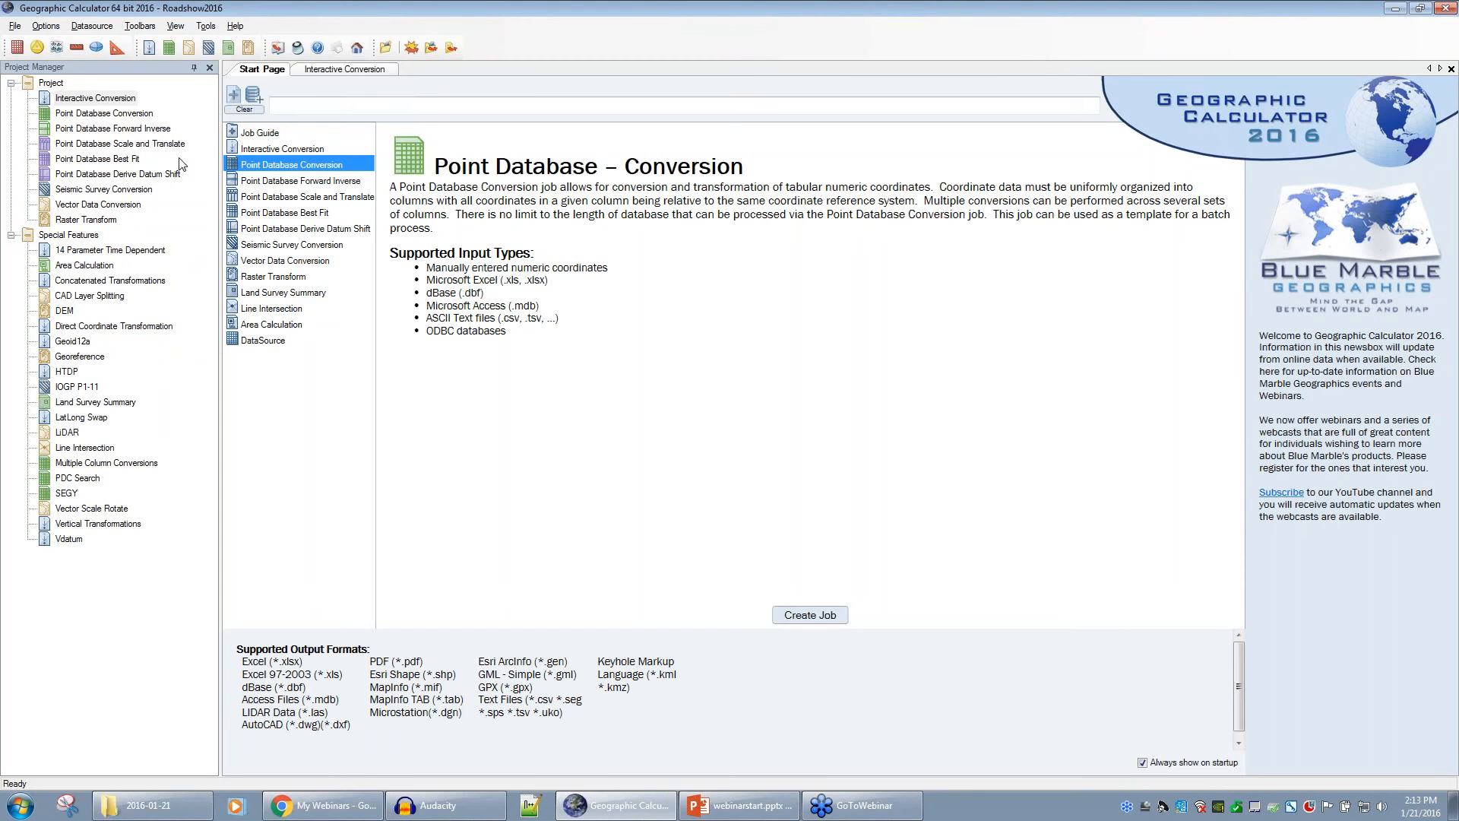
left_click(176, 25)
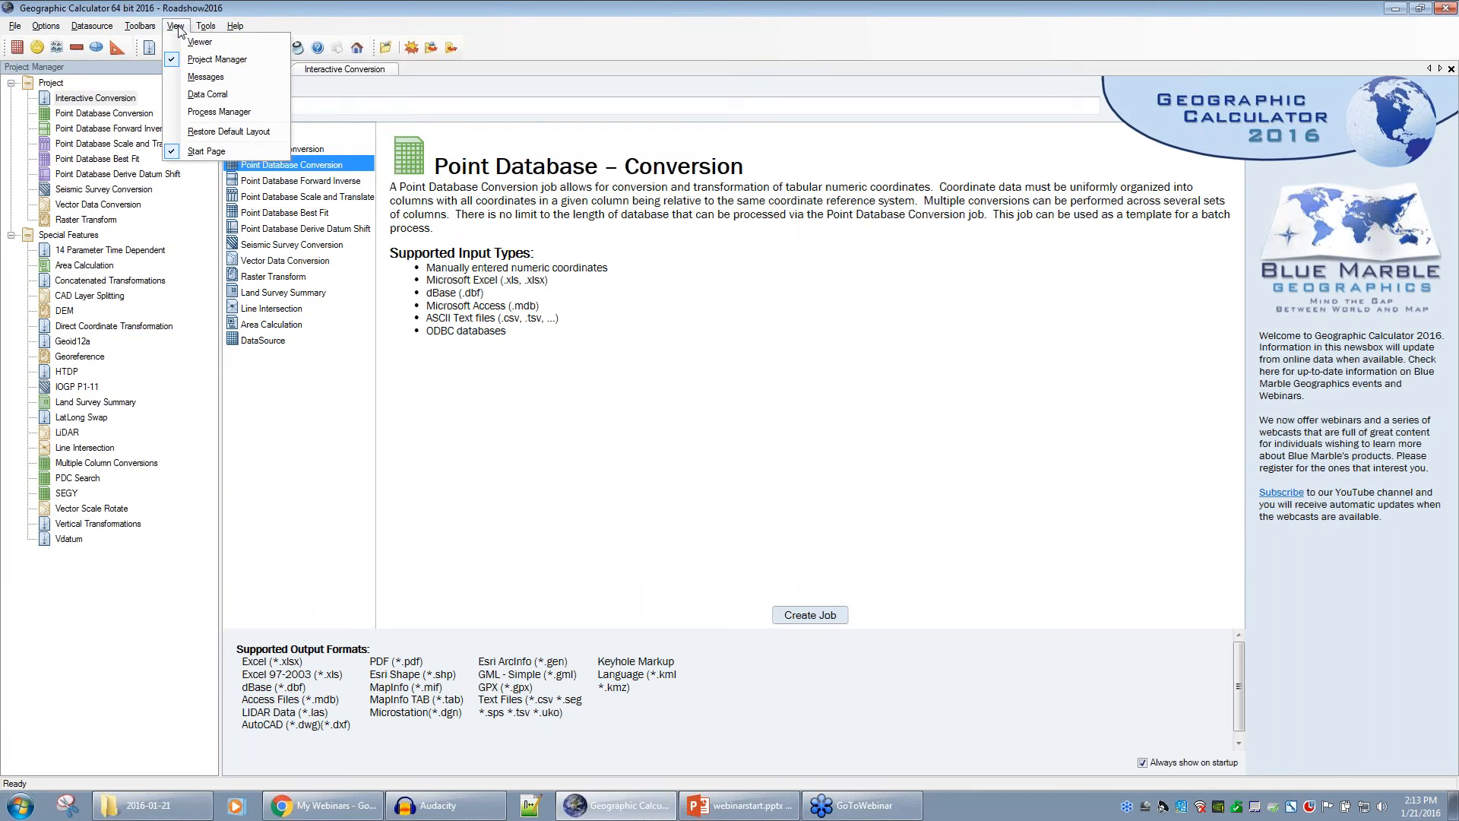
mouse_move(204, 27)
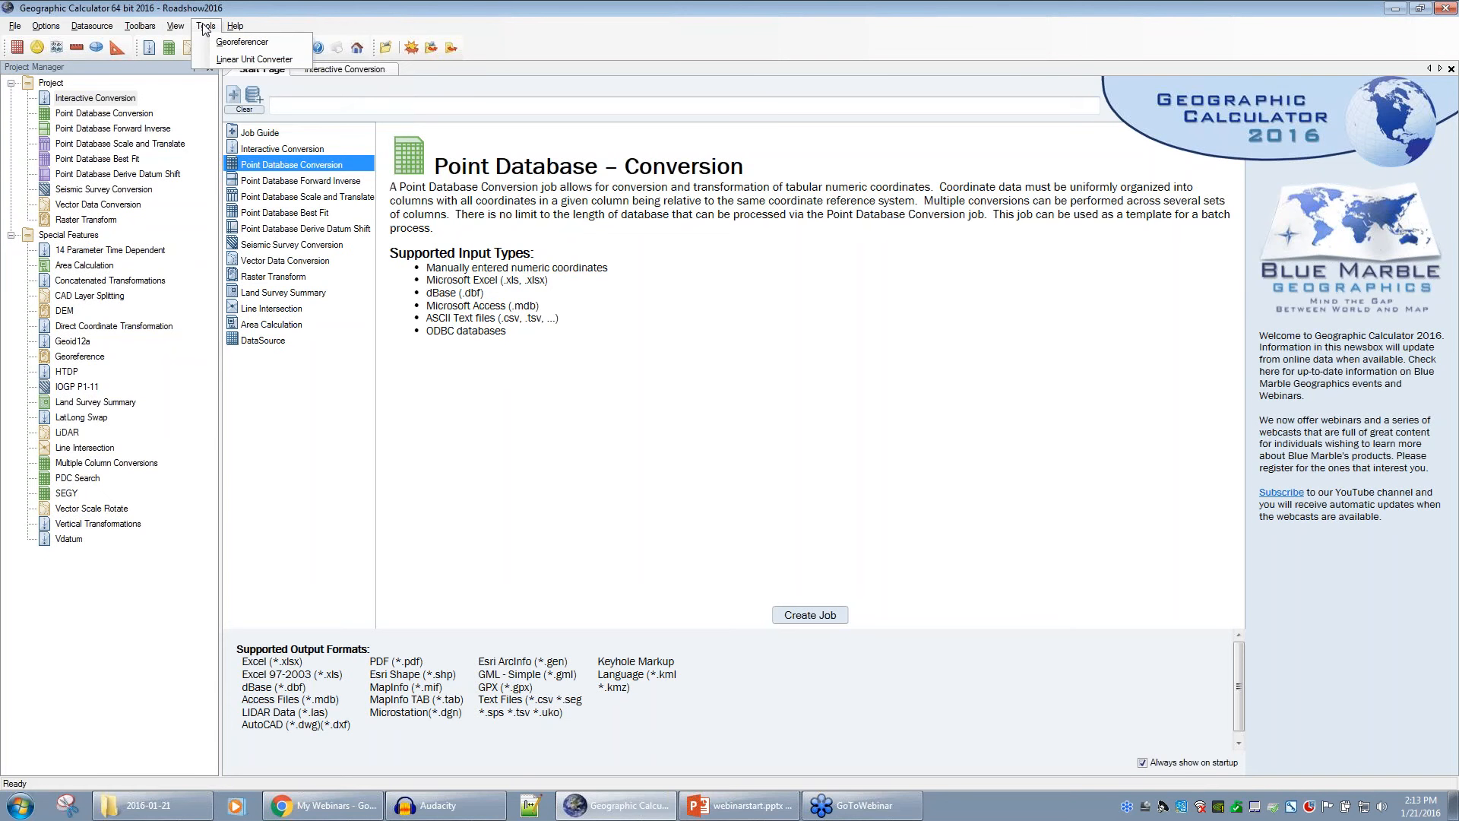
left_click(241, 43)
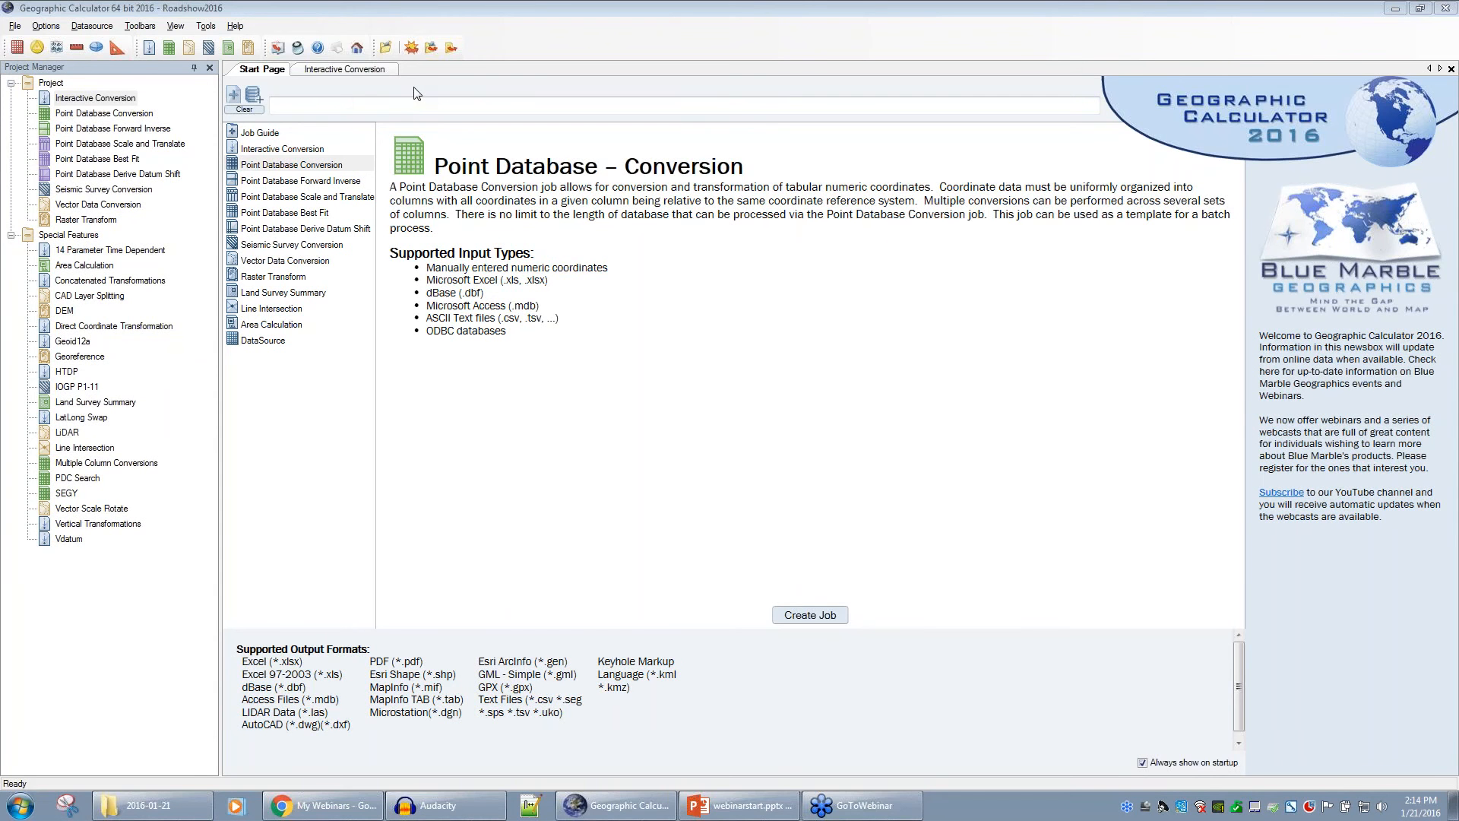
- Open the project's Interactive Conversion job for the NAD27 to NAD83 / UTM 19N conversion
double_click(46, 99)
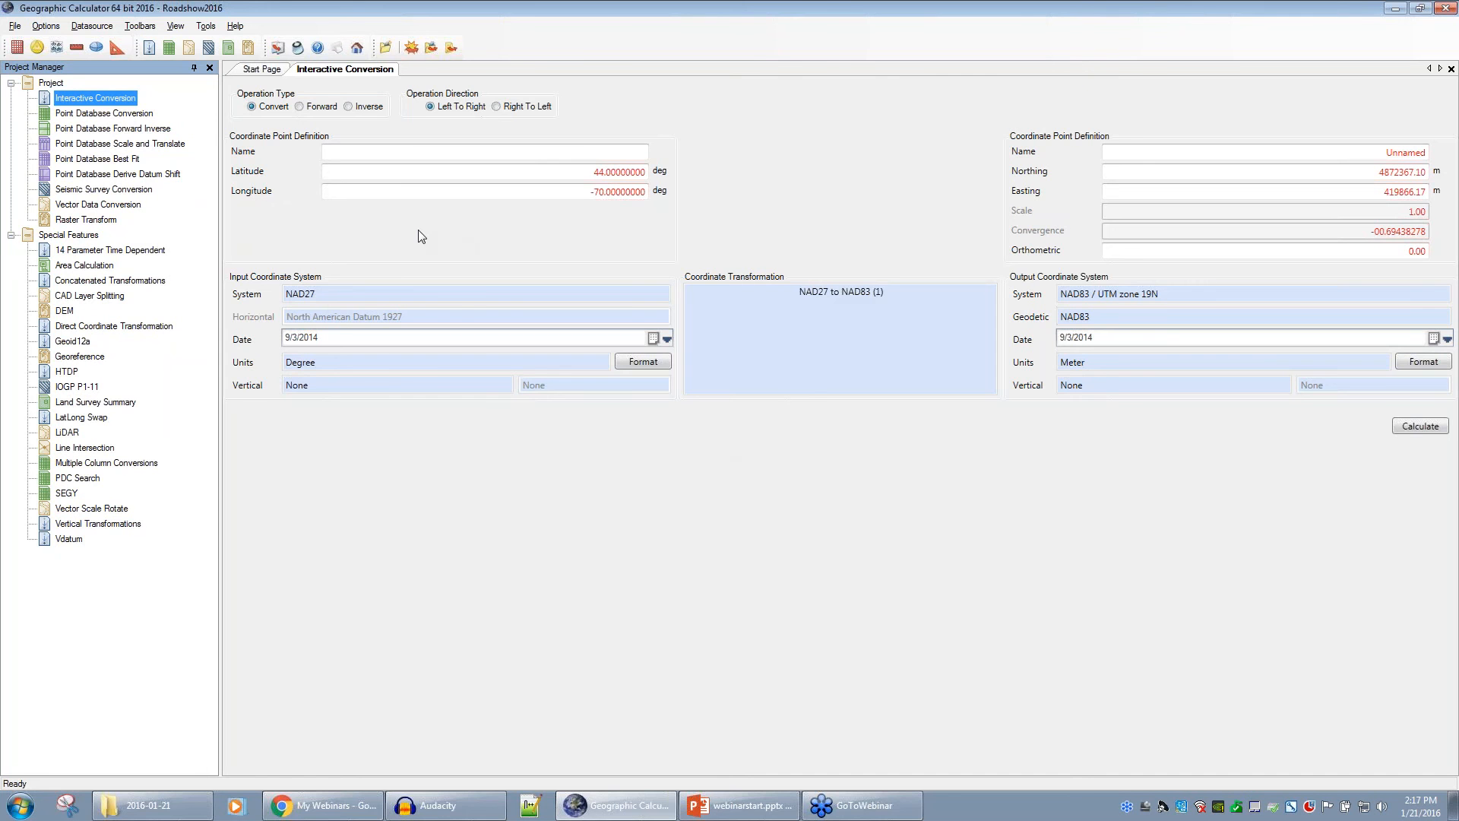
- Open the Point Database Conversion job with launches.xlsx and browse for another input file
left_click(44, 115)
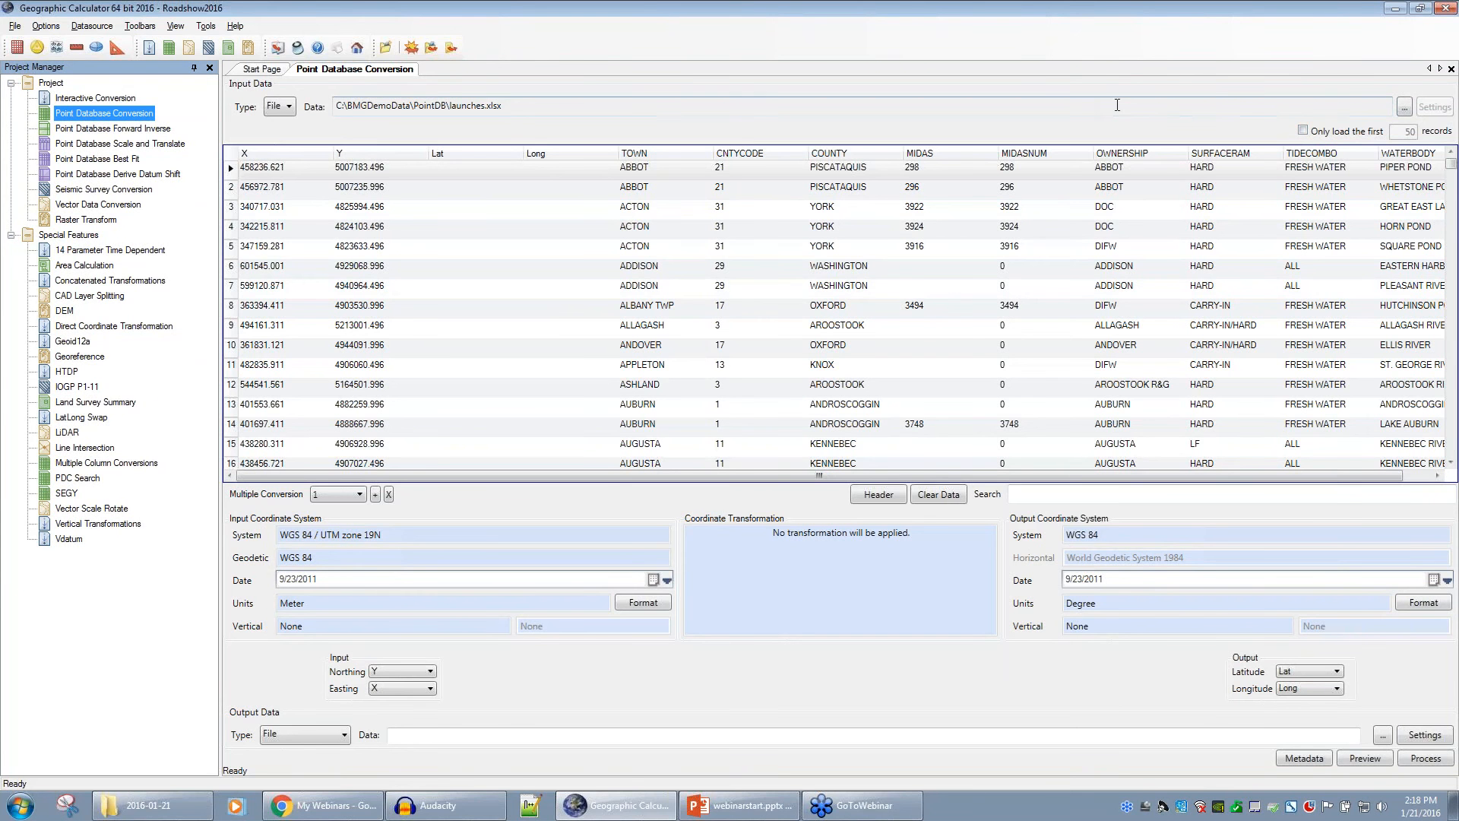
left_click(1404, 108)
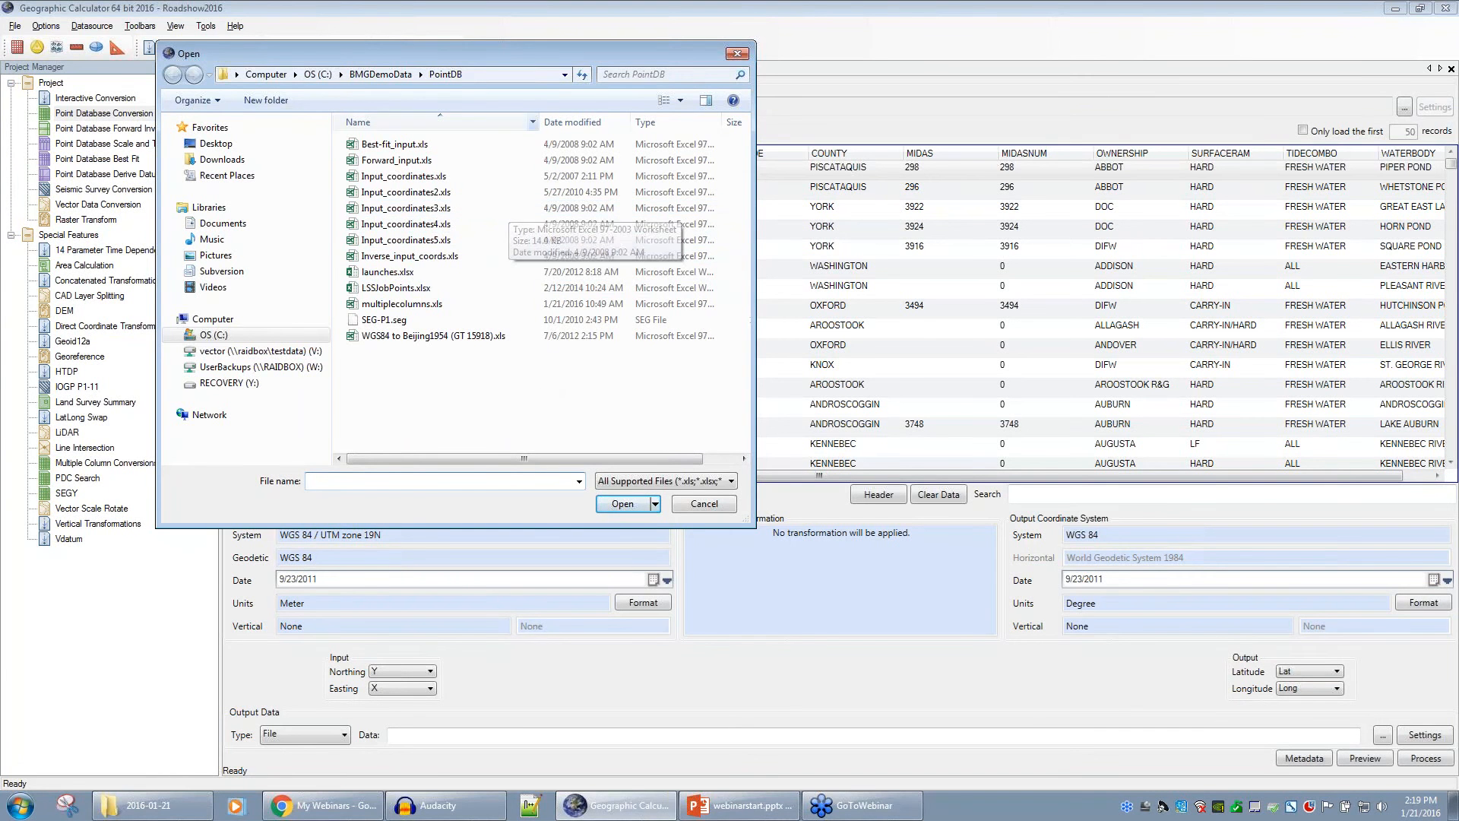
- Cancel the file browser, keeping launches.xlsx as the input data
left_click(691, 507)
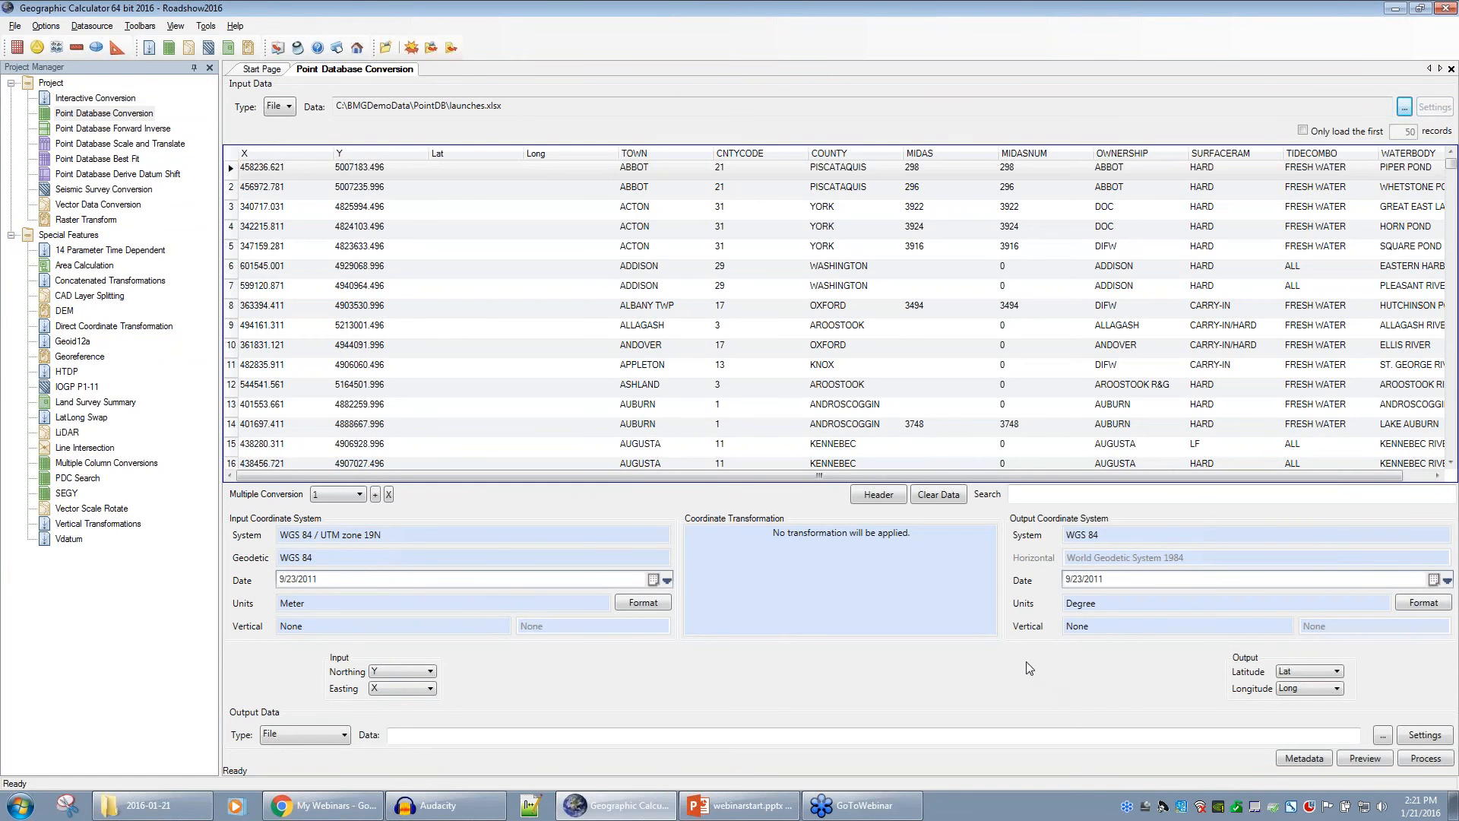
left_click(430, 673)
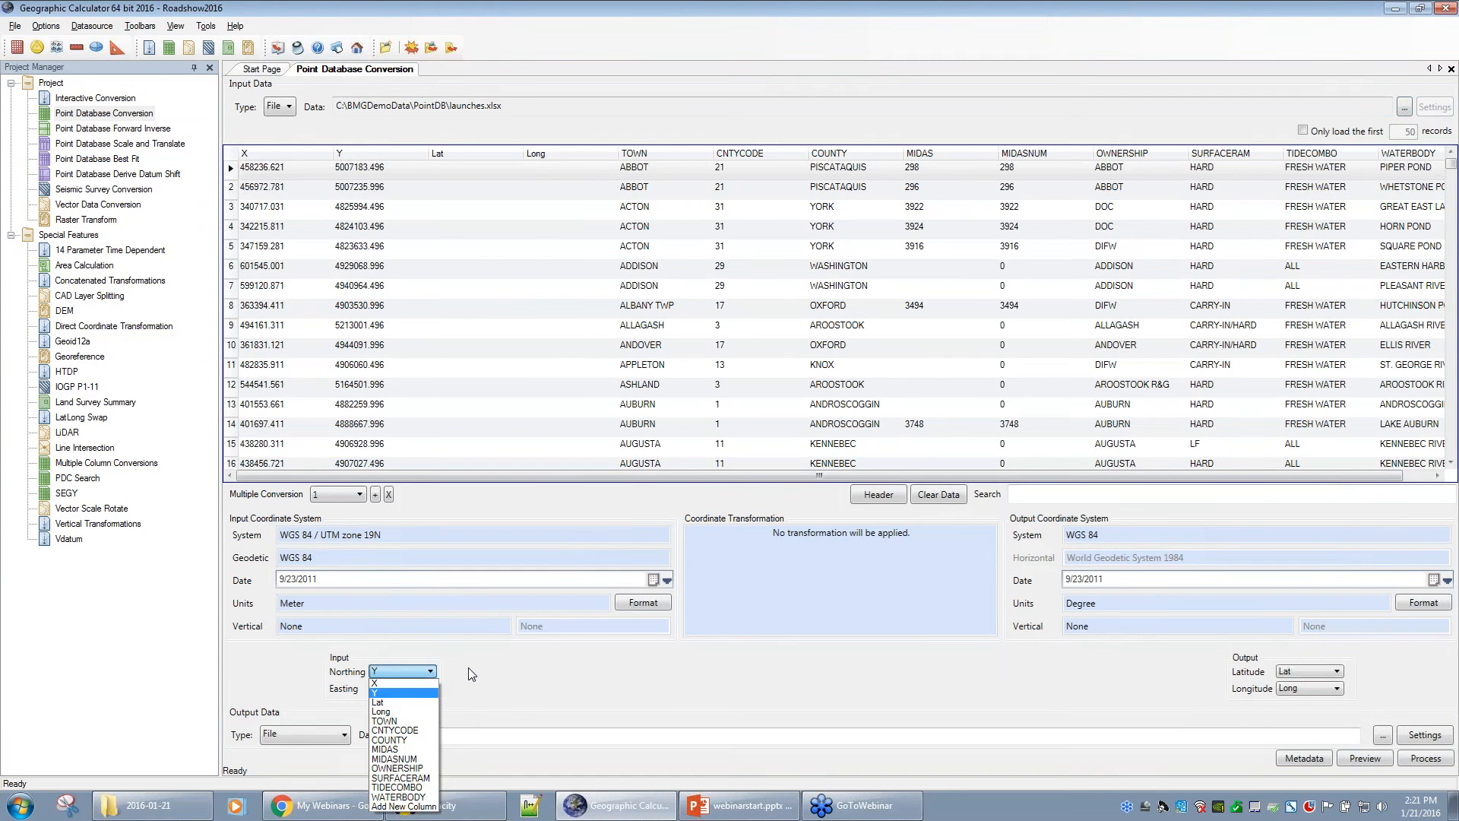
left_click(468, 668)
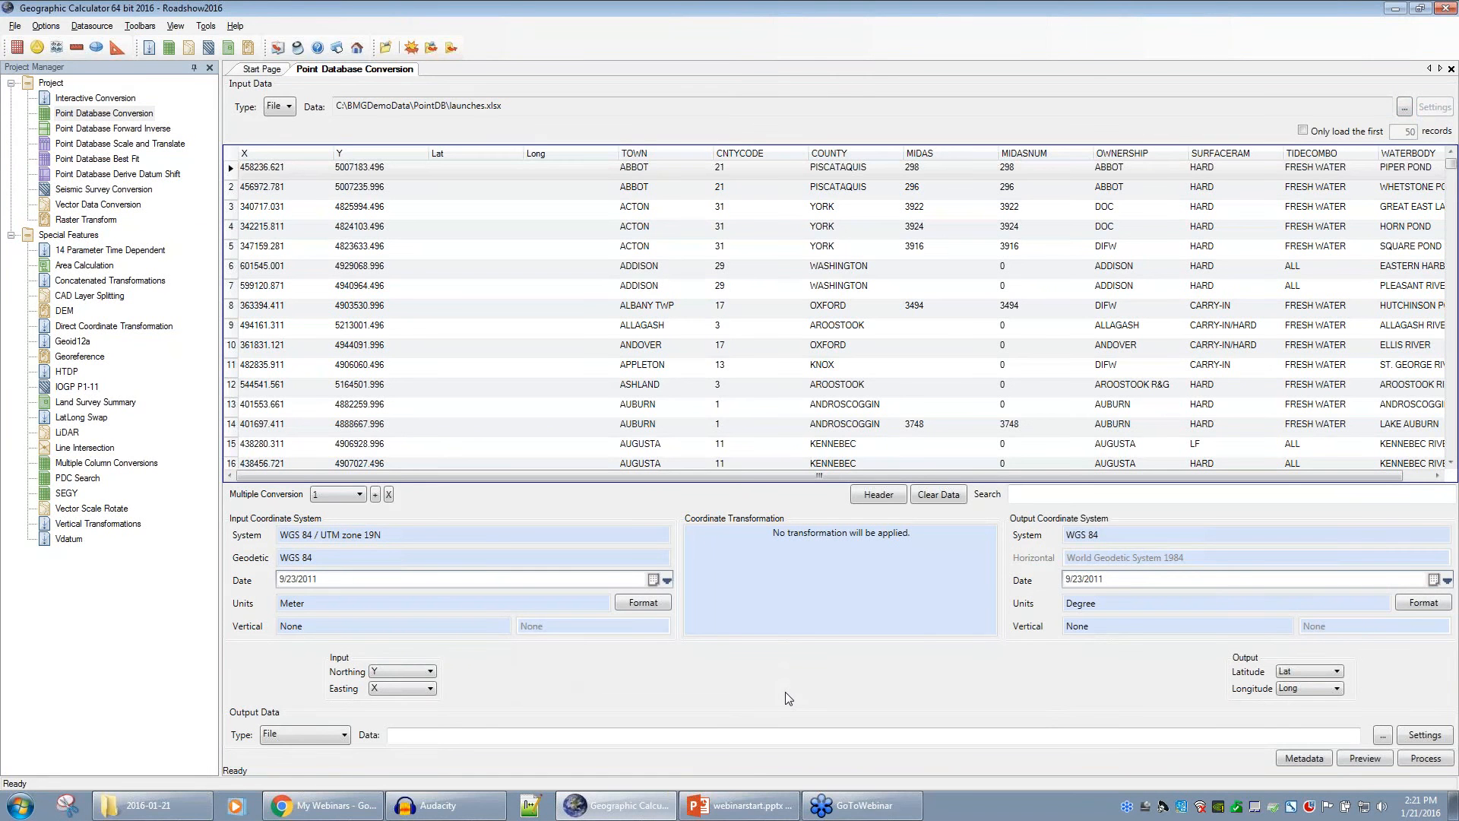
left_click(429, 672)
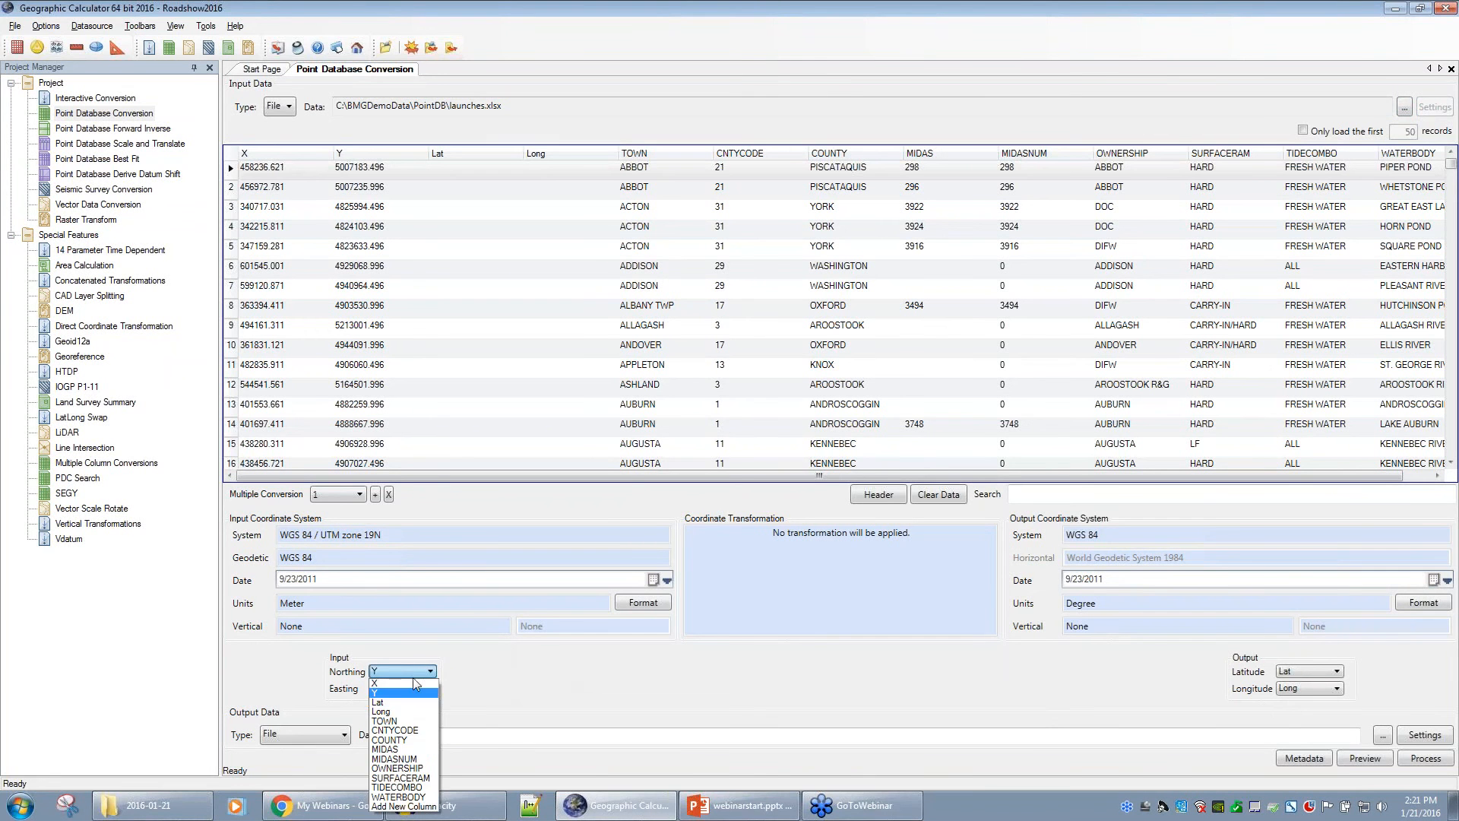
left_click(400, 701)
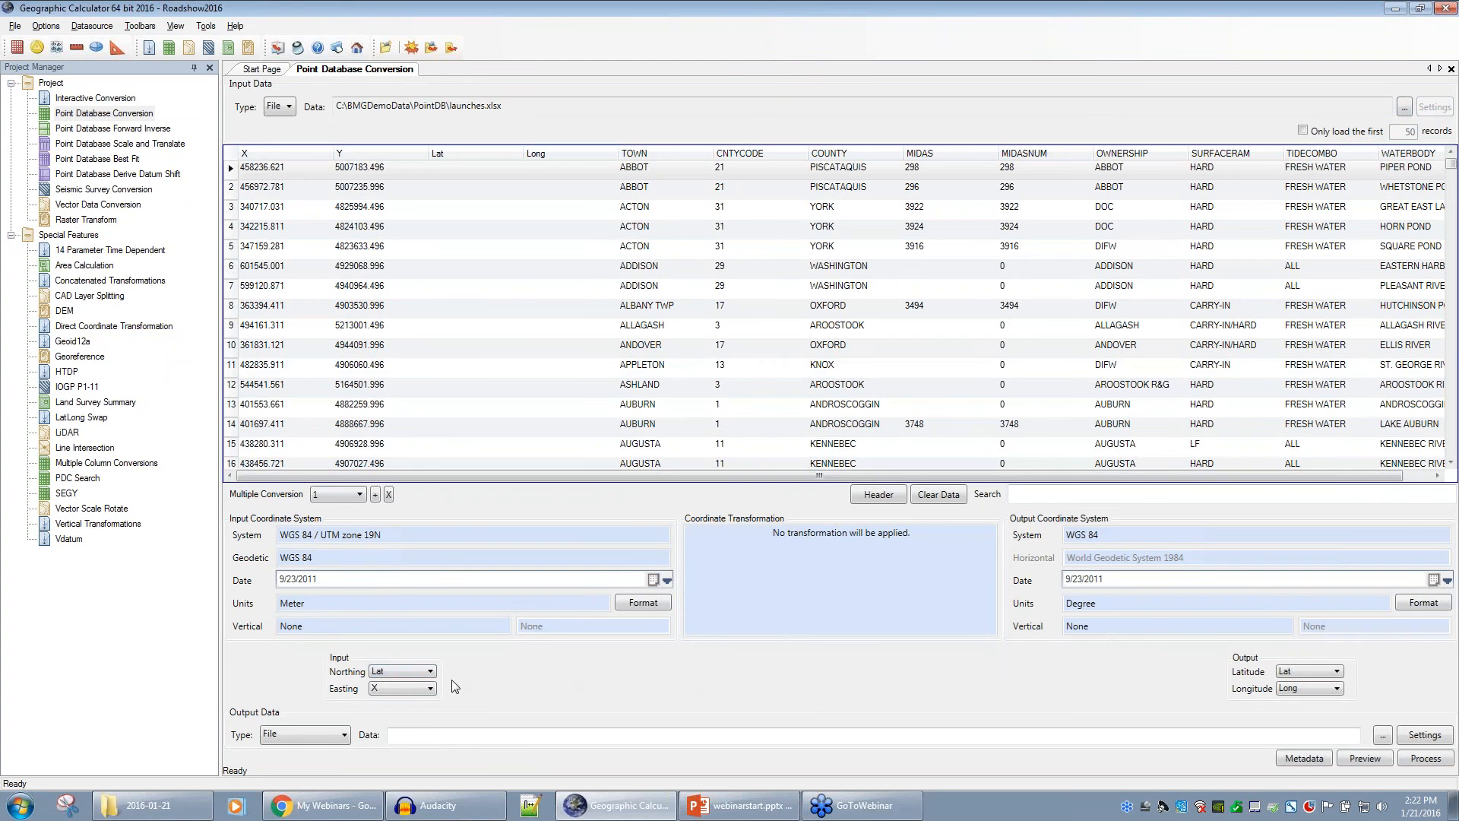
left_click(430, 672)
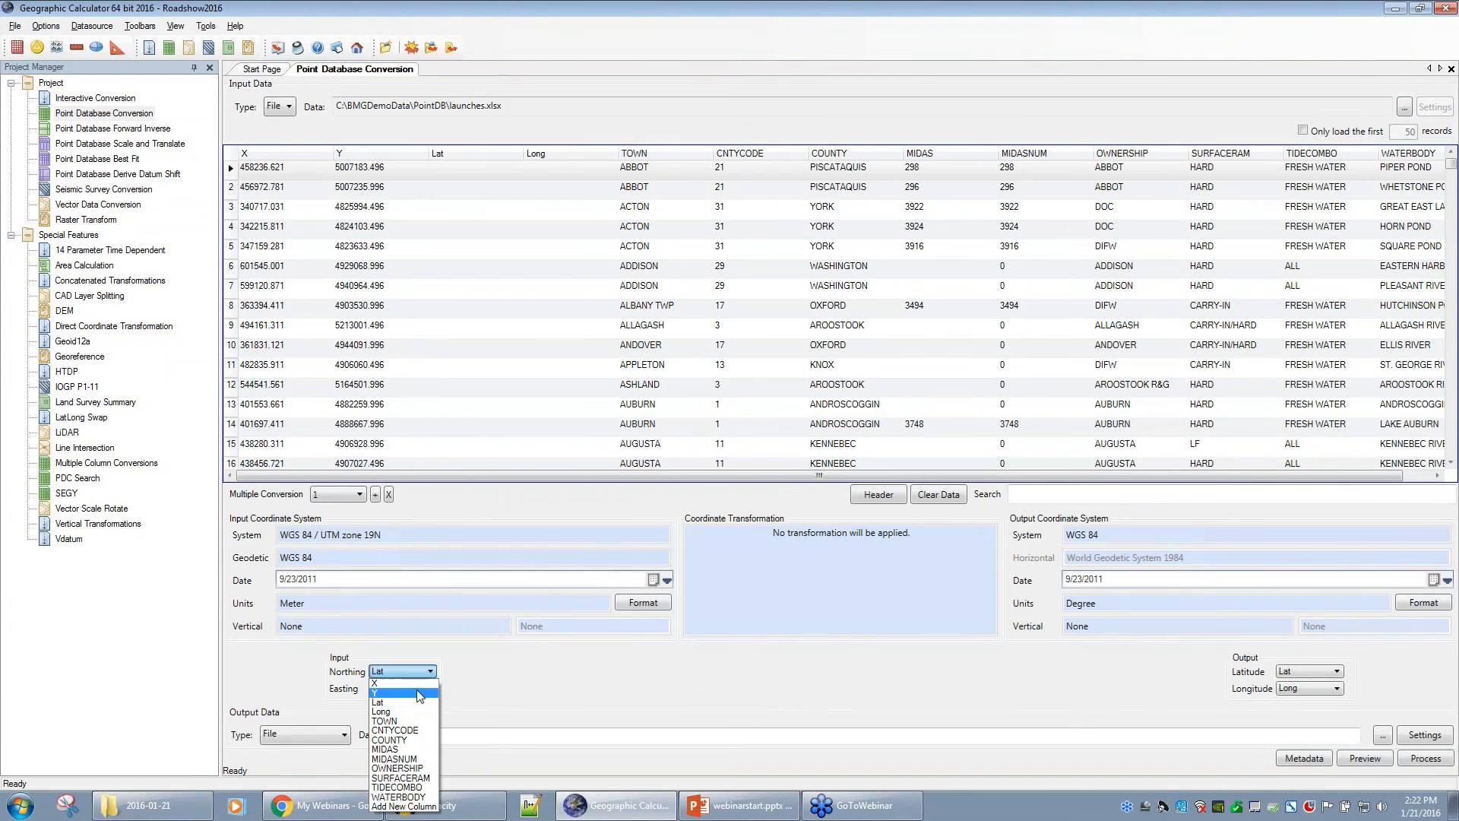
left_click(417, 691)
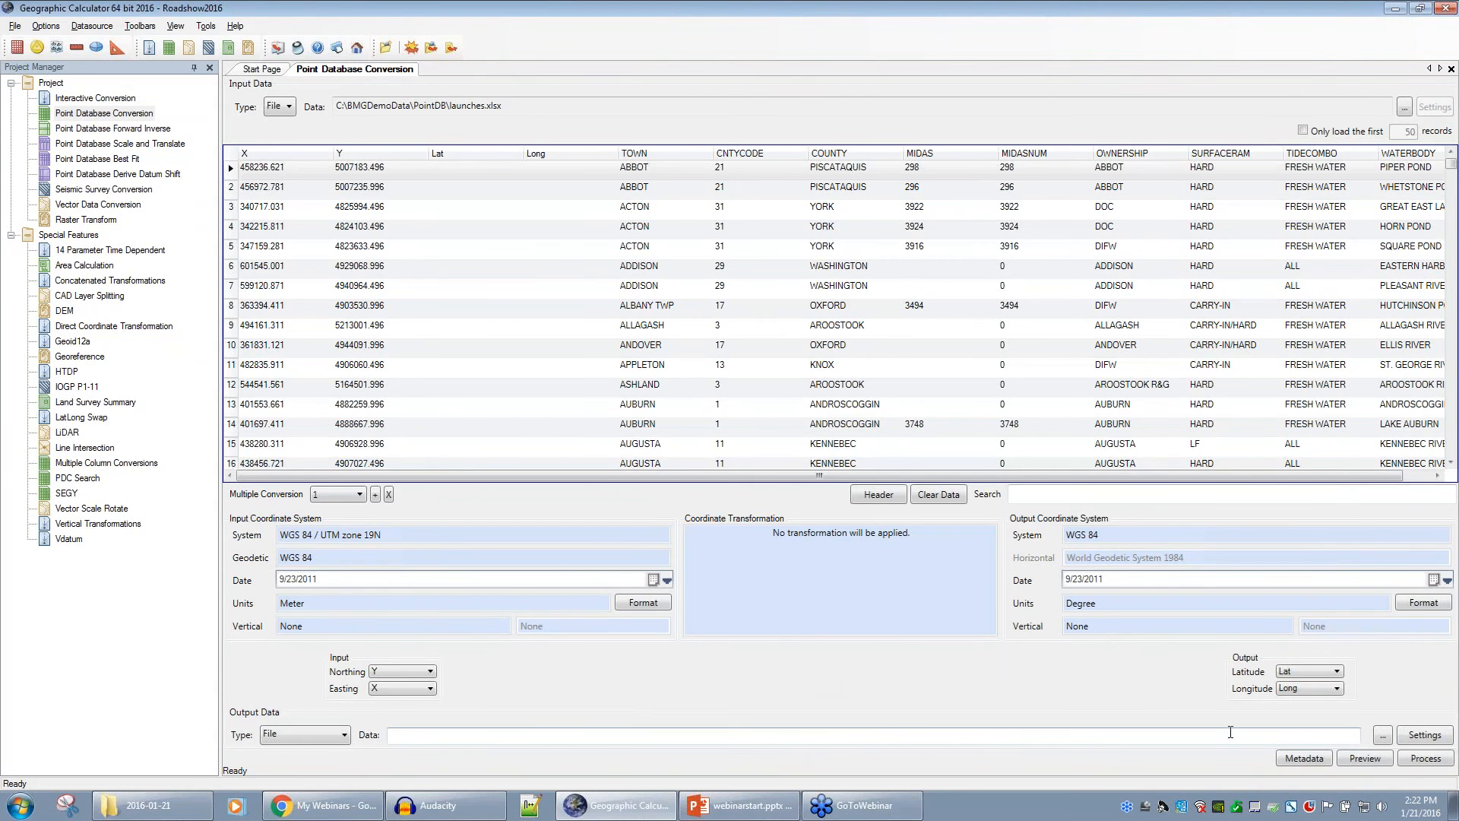
- Preview the launches.xlsx conversion from WGS 84 / UTM zone 19N to WGS 84 degrees
left_click(1373, 759)
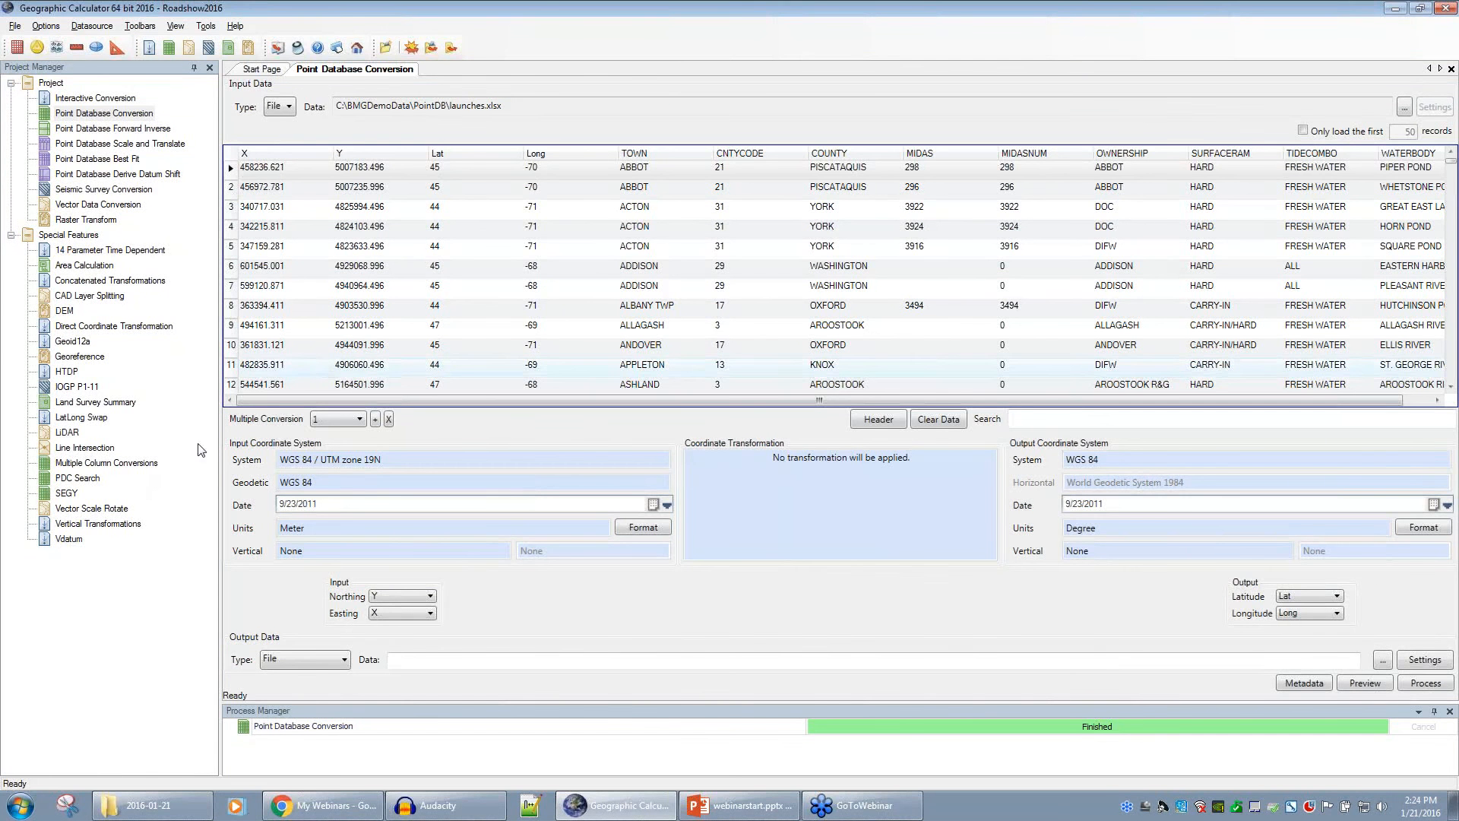
- Open the Multiple Column Conversions job, which loads multiplecolumns.xls converting WGS 84 Lat/Long to UTM 19N
double_click(47, 463)
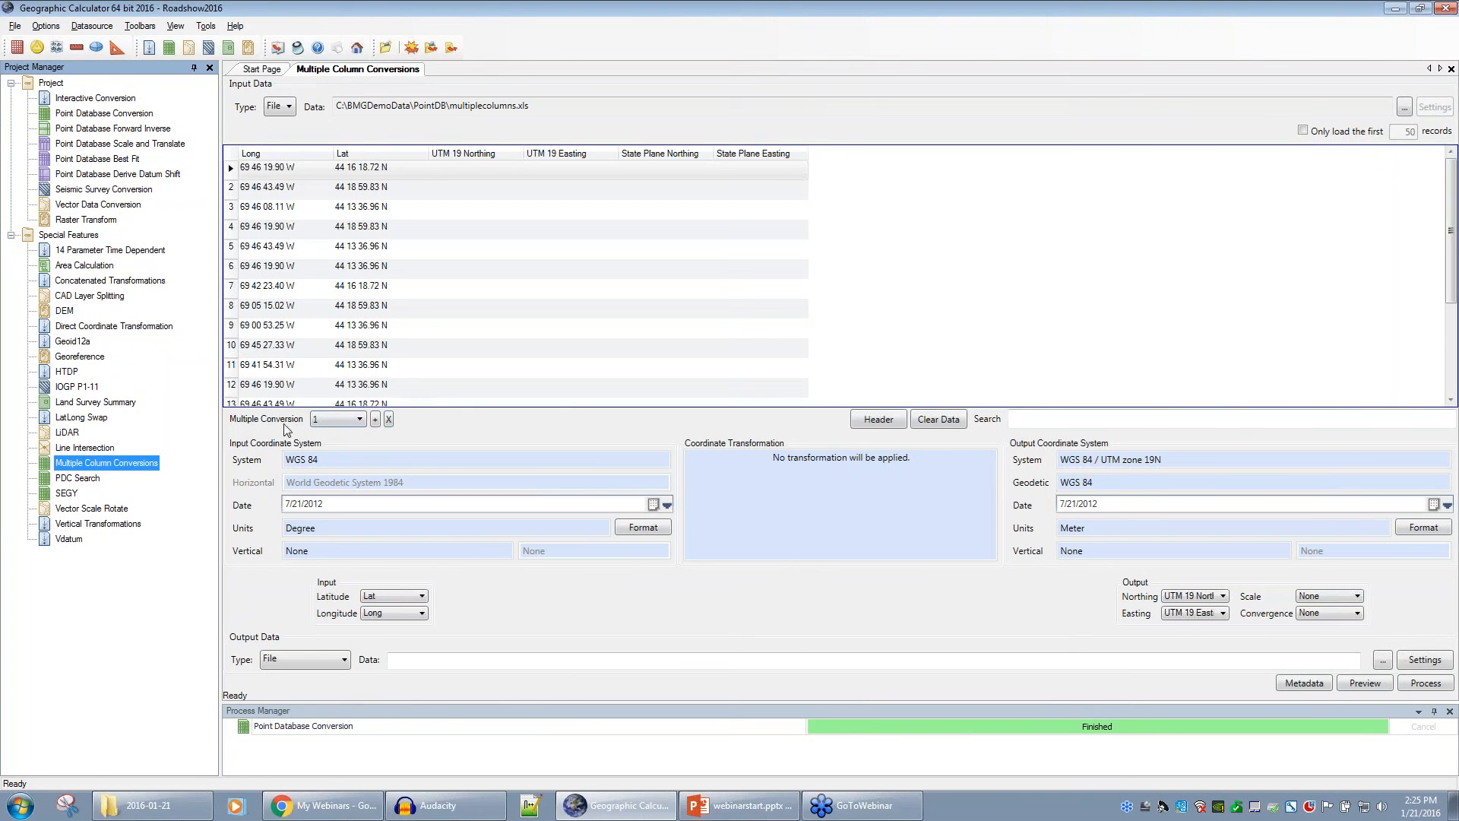
- Switch to conversion 2, WGS 84 Lat/Long to NAD83(2011) / Maine CS2000 West in meters
left_click(360, 420)
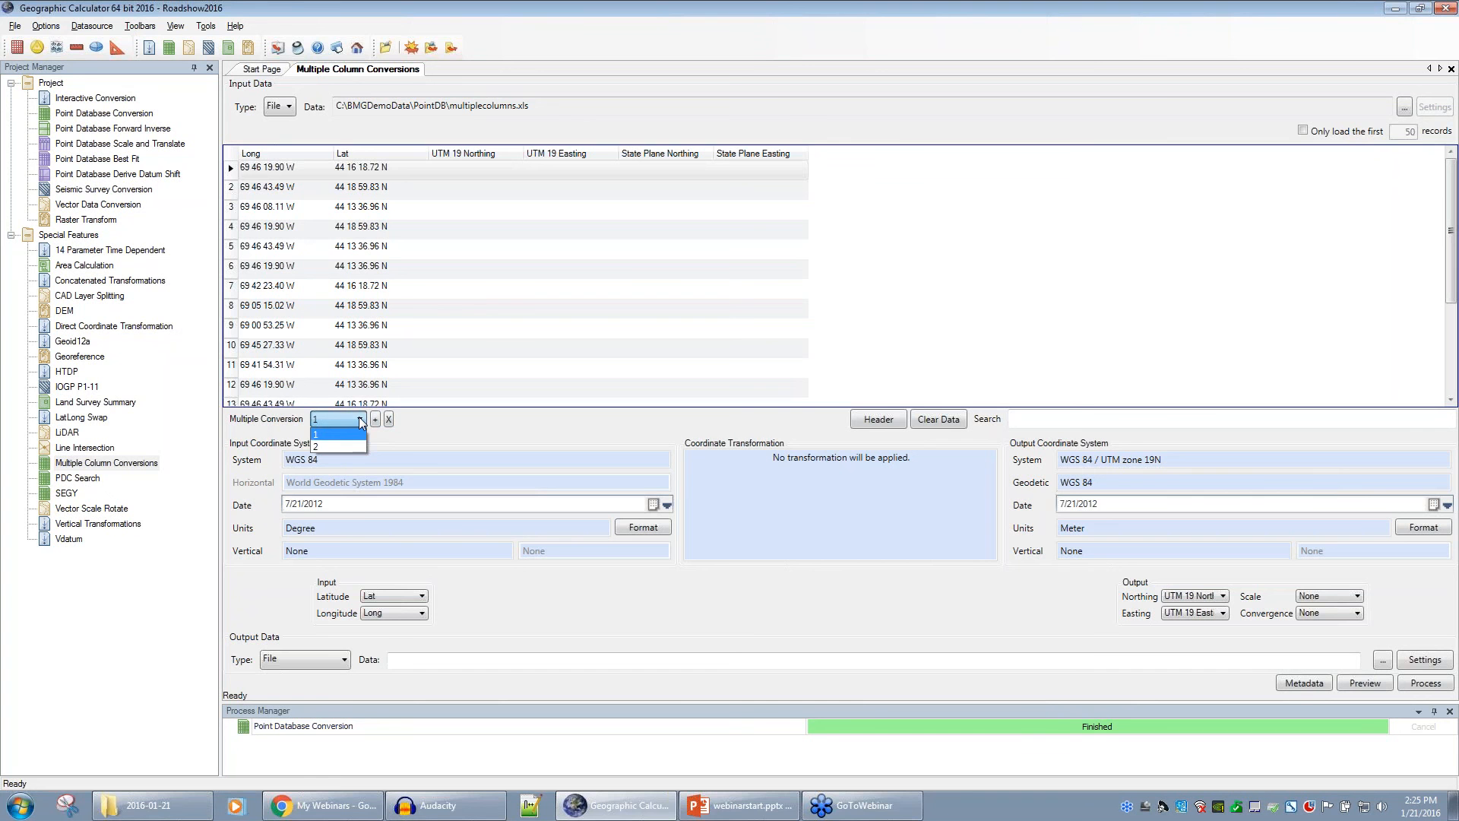
left_click(363, 514)
left_click(376, 419)
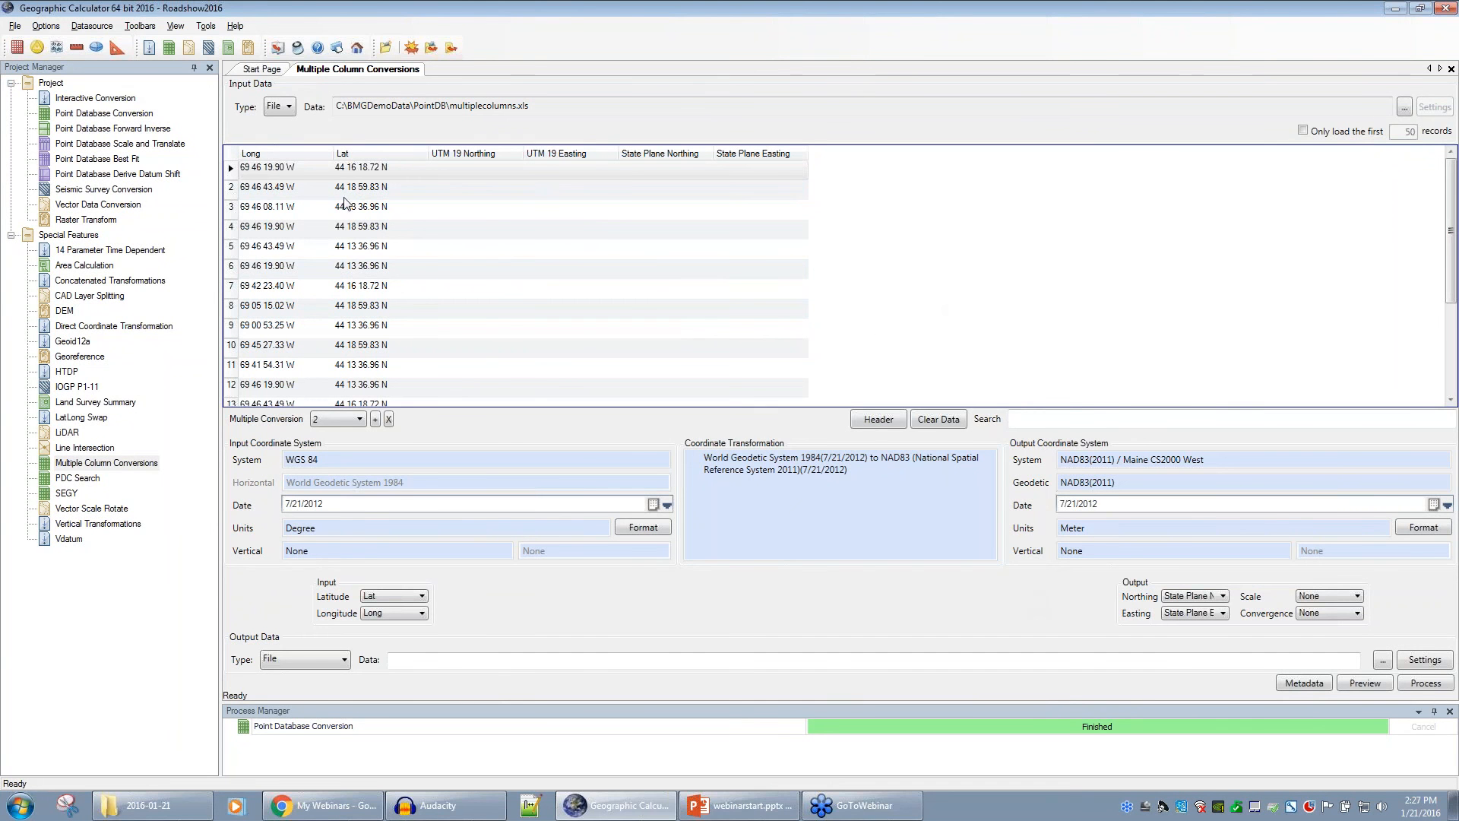
- Preview the job to fill the UTM 19 and State Plane columns, then return to Point Database Conversion
left_click(1365, 684)
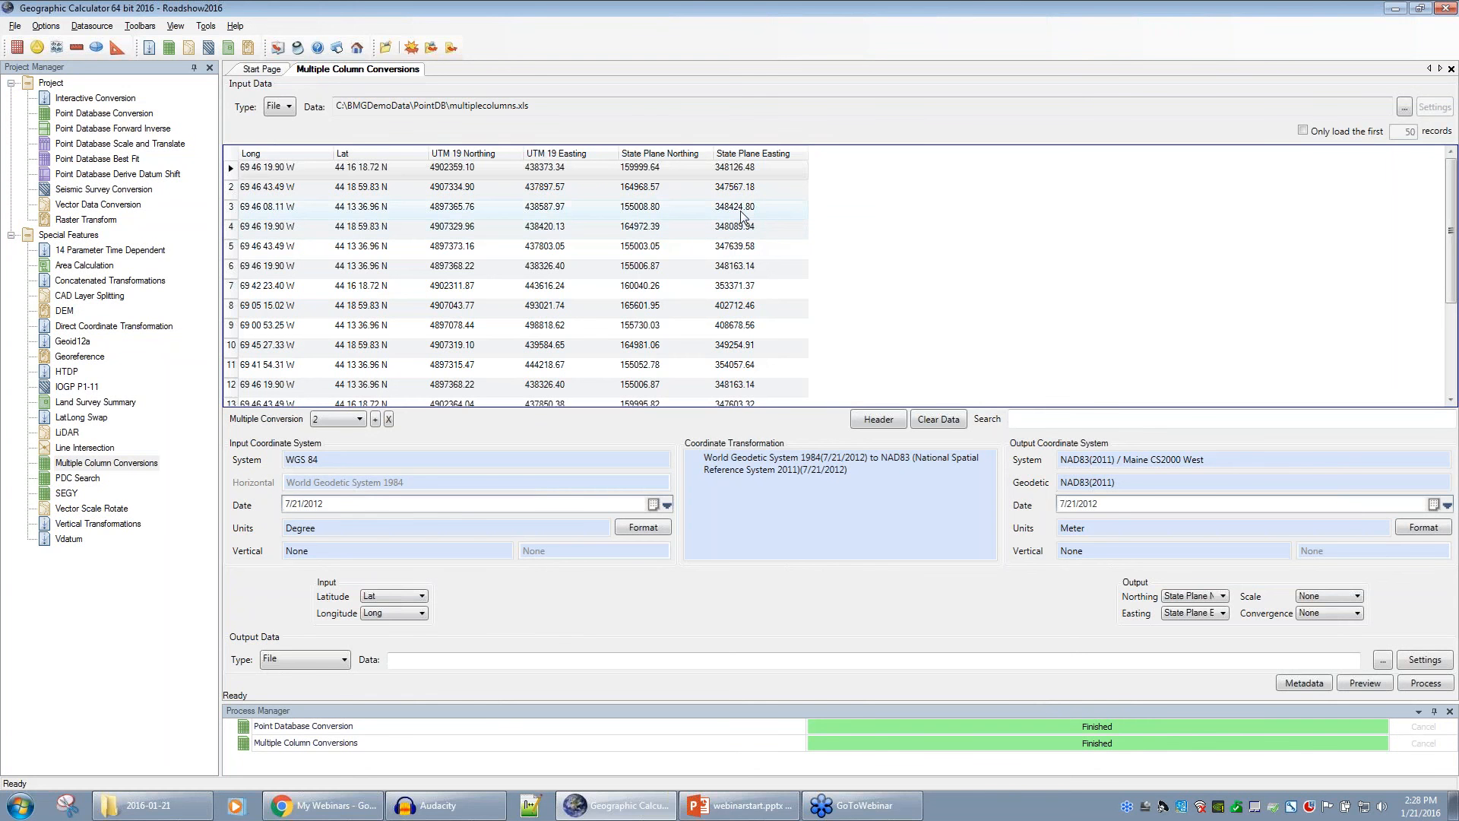
left_click(82, 116)
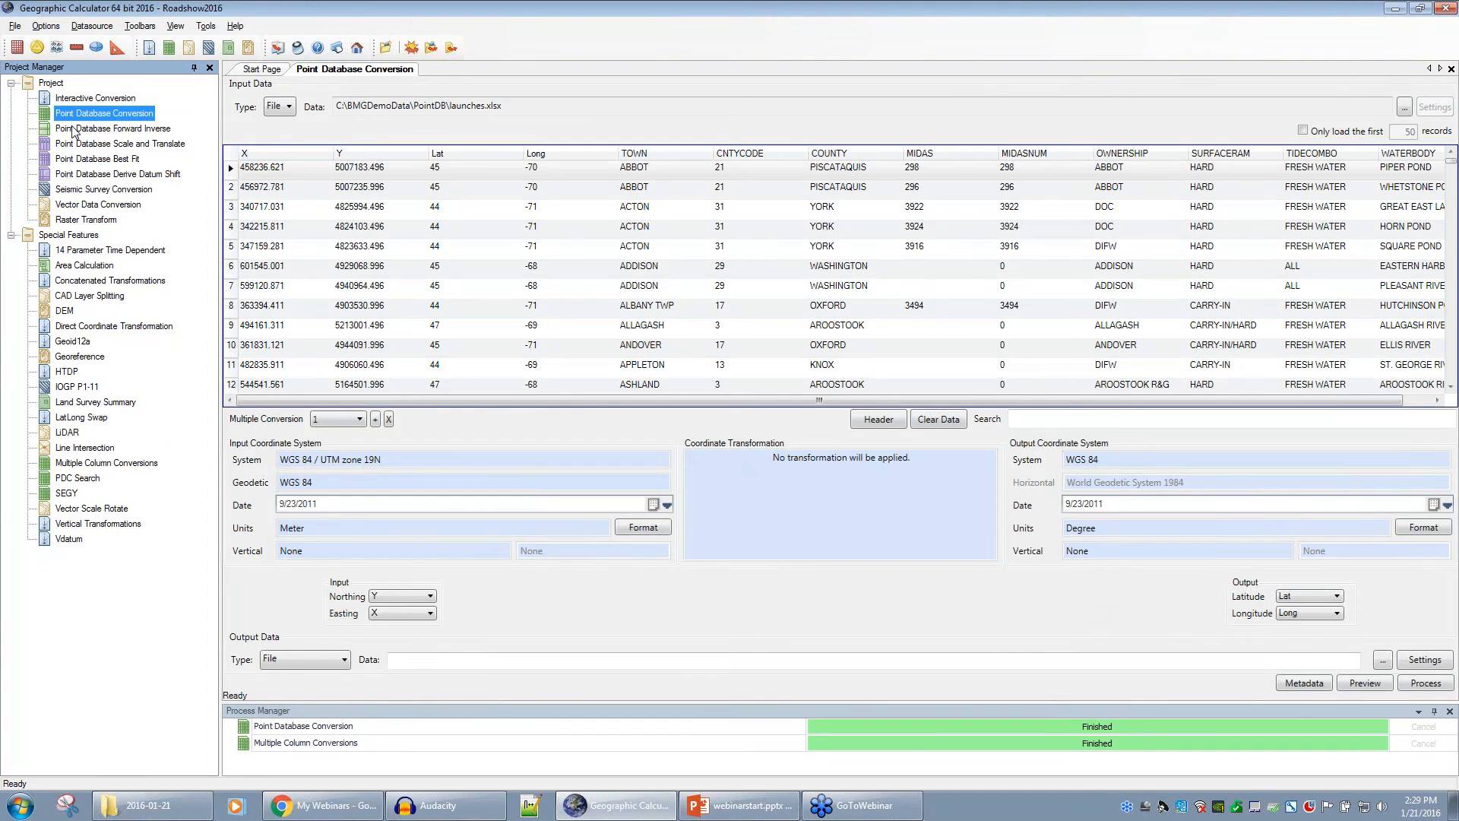
- Review the Forward_input.xls points in Forward mode, then open the Point Database Scale and Translate job
left_click(49, 130)
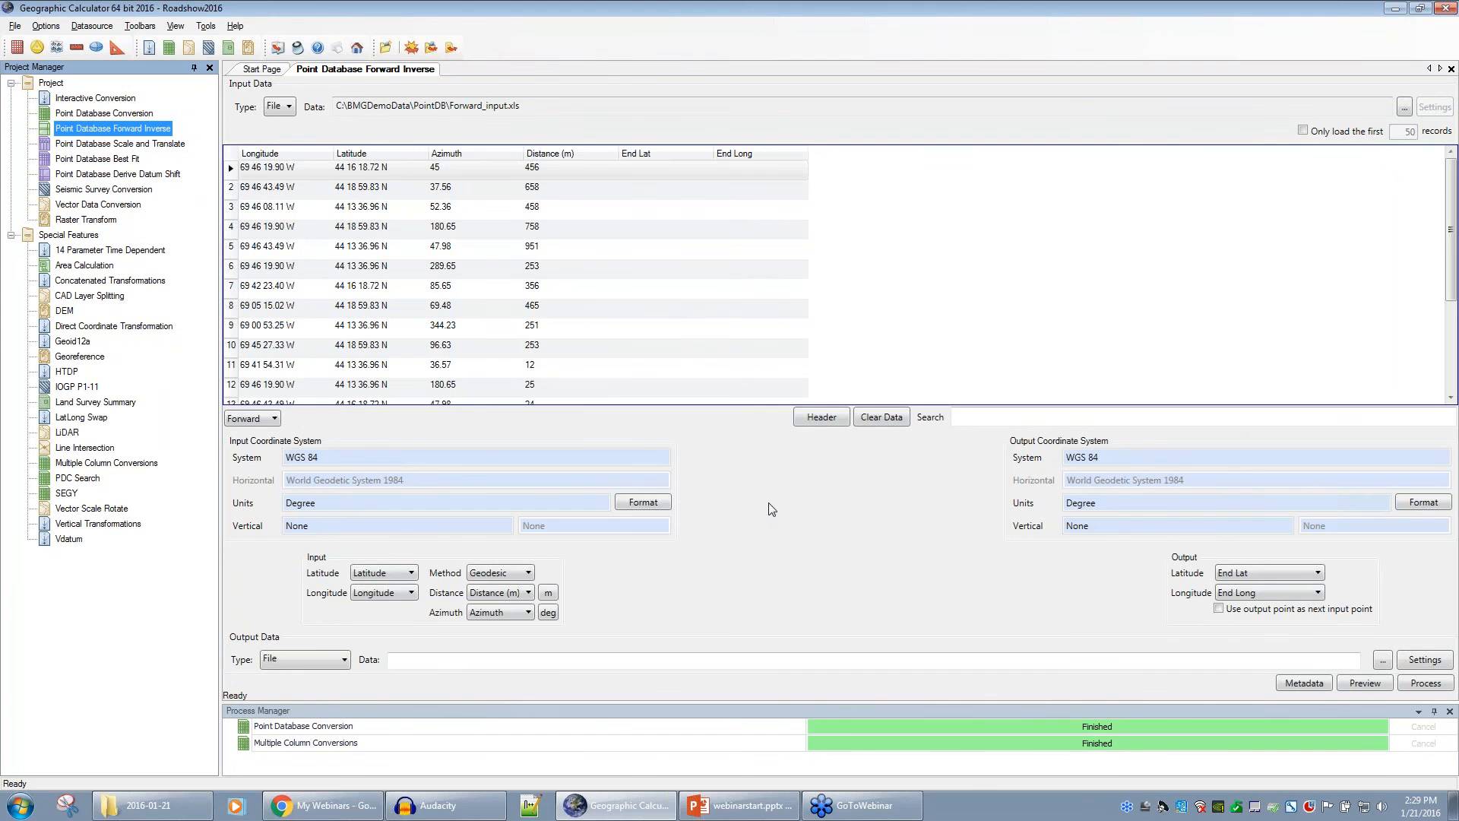
left_click(274, 419)
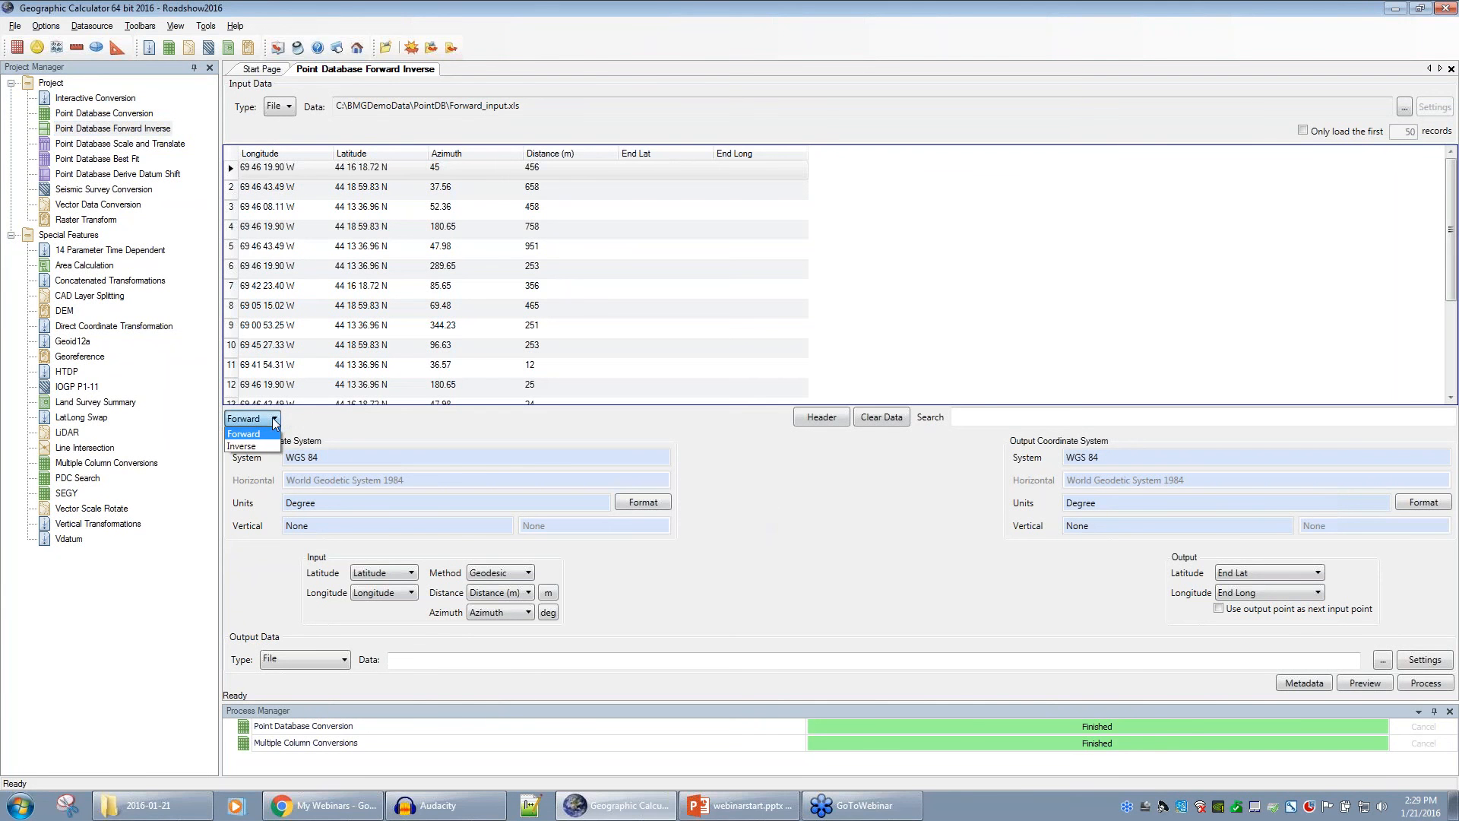
left_click(291, 420)
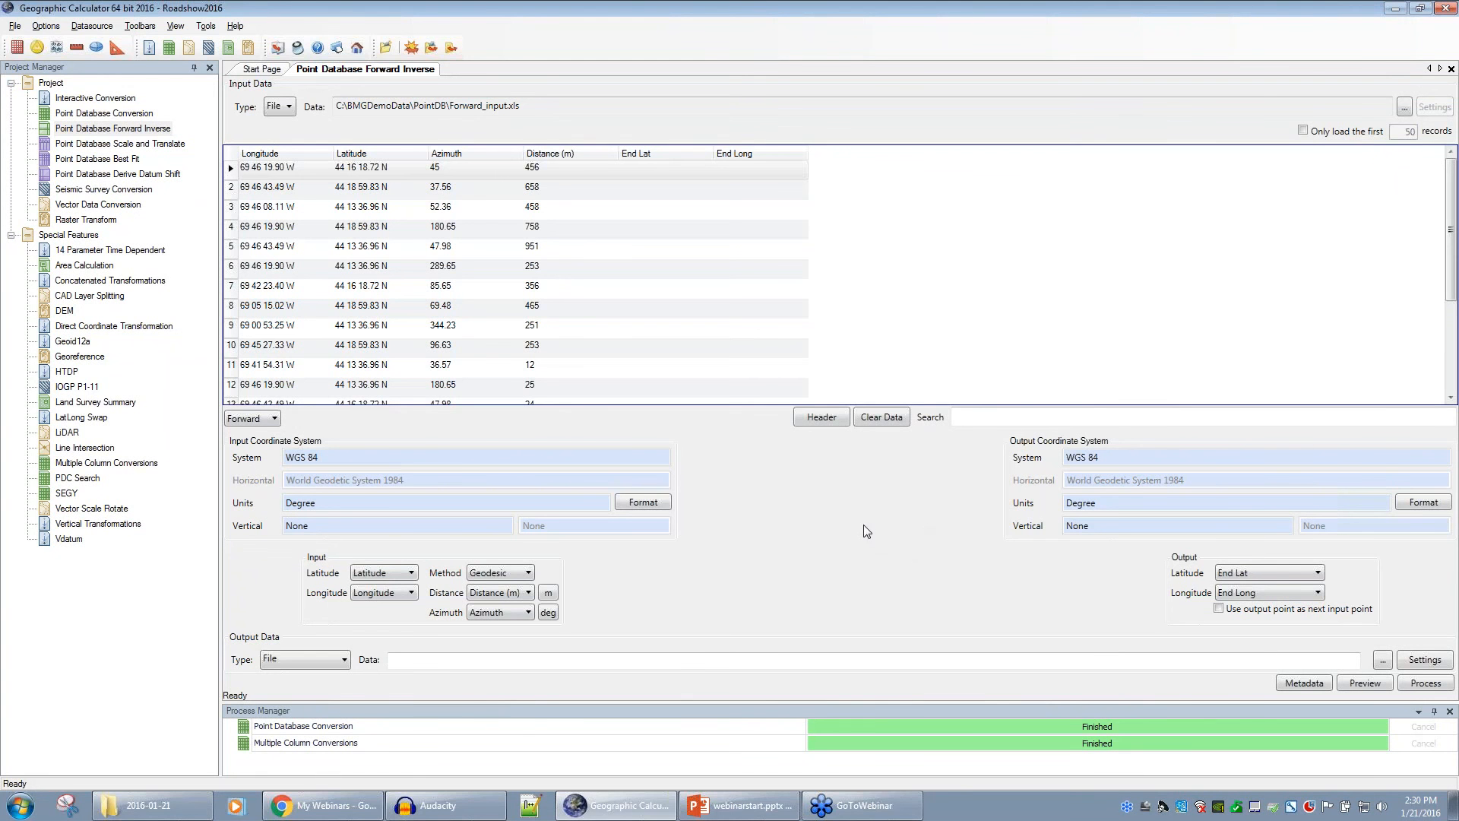
left_click(133, 144)
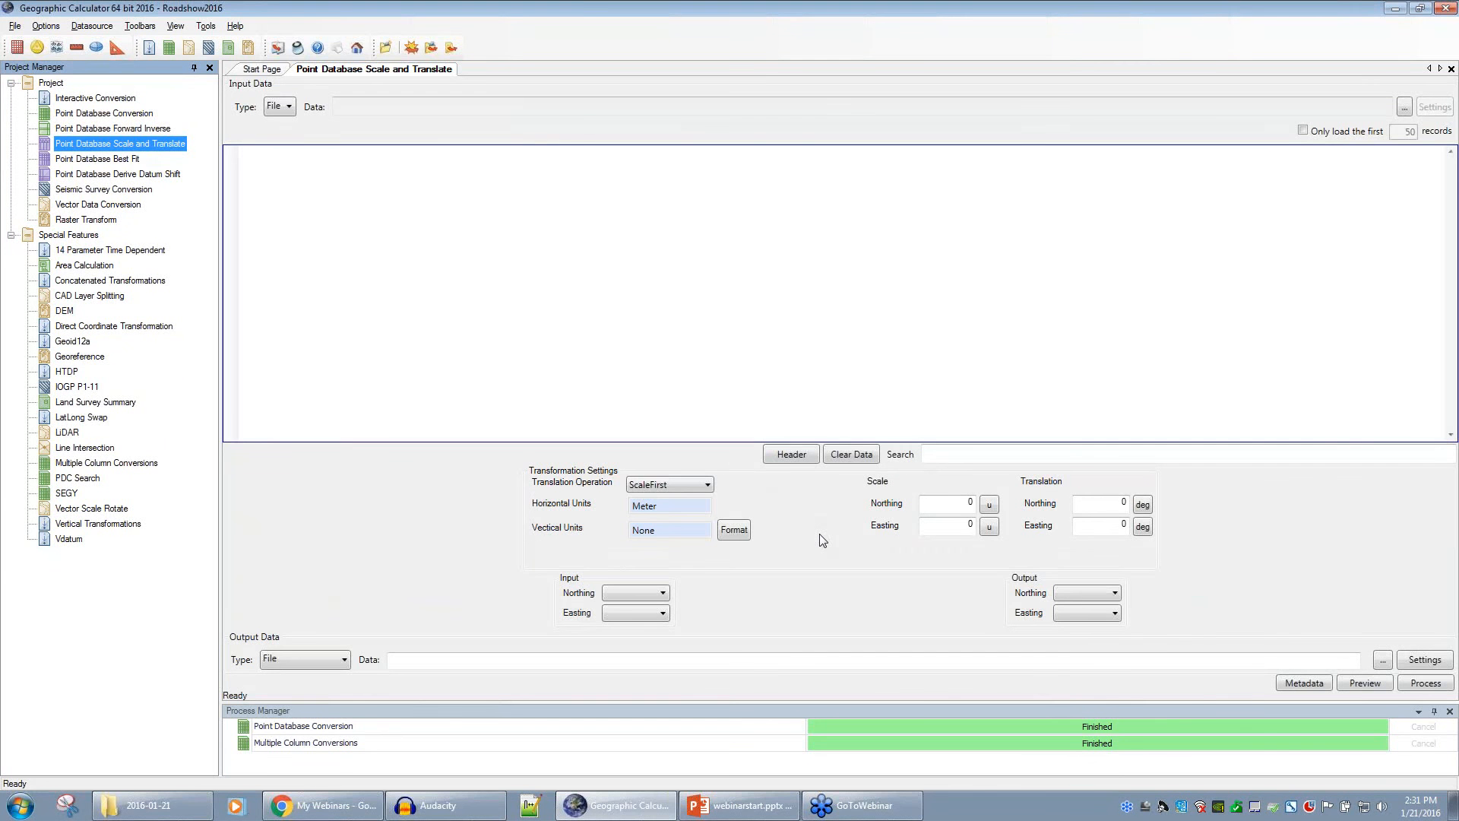
- Open the Point Database Best Fit job with Best-fit_input.xls local and UTM 15N points
left_click(105, 161)
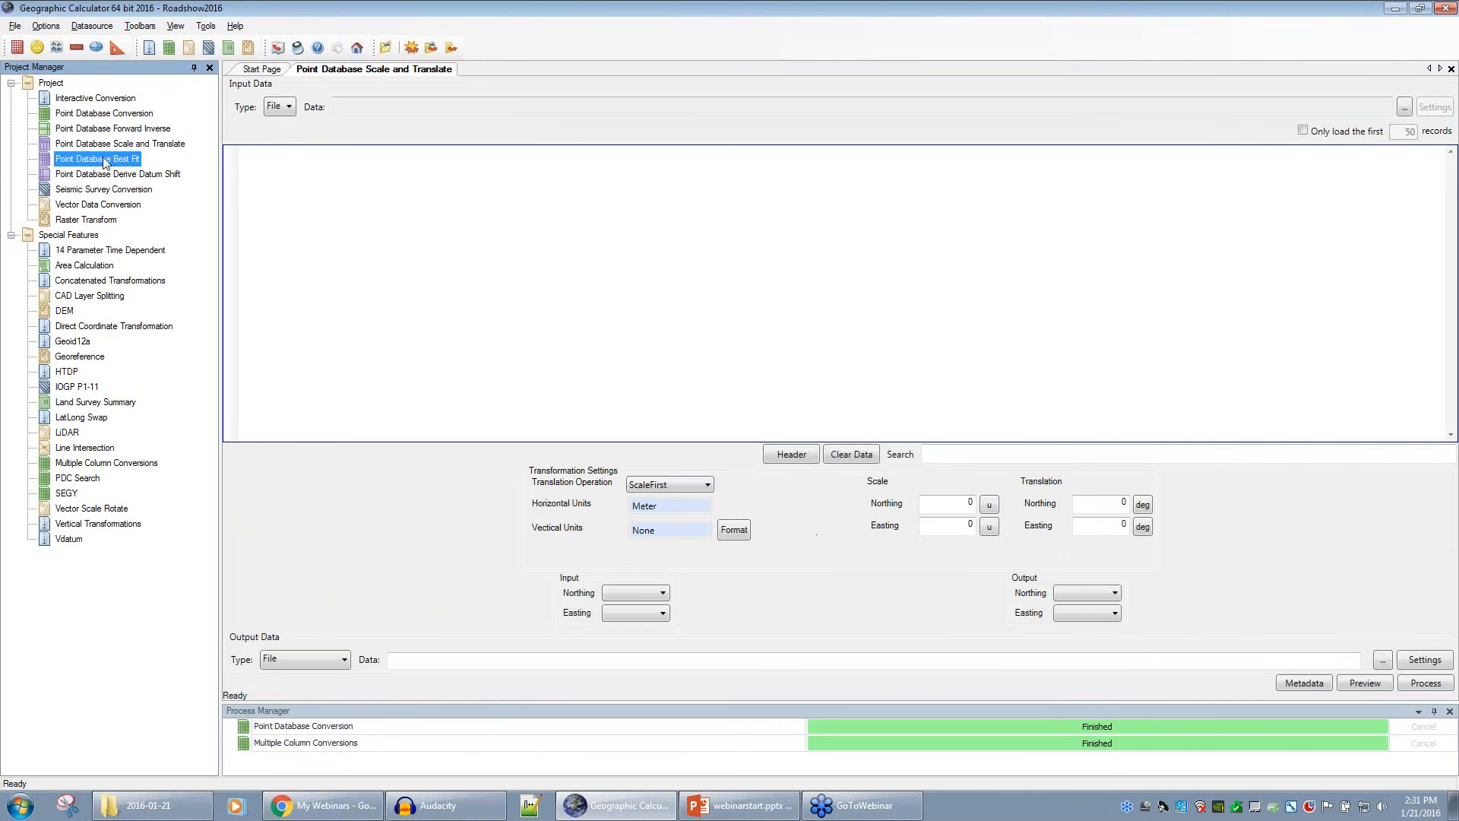
double_click(105, 161)
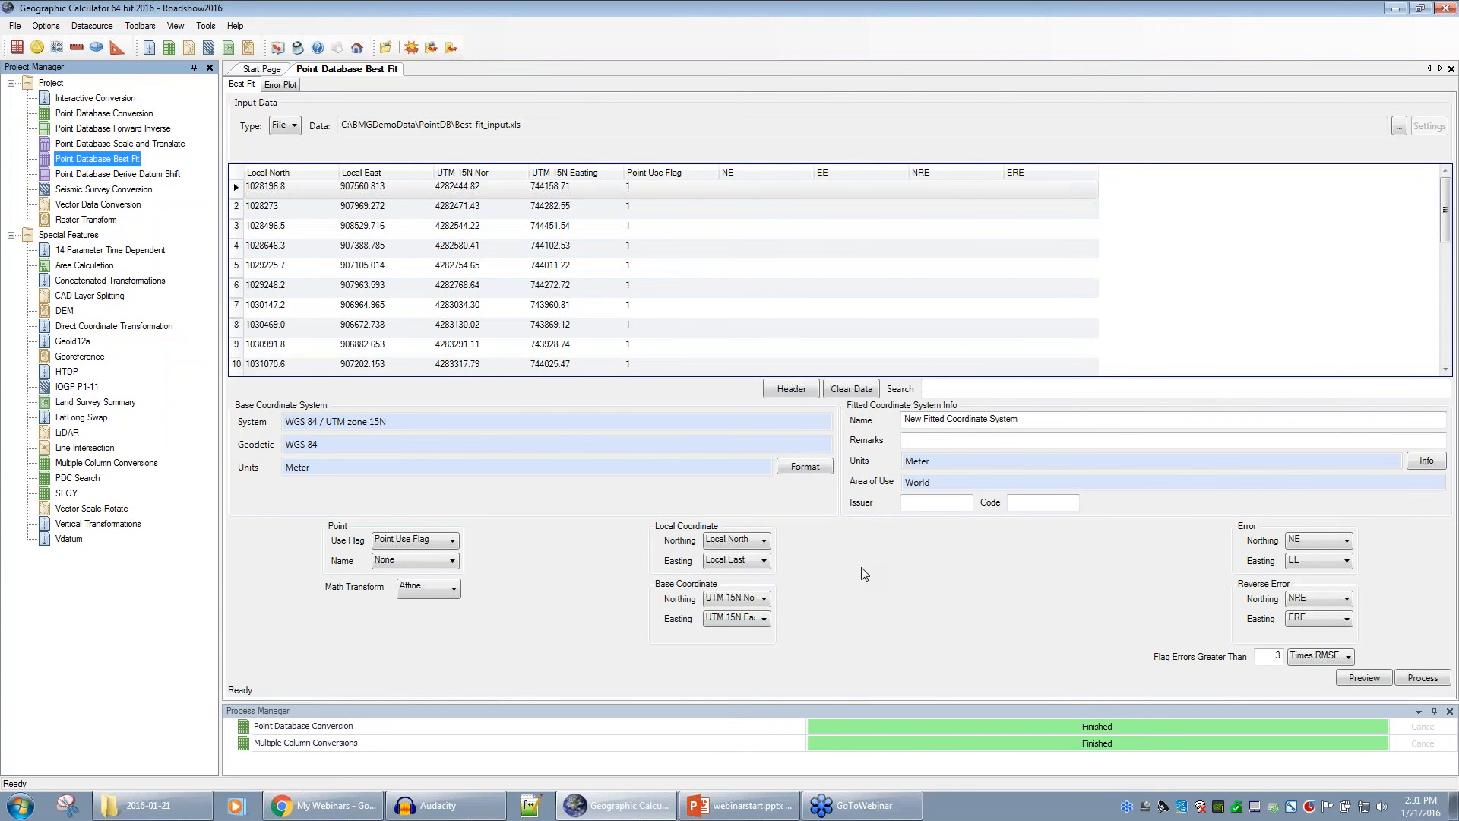
- Open the Point Database Derive Datum Shift job with the WGS84 to Beijing1954 (GT 15918).xls point pairs
double_click(117, 174)
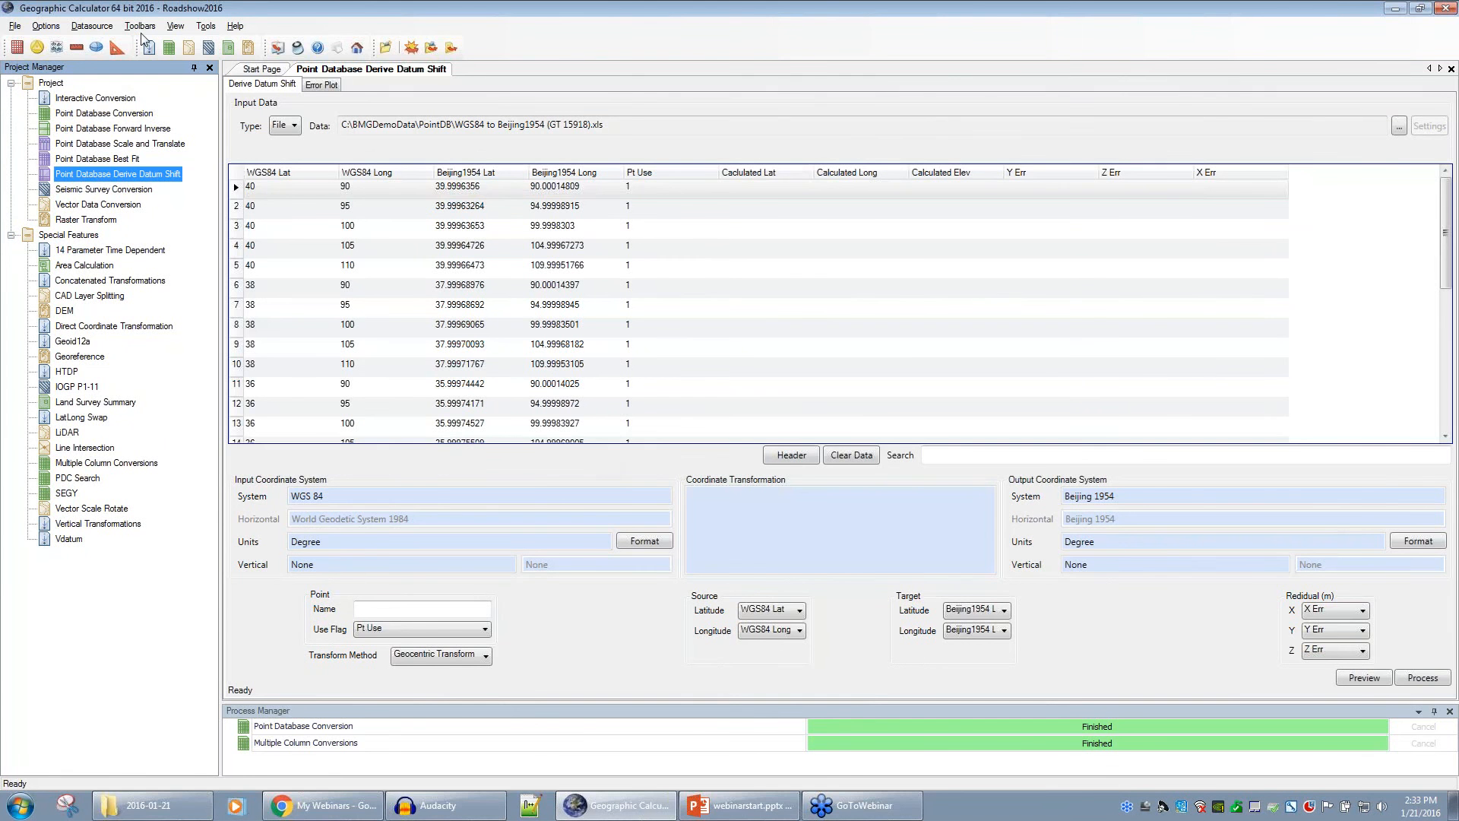
left_click(58, 28)
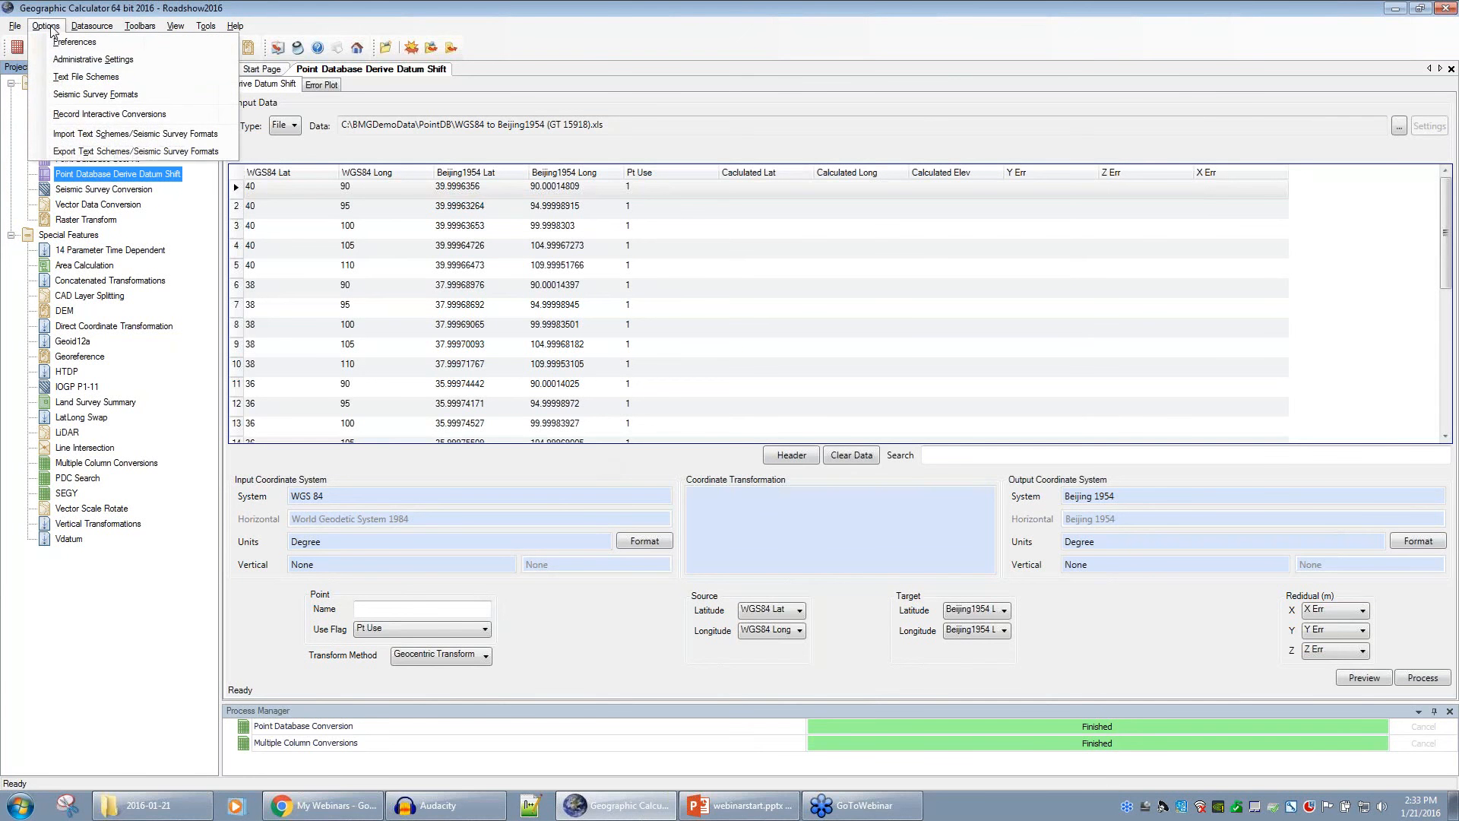
left_click(68, 61)
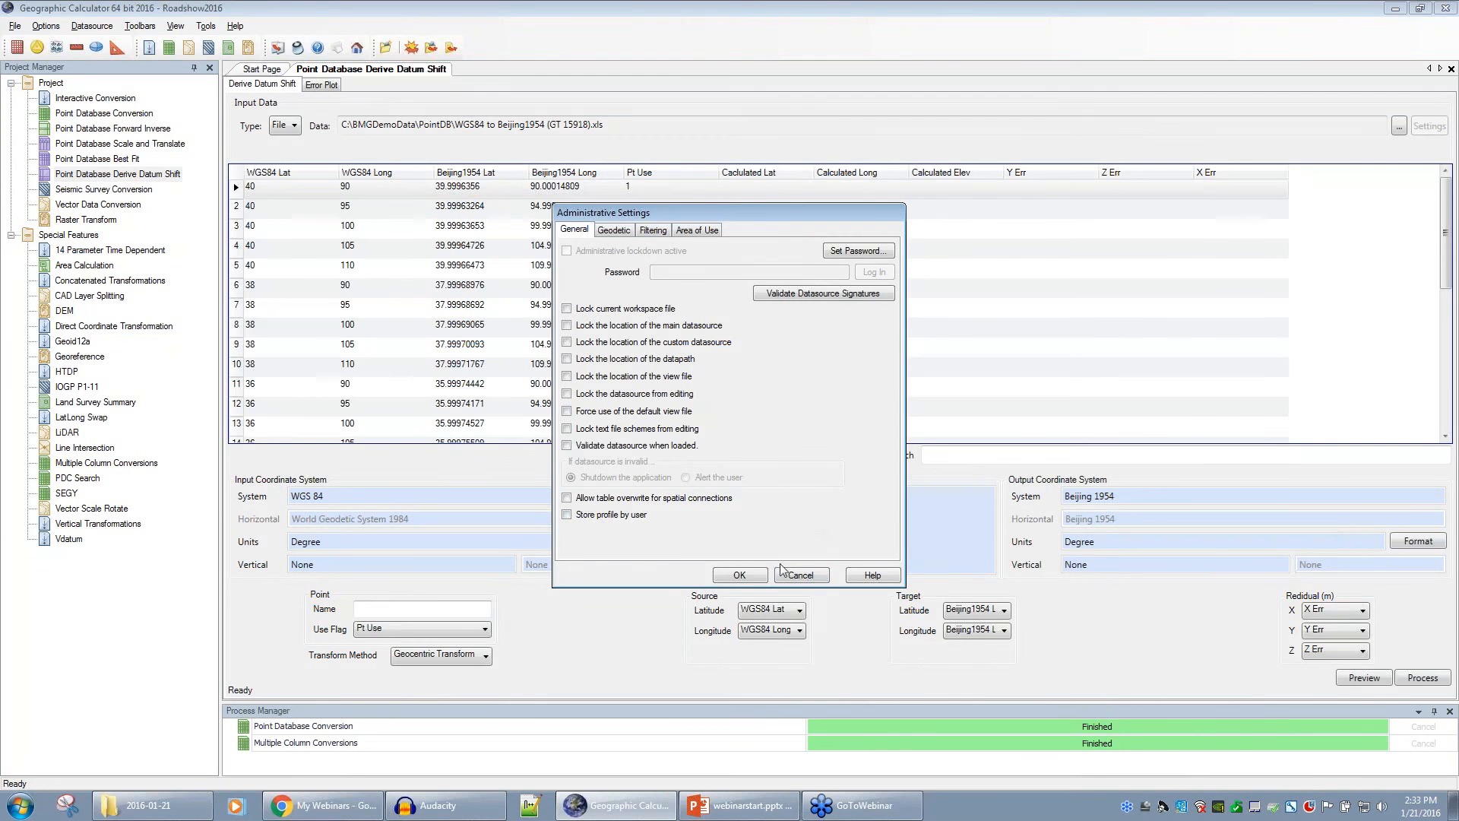
left_click(824, 579)
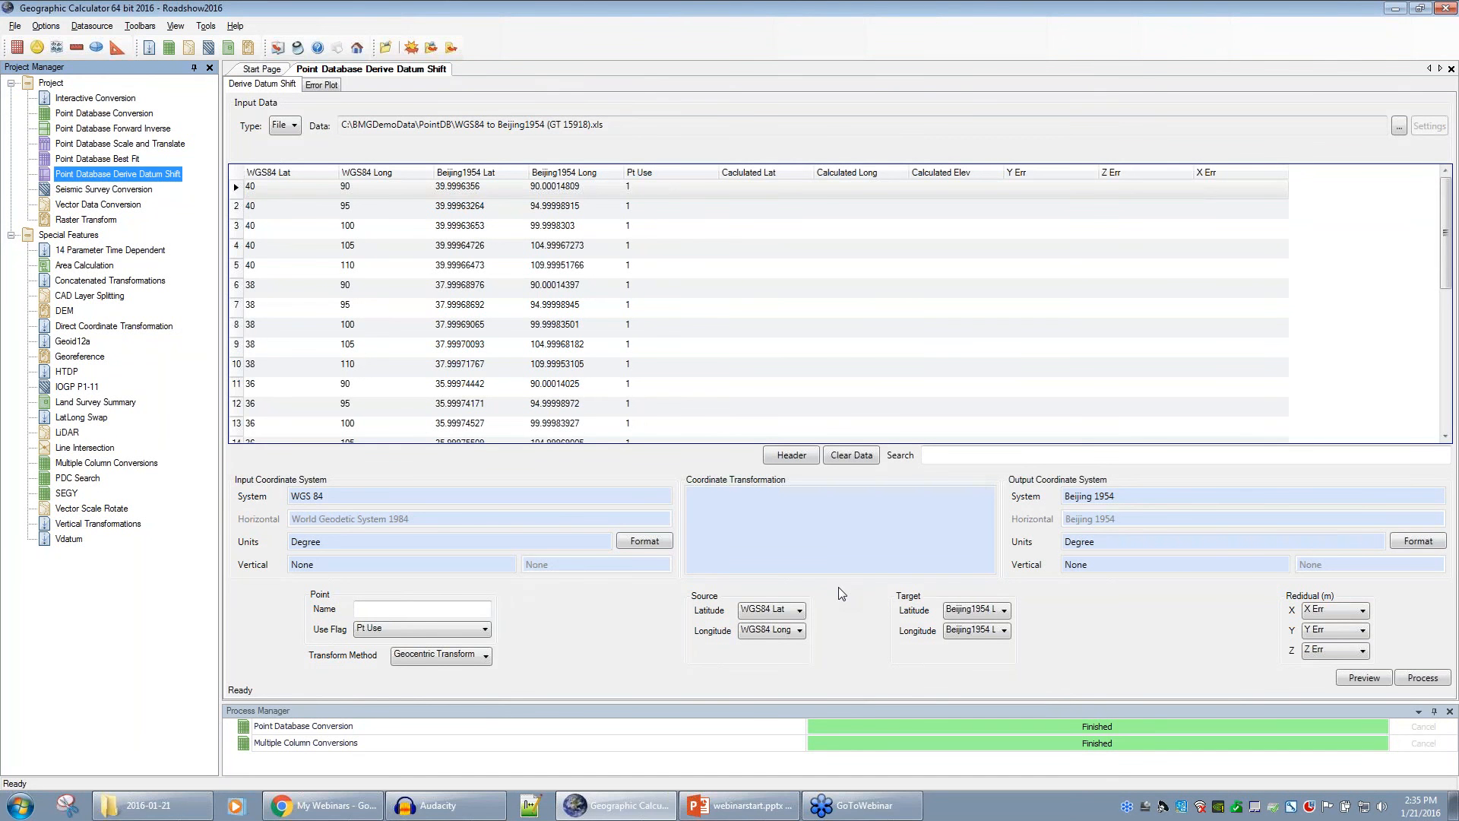
- Open the Point Database Conversion job with the launches.xlsx records and bring up the Datasource menu
double_click(97, 114)
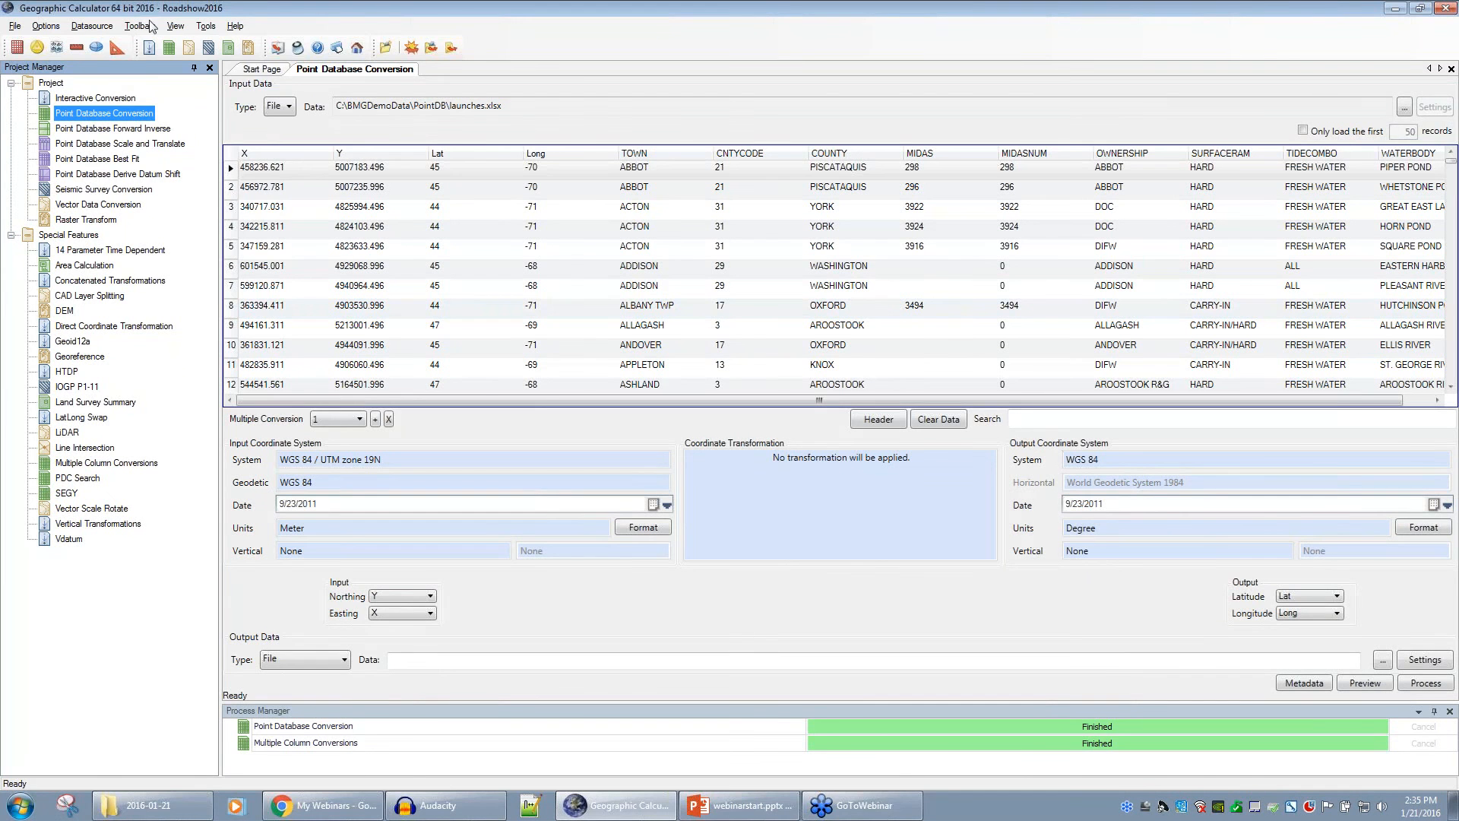
left_click(98, 27)
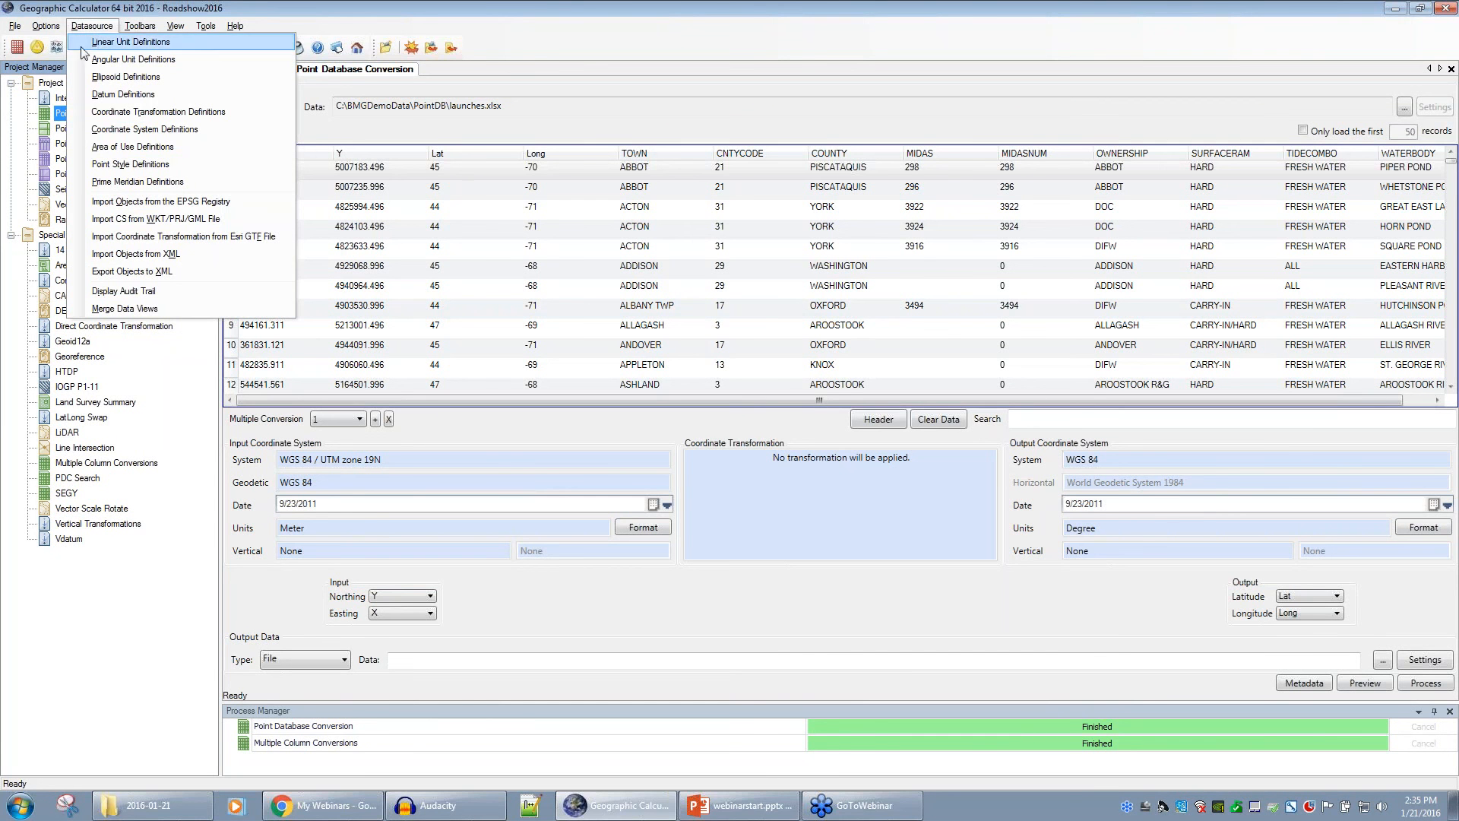
left_click(143, 130)
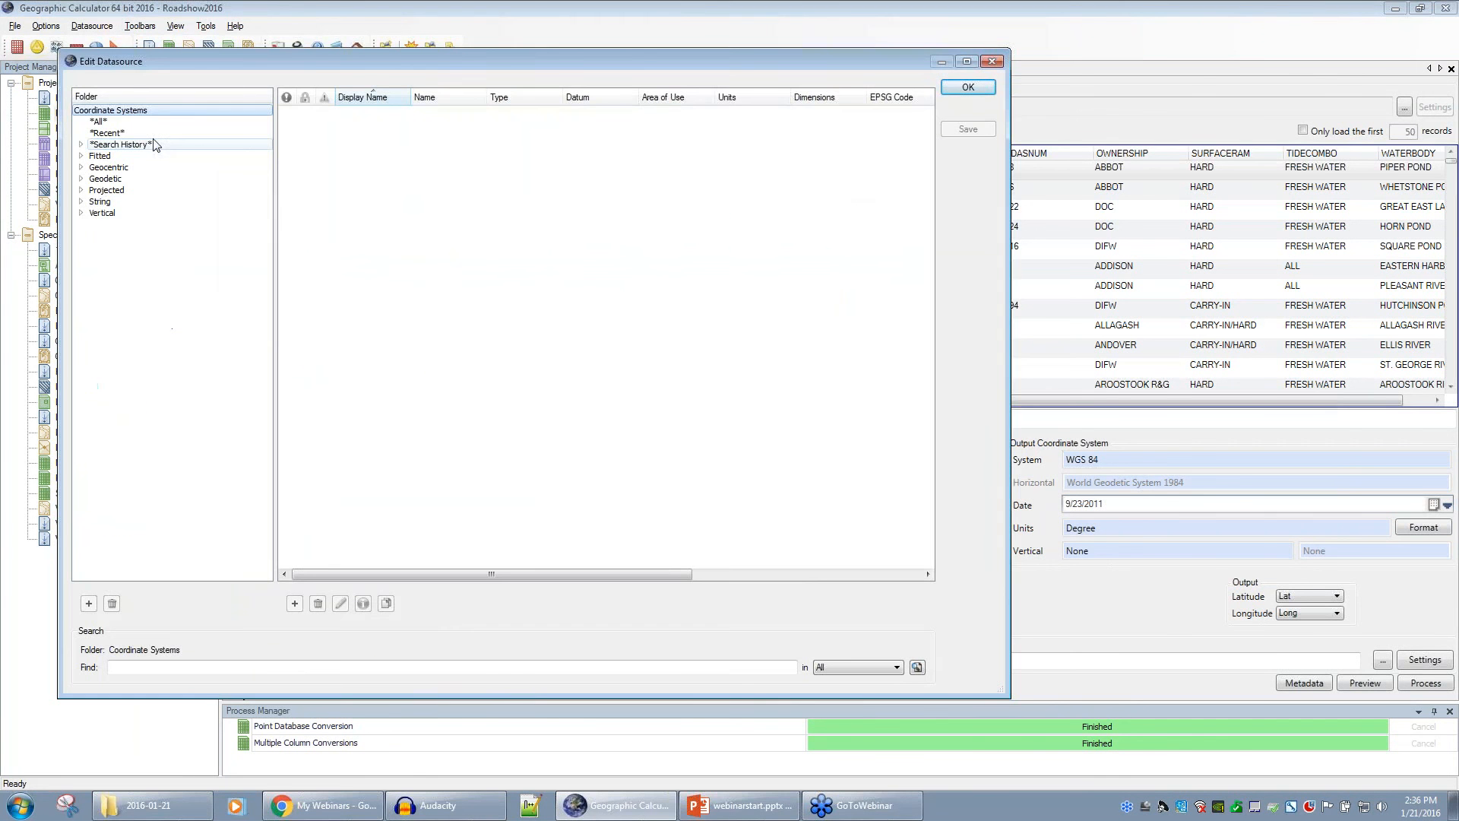
left_click(82, 190)
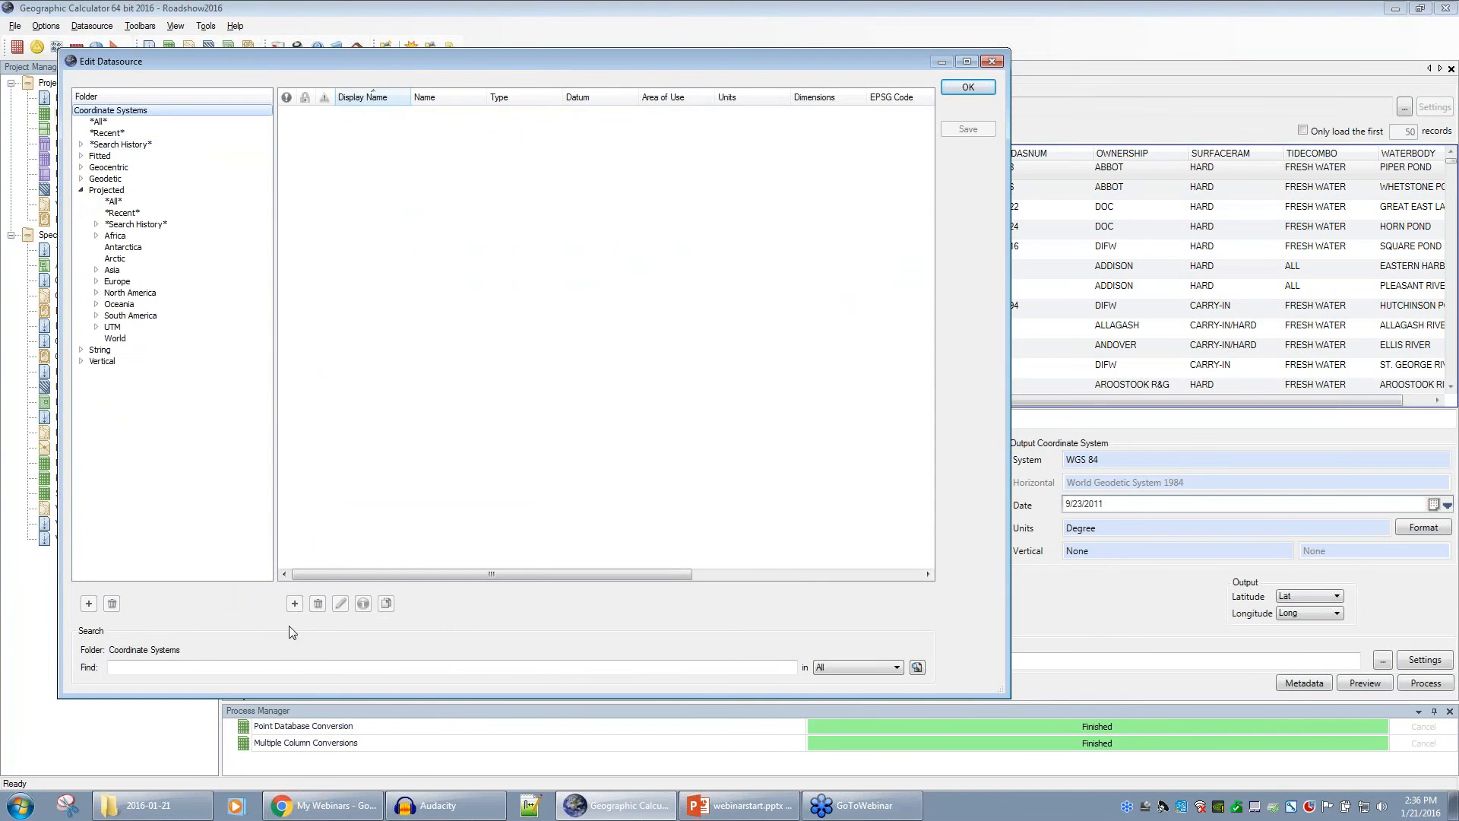
left_click(137, 213)
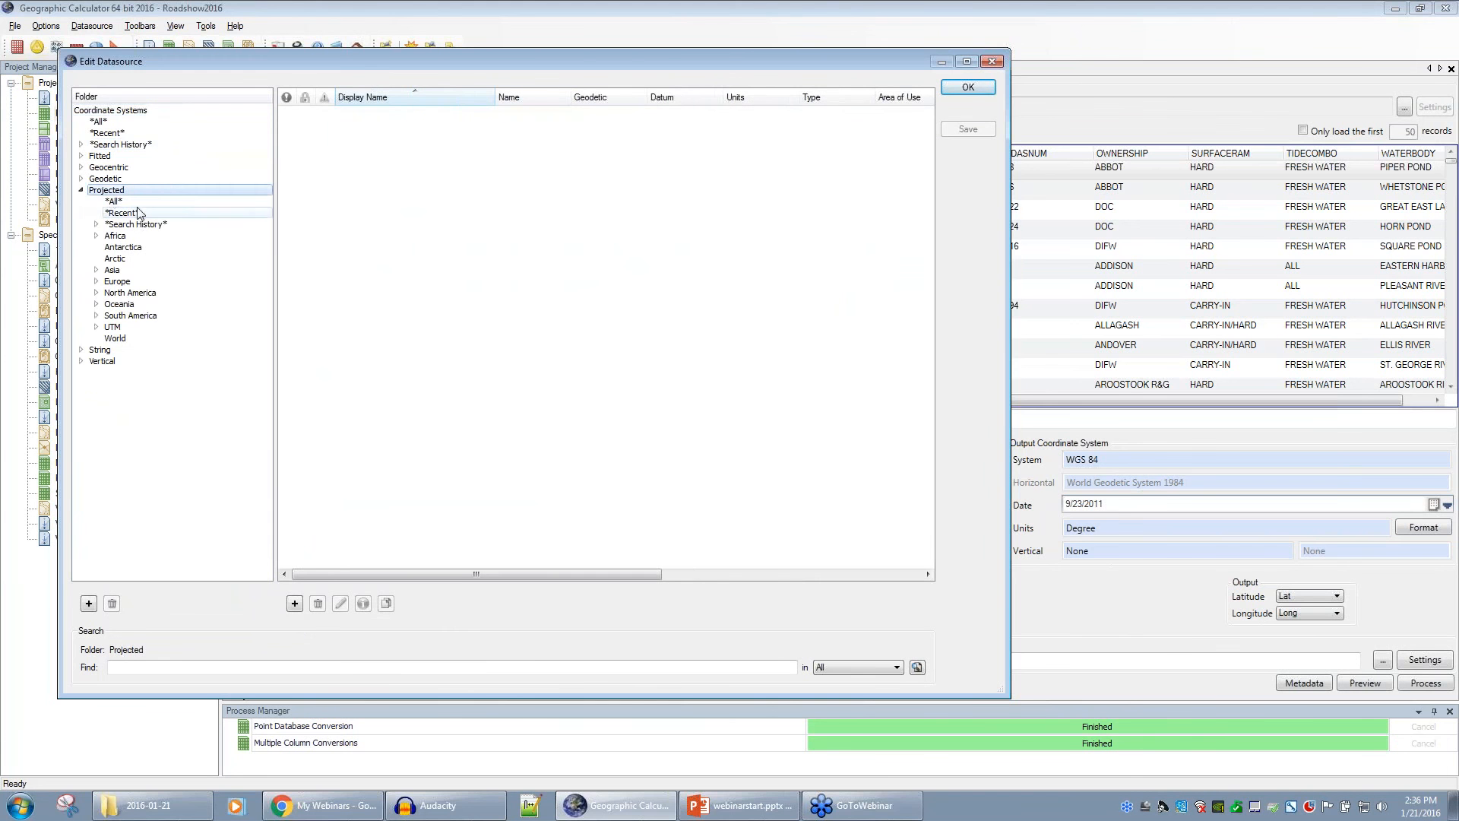
left_click(295, 603)
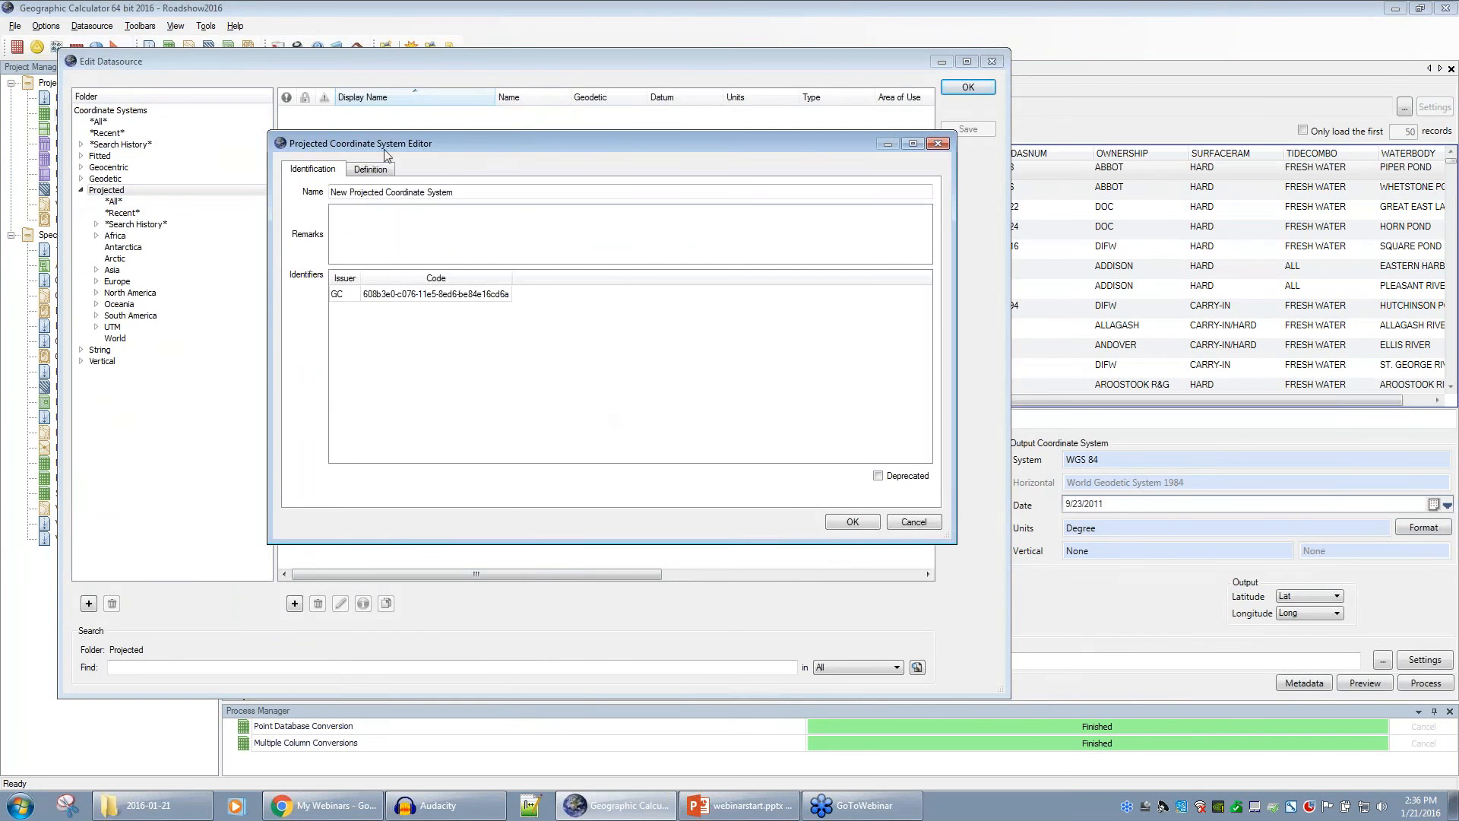
left_click(370, 169)
left_click(533, 295)
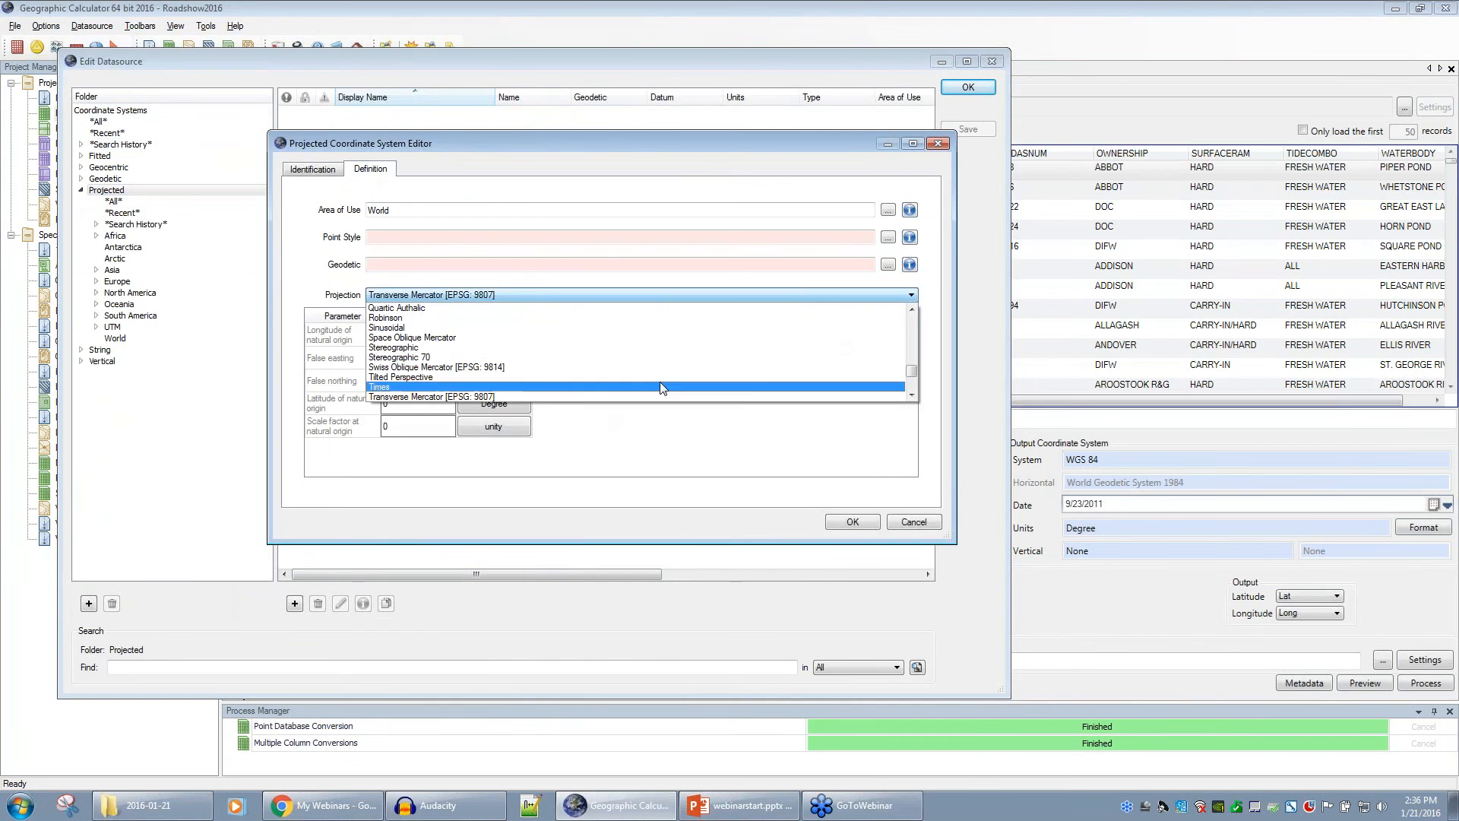
left_click_drag(911, 368, 912, 357)
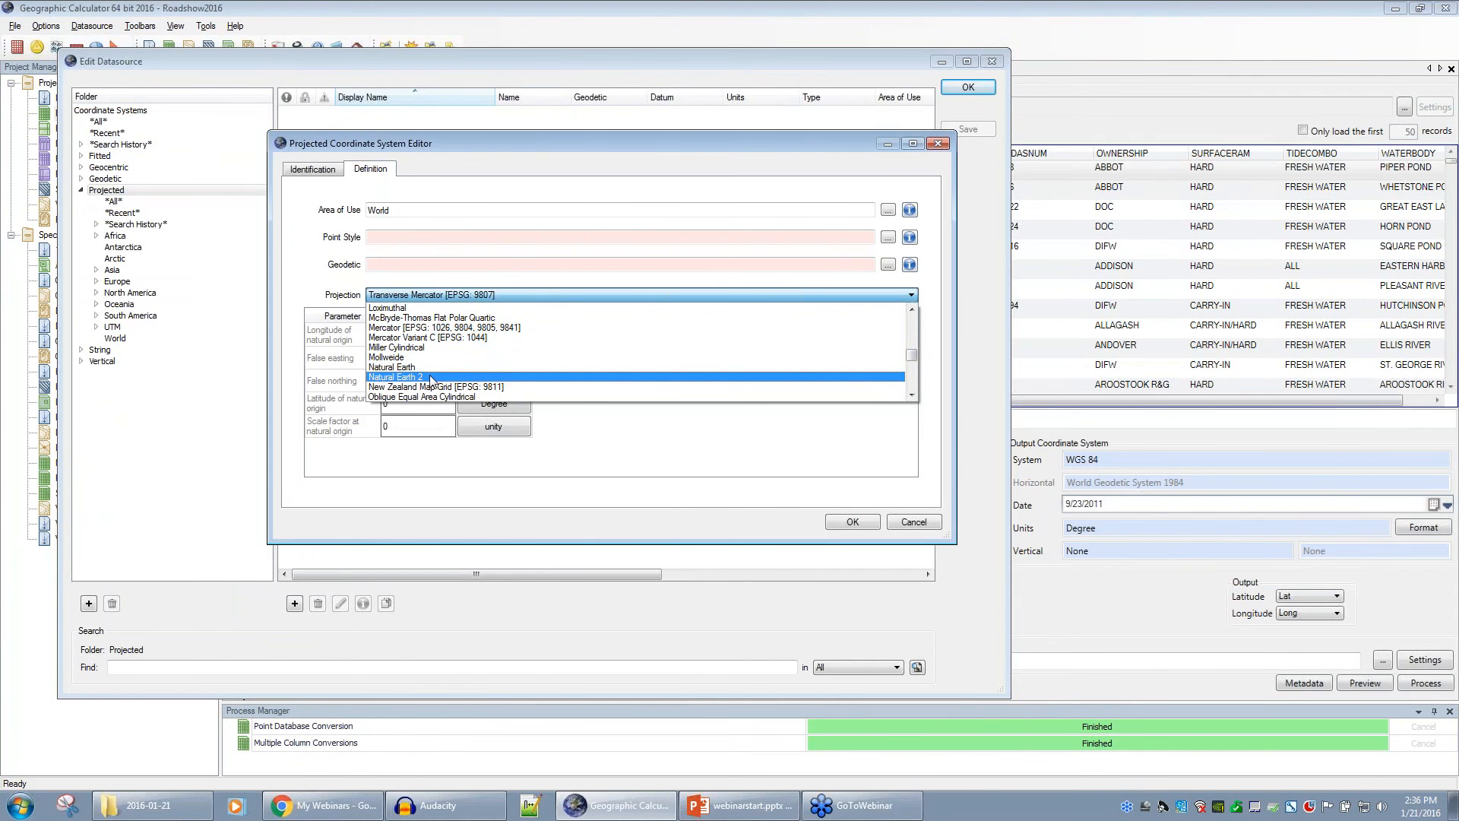
left_click(715, 502)
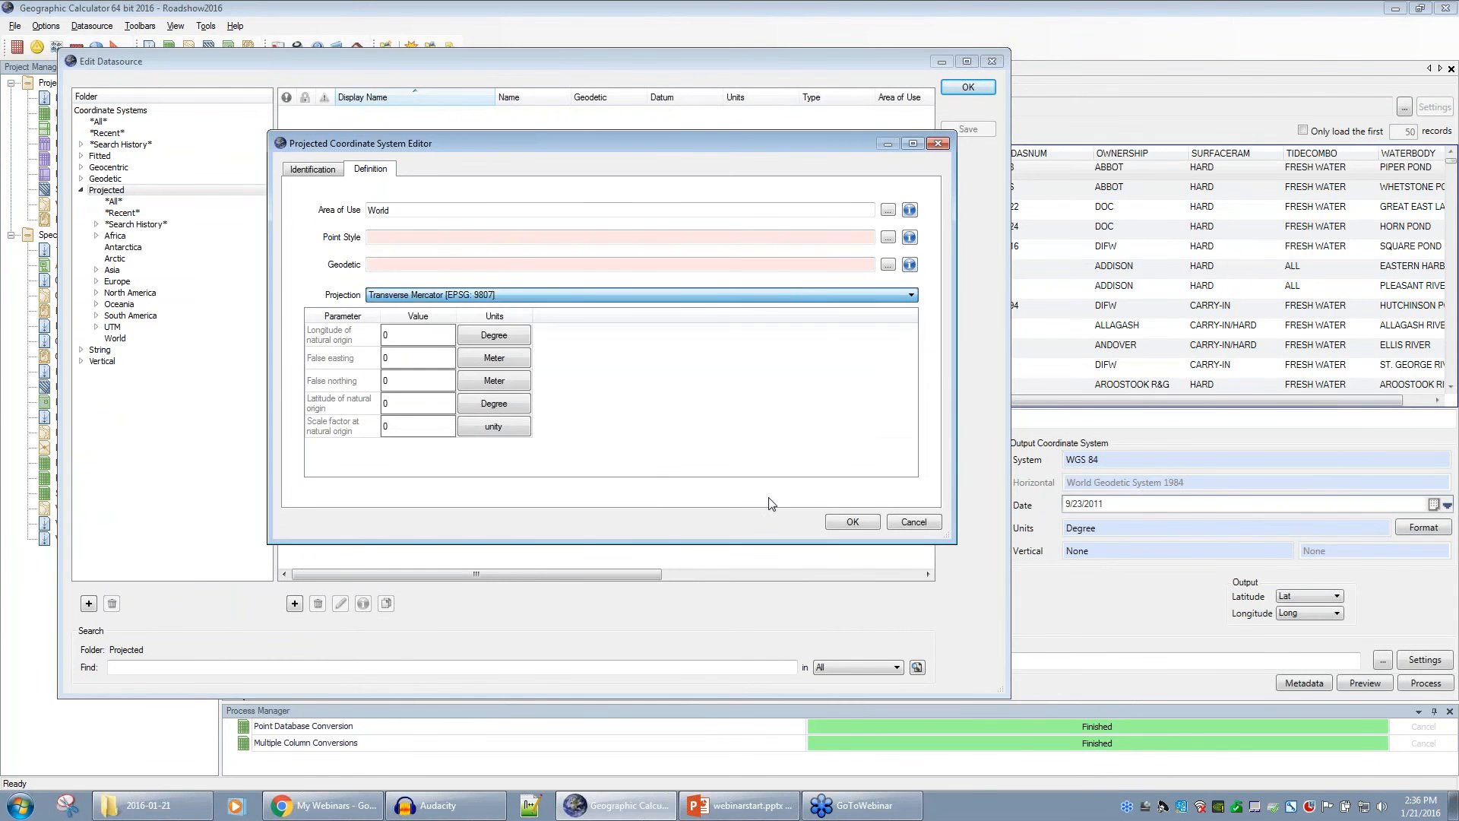
left_click(913, 523)
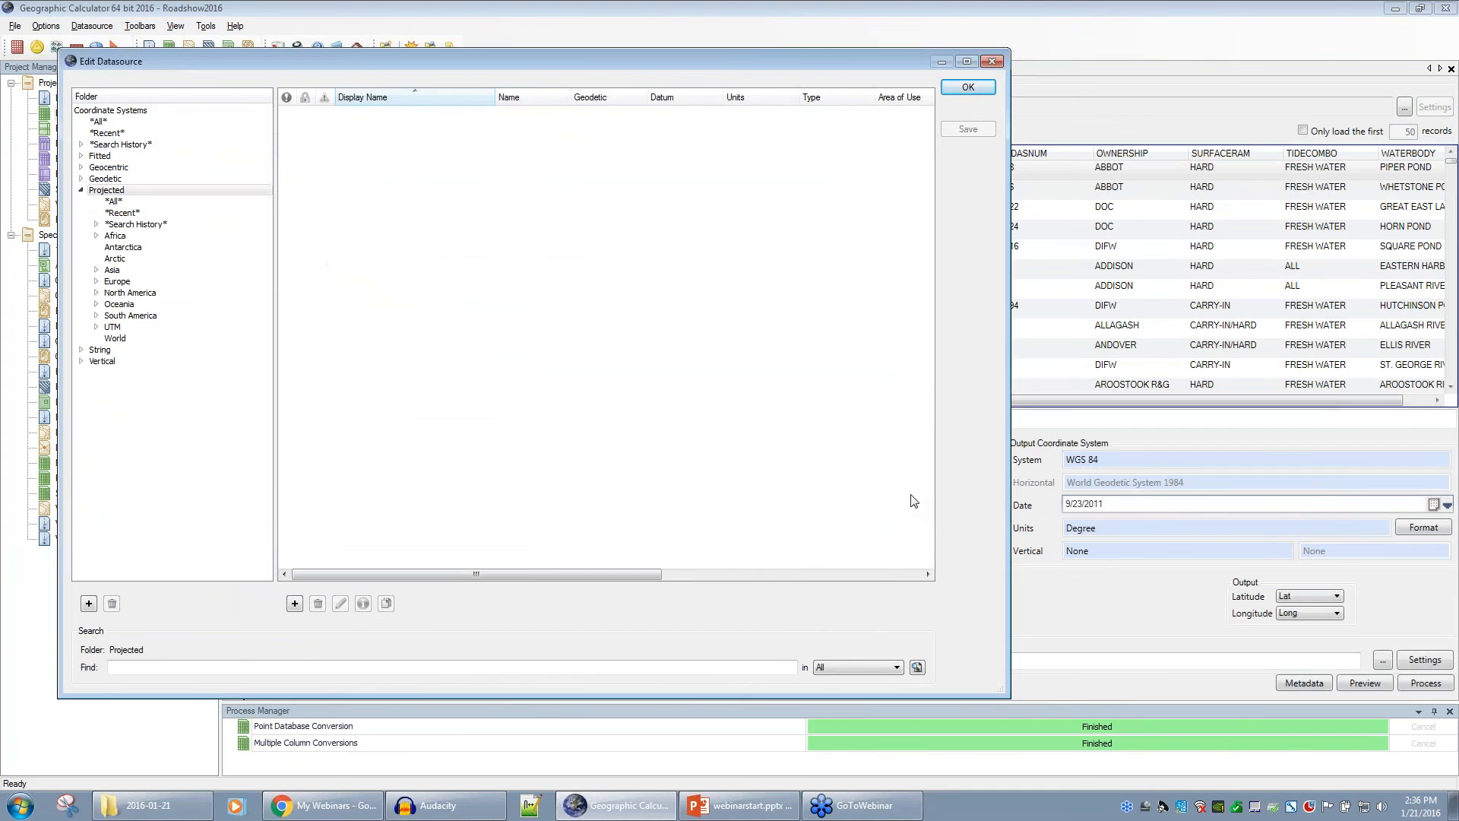
left_click(993, 61)
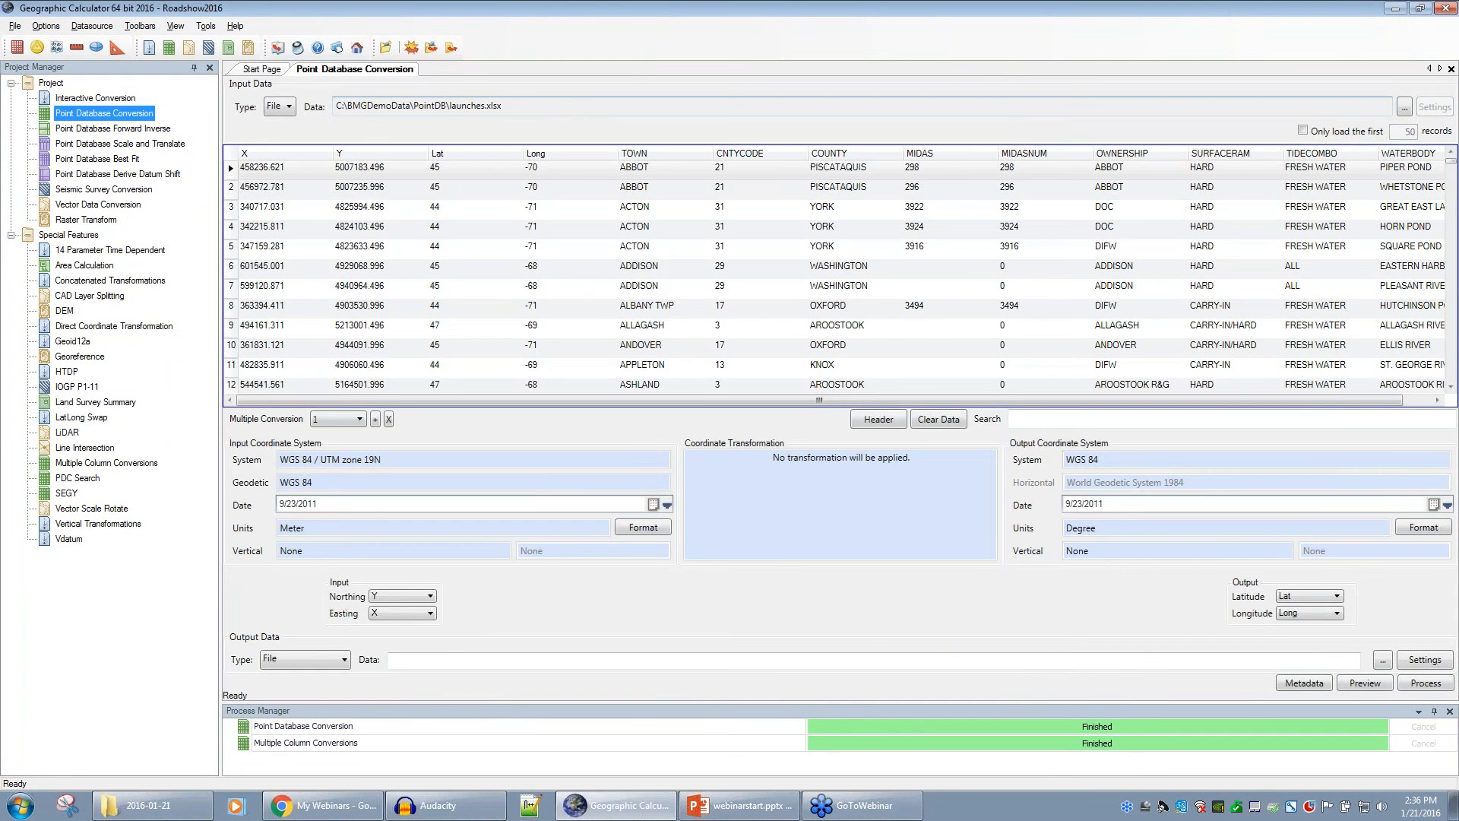
- Browse Single Transformations > Vertical > World and select WGS 84 to EGM96 Geoid height (1)
left_click(93, 26)
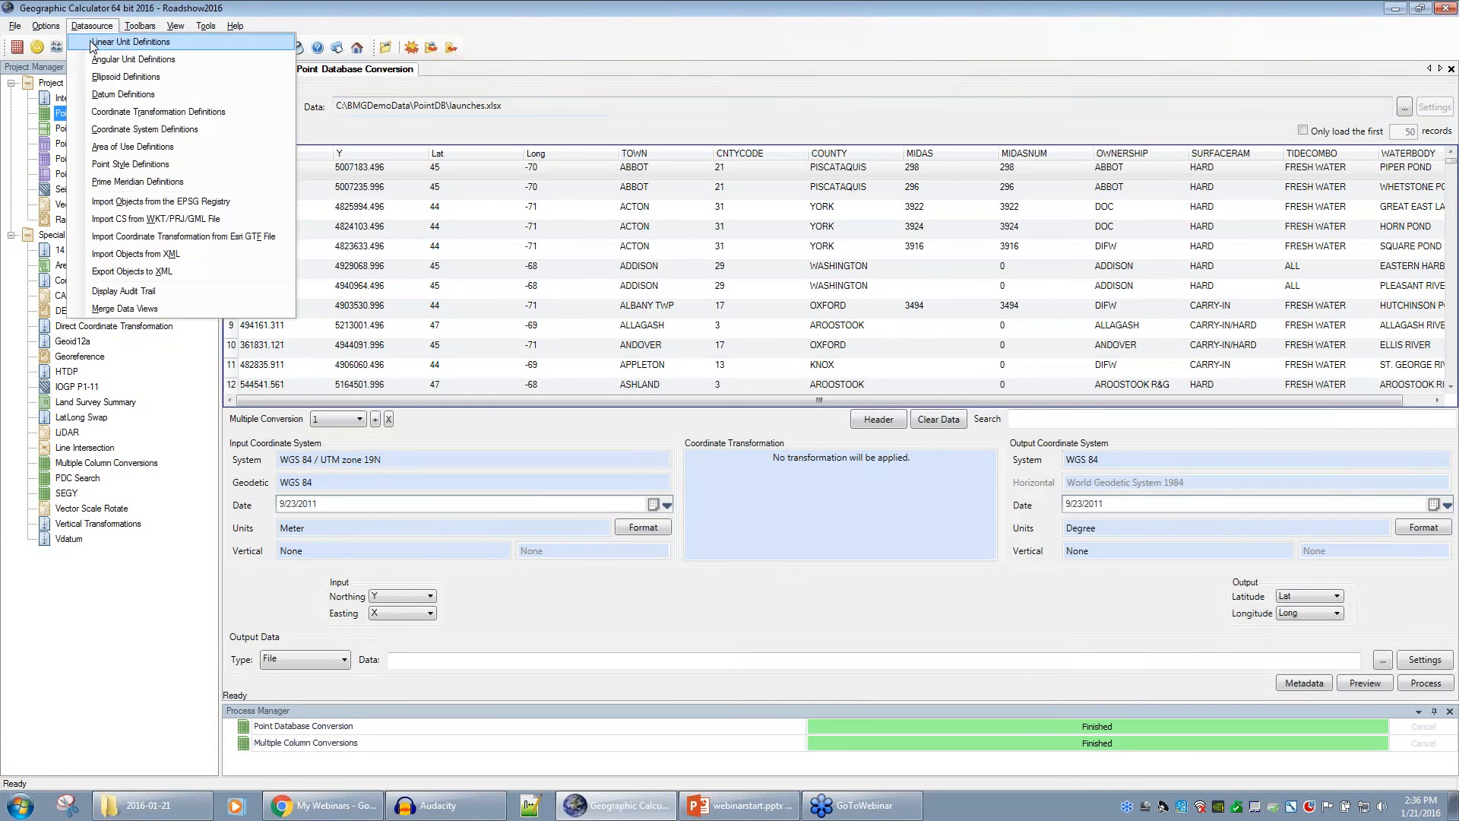
left_click(226, 114)
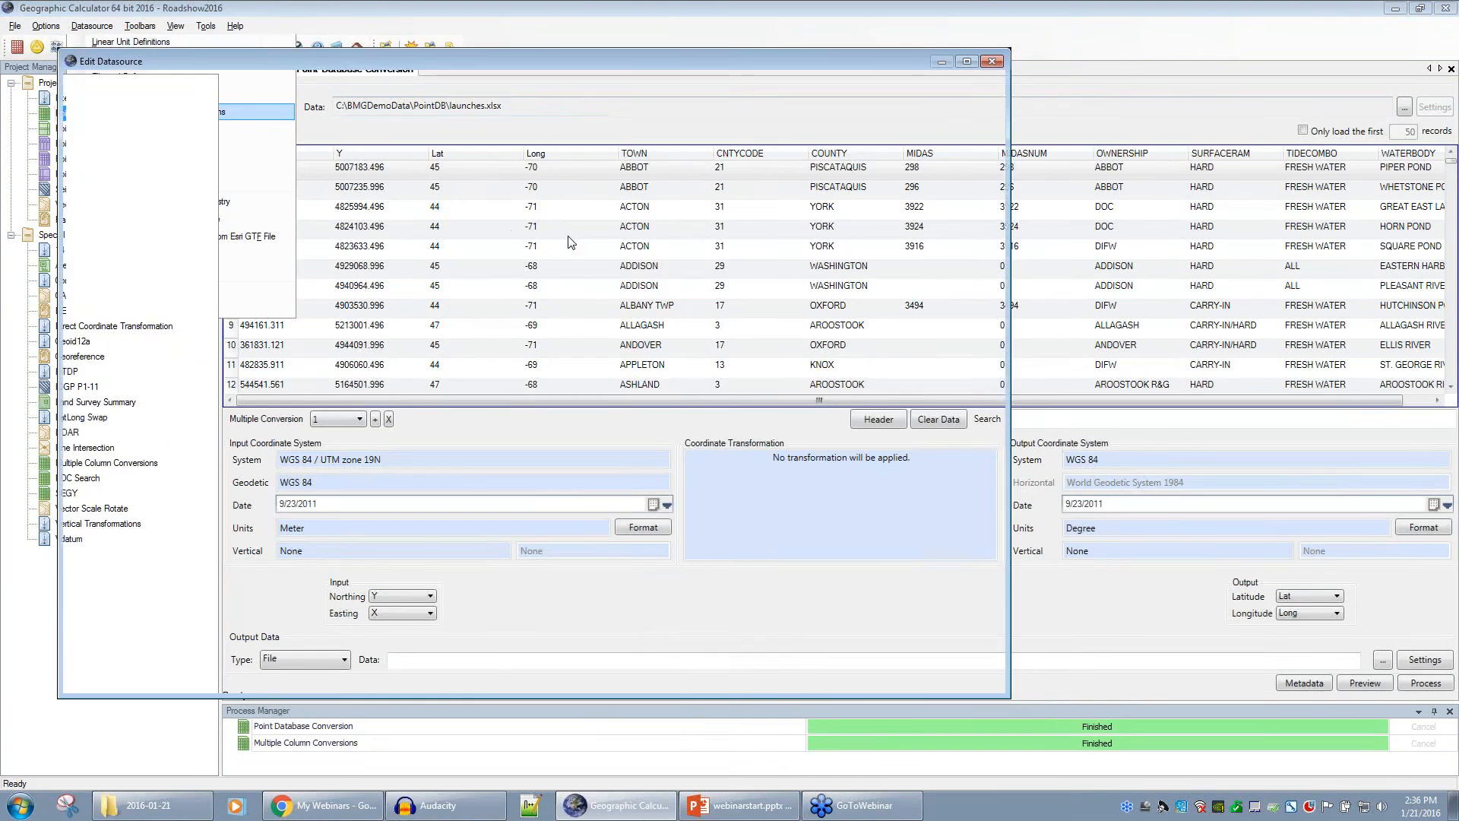
left_click(81, 122)
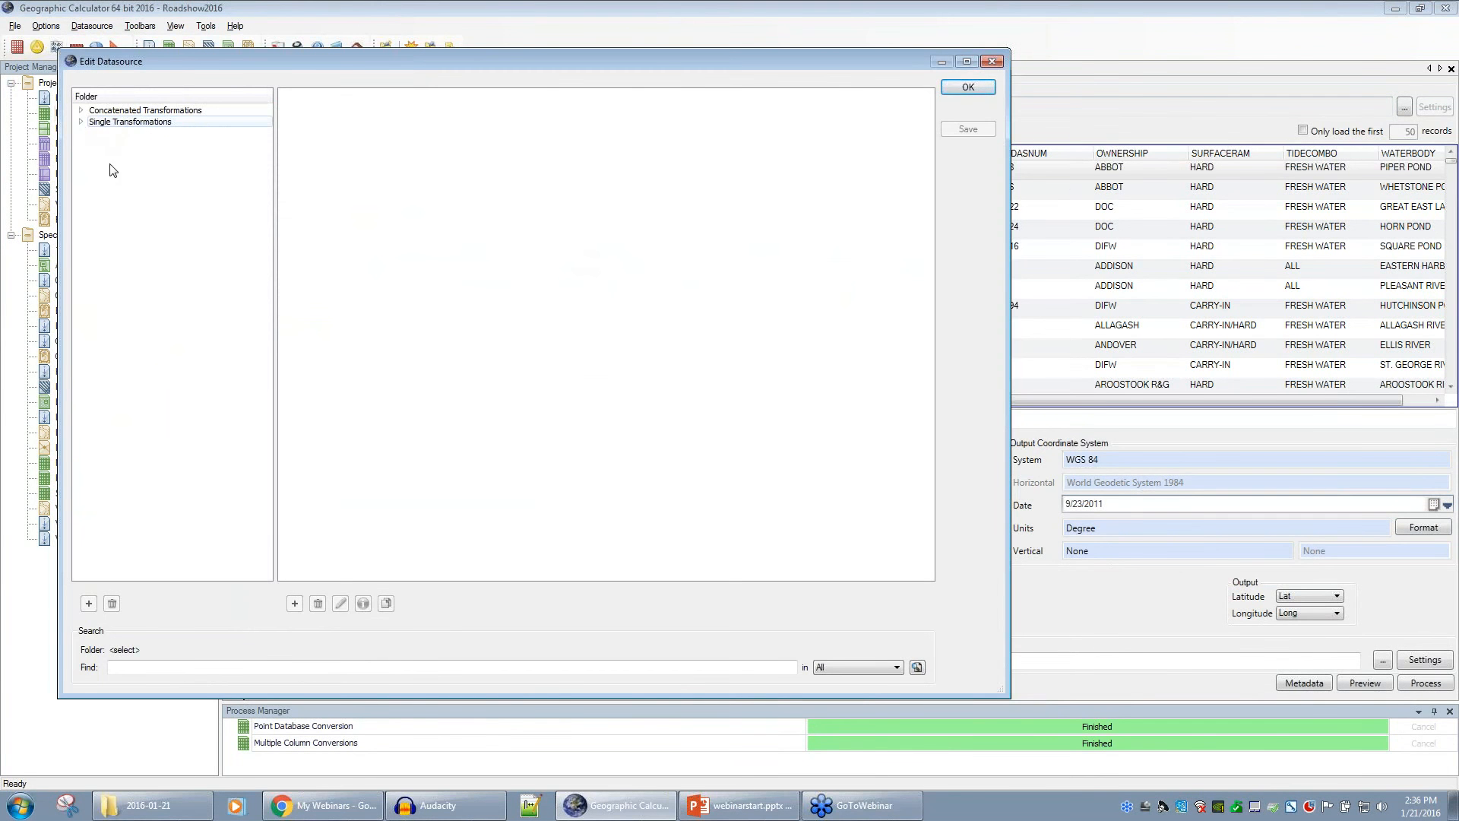
left_click(95, 190)
left_click(124, 191)
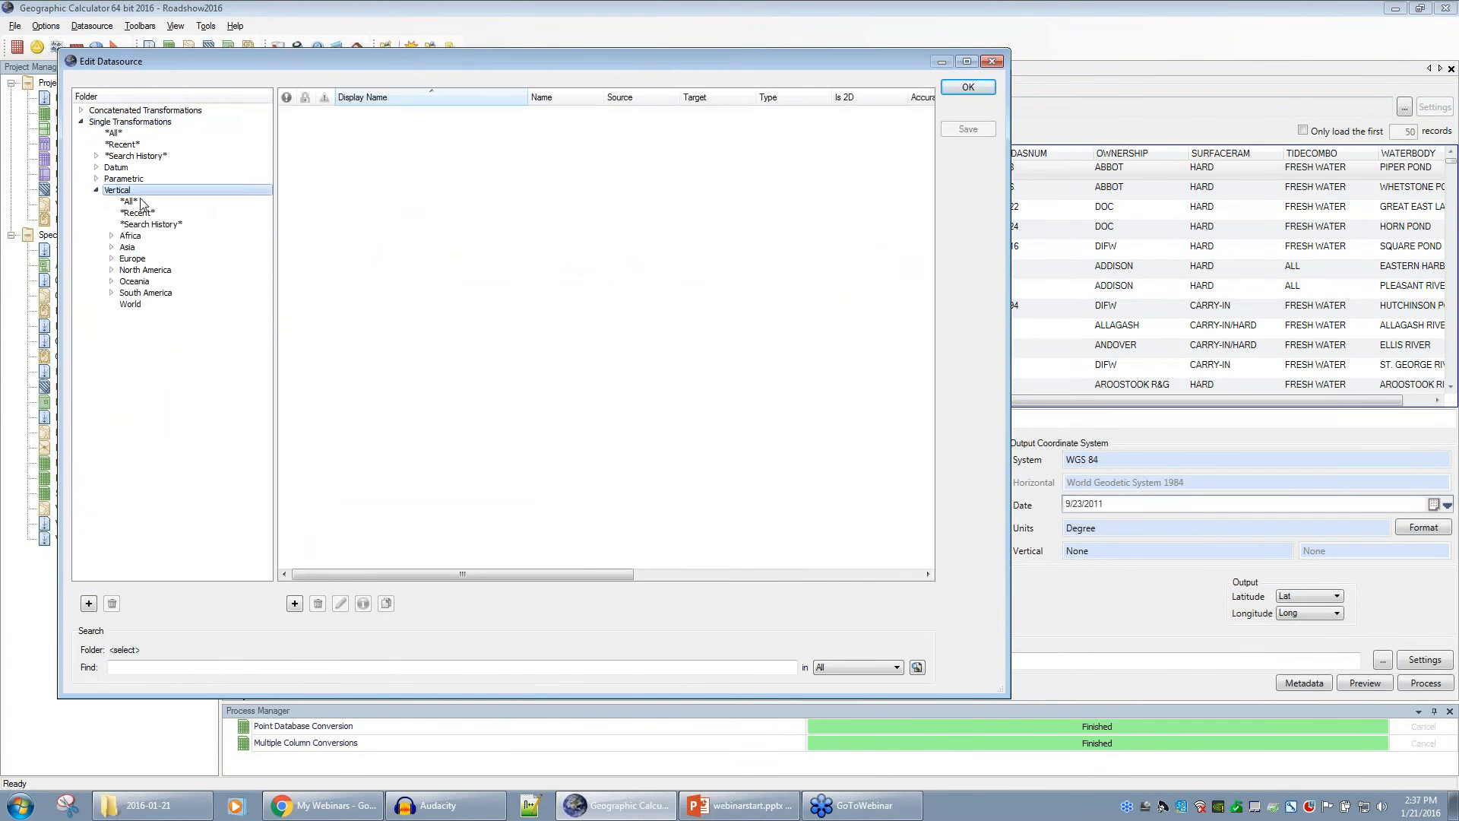
left_click(134, 305)
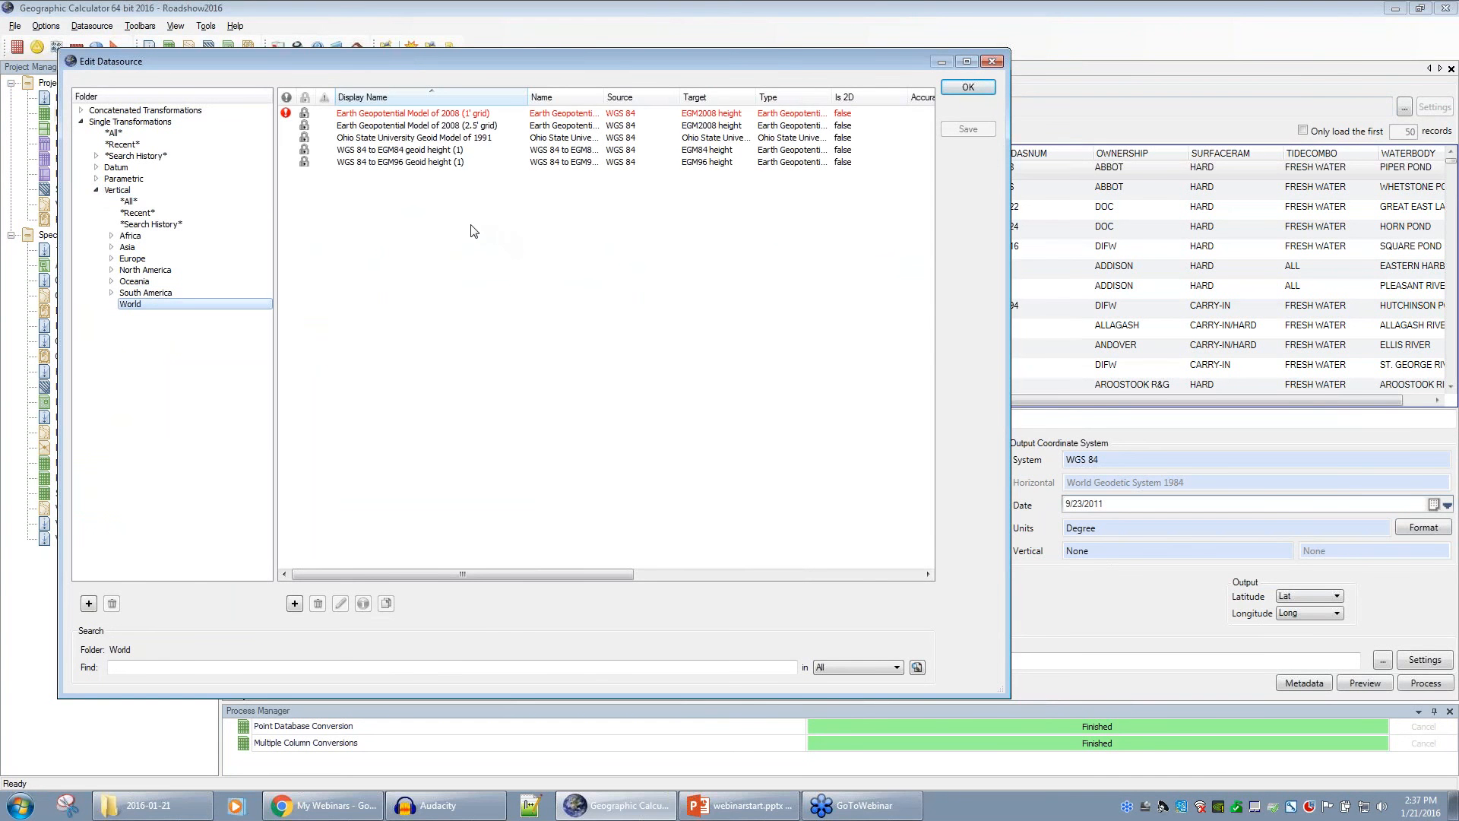
left_click(425, 164)
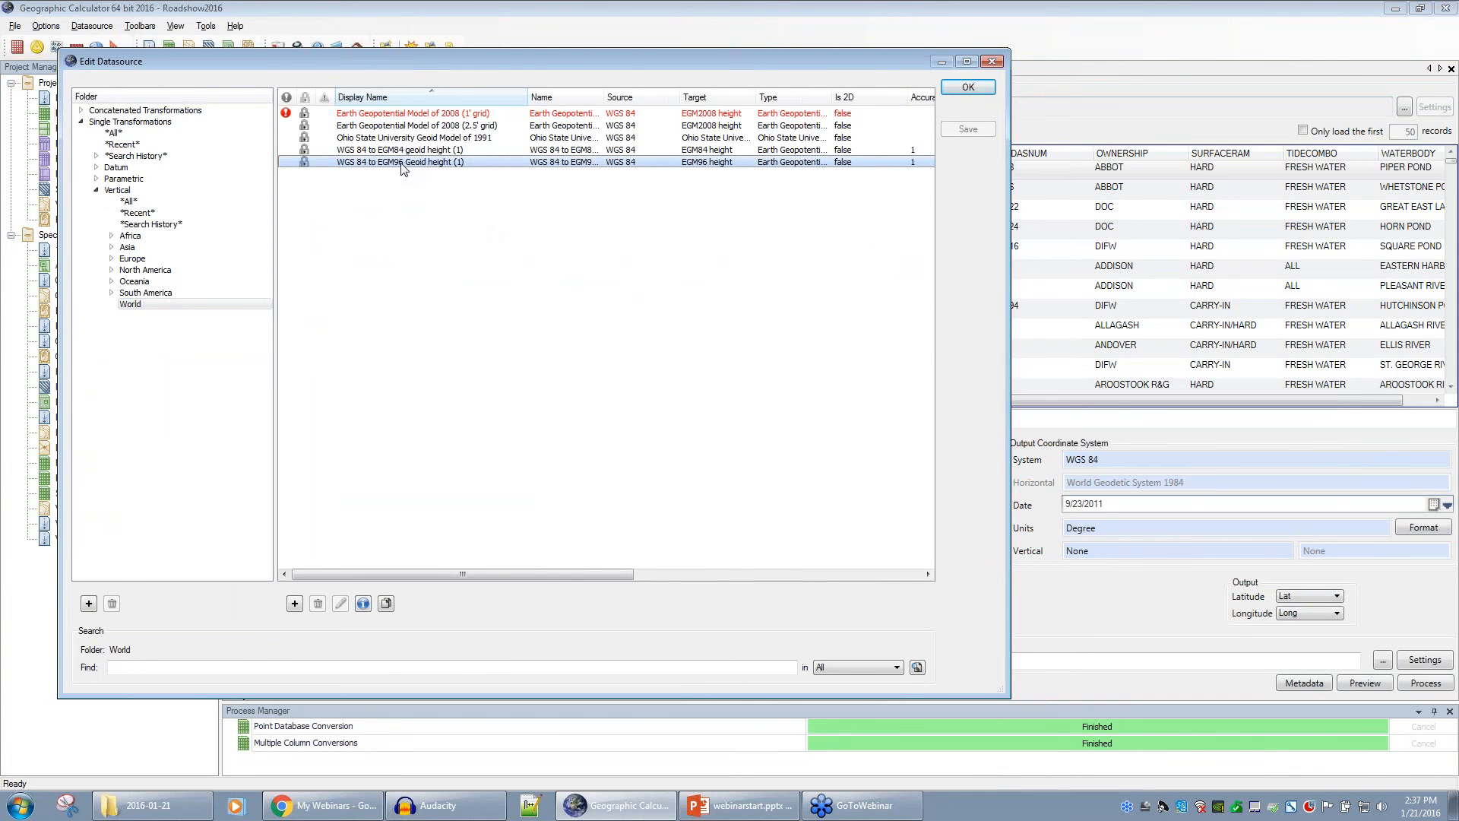
right_click(402, 167)
- Review the EGM96 geoid transformation using WW15MGH.GAC, then close it and the definitions window
left_click(454, 156)
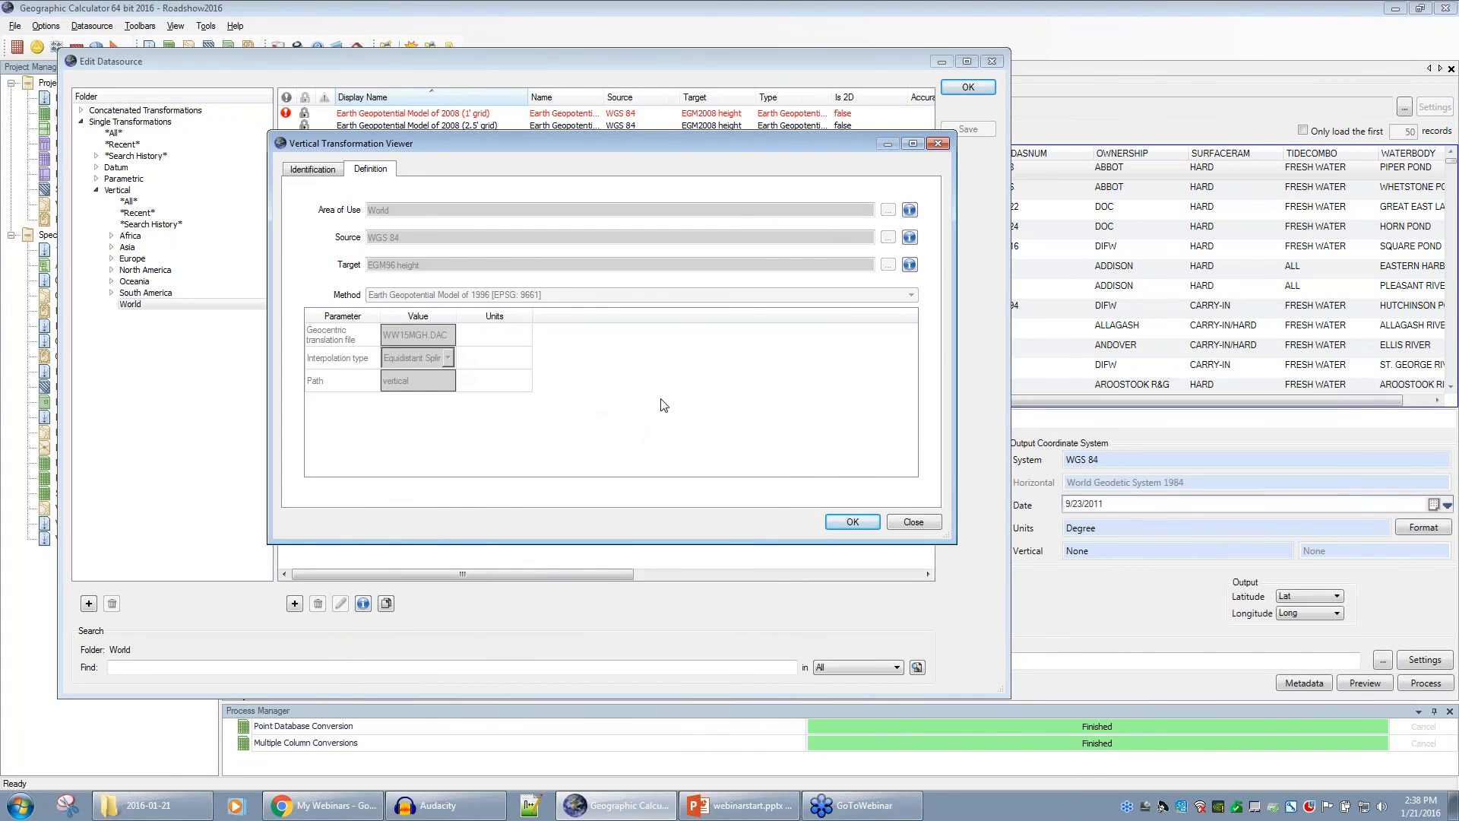
left_click(938, 144)
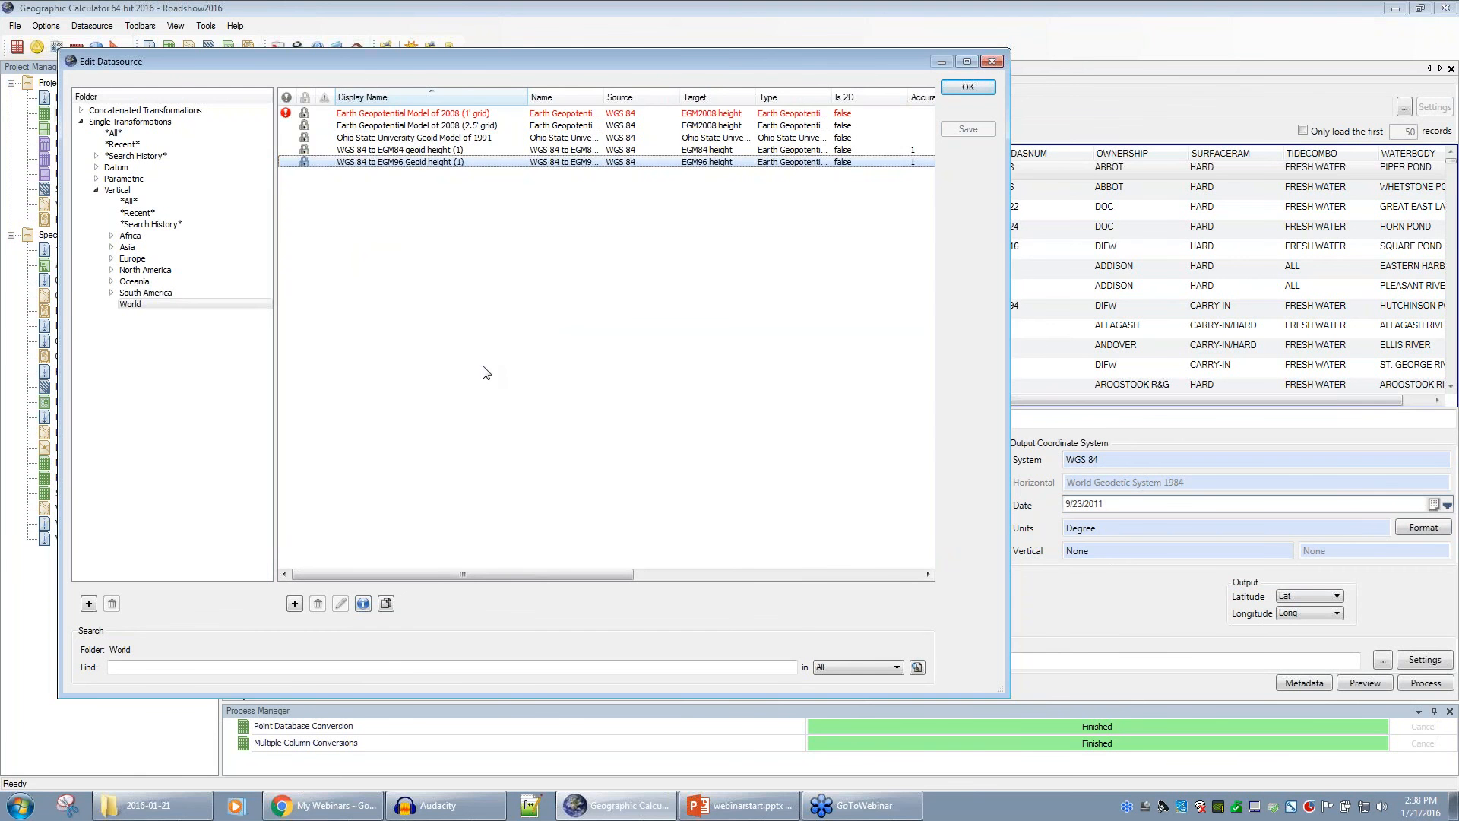
left_click(991, 61)
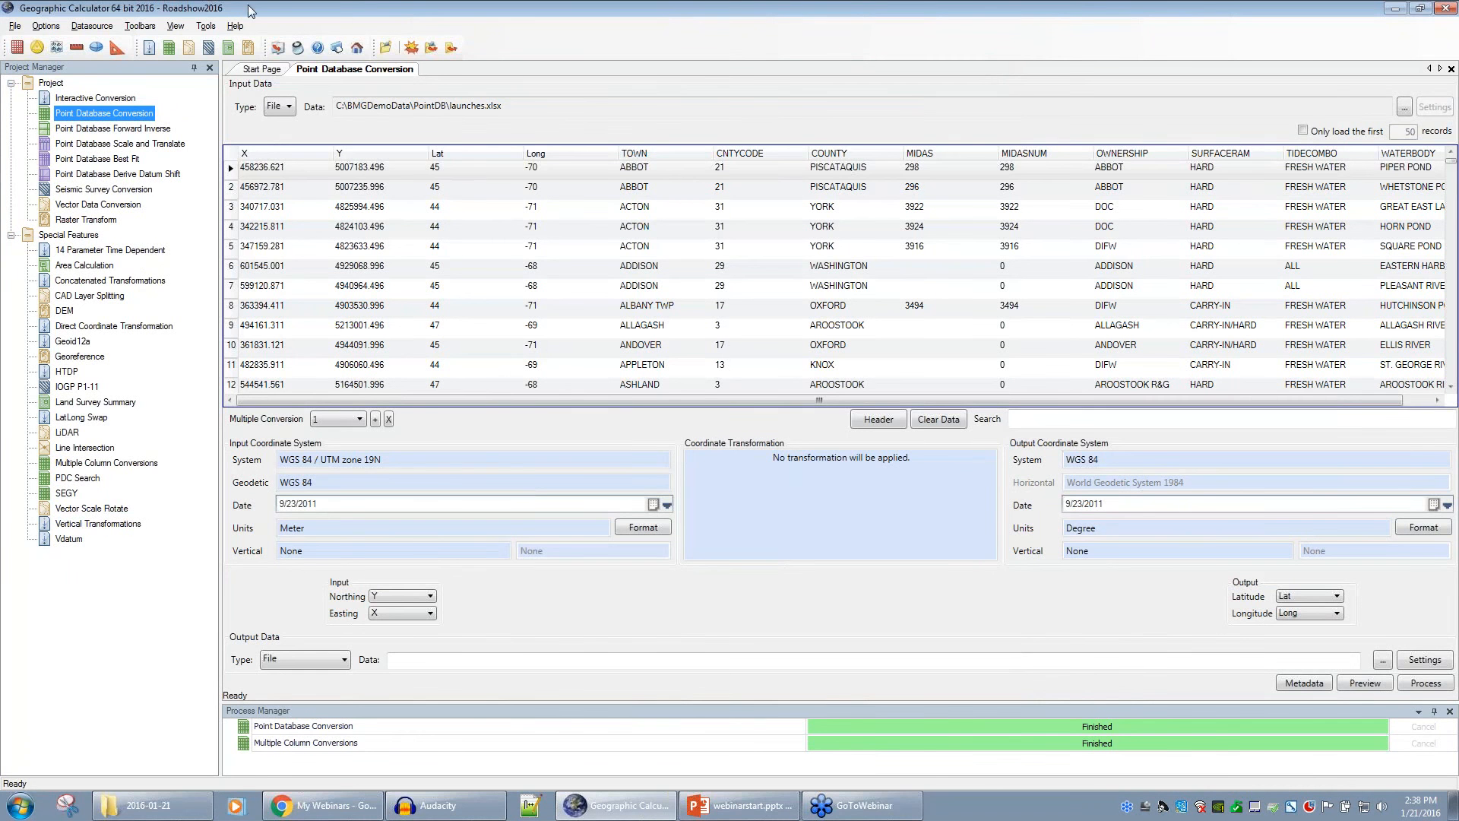
- Add a new datum transformation under Single Transformations > Datum, defaulting to Geocentric Translation, World area
left_click(106, 27)
left_click(164, 112)
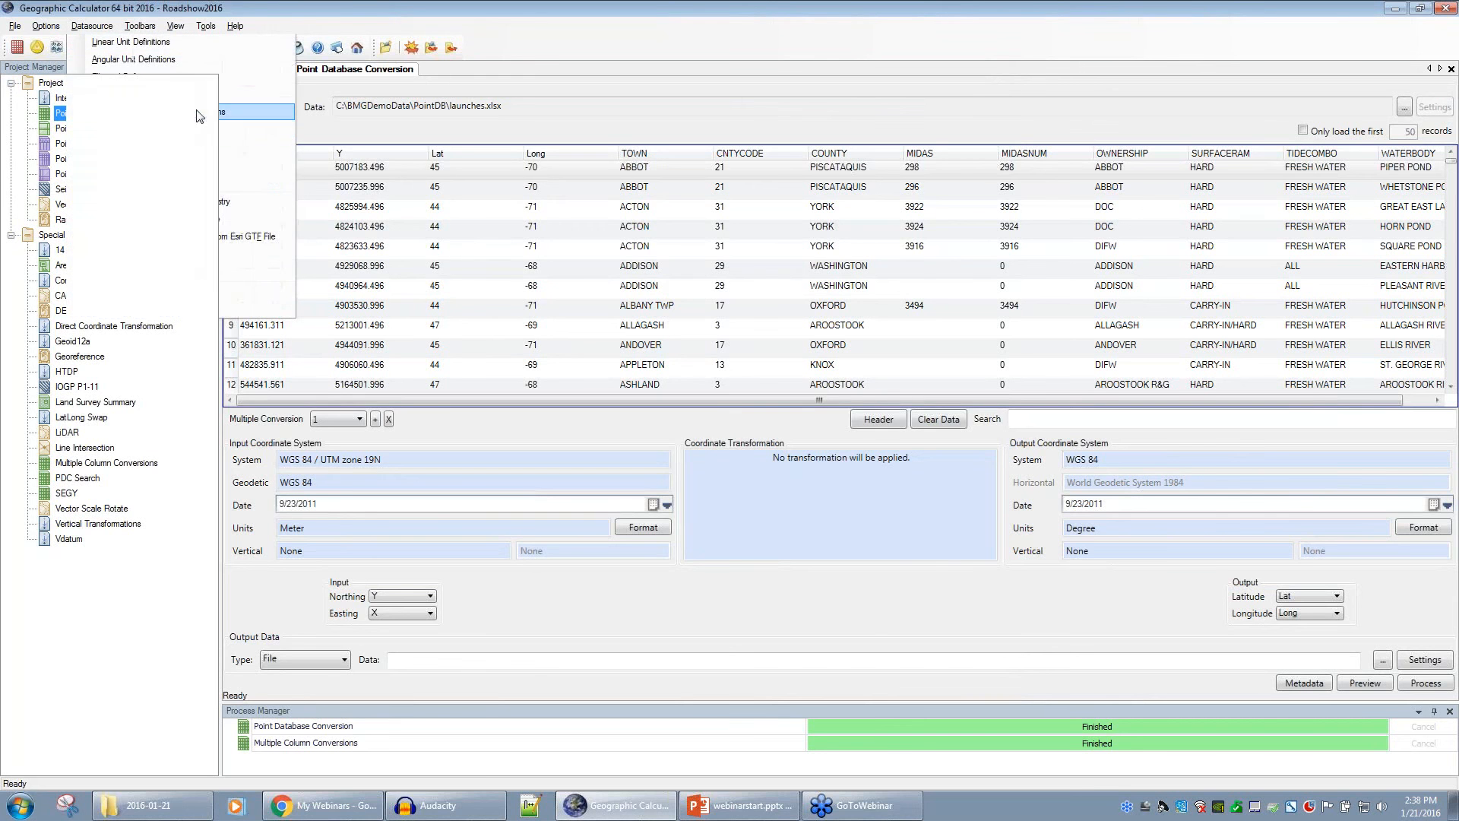
left_click(82, 123)
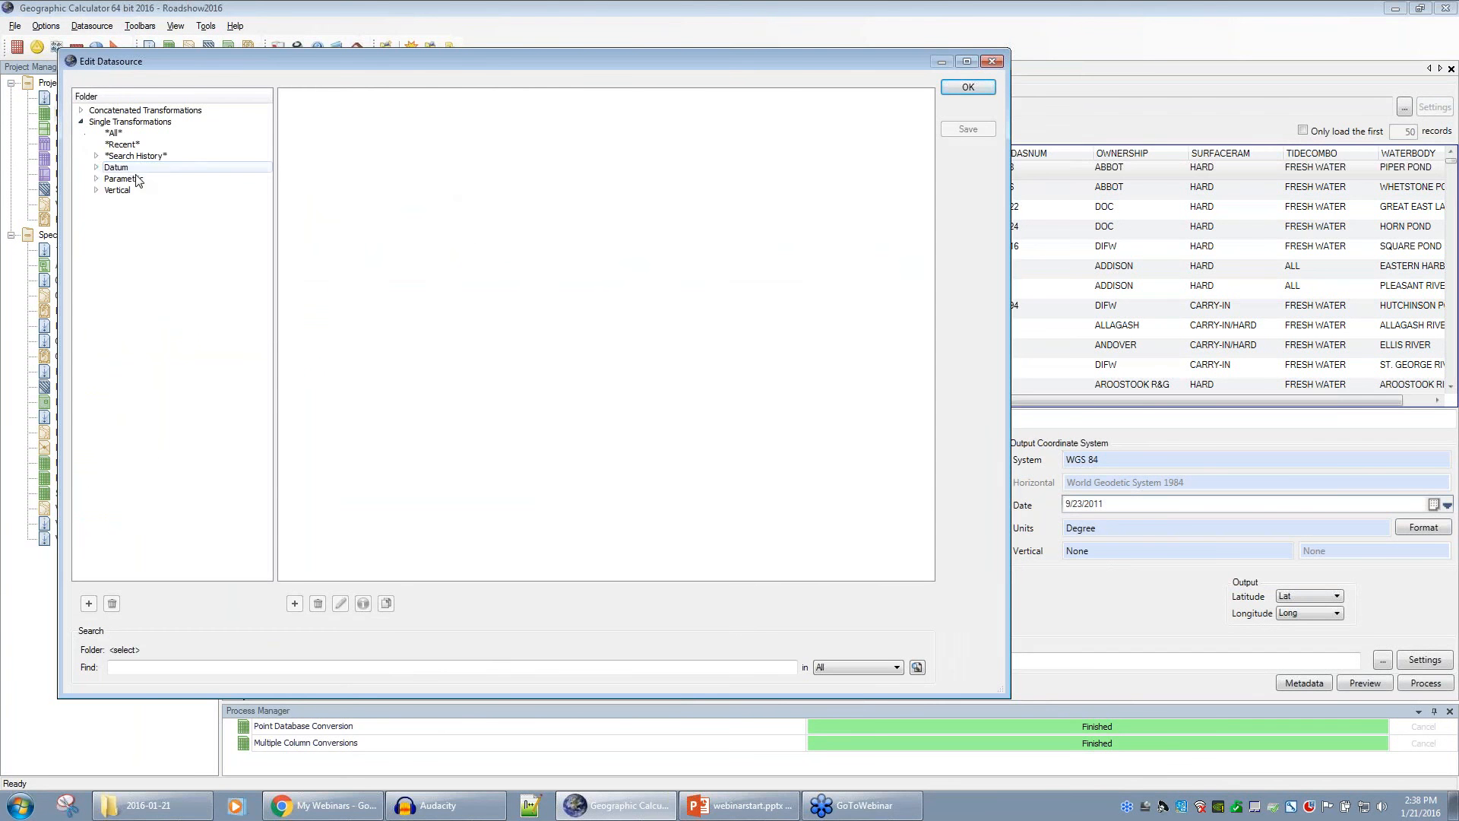
left_click(118, 167)
left_click(96, 167)
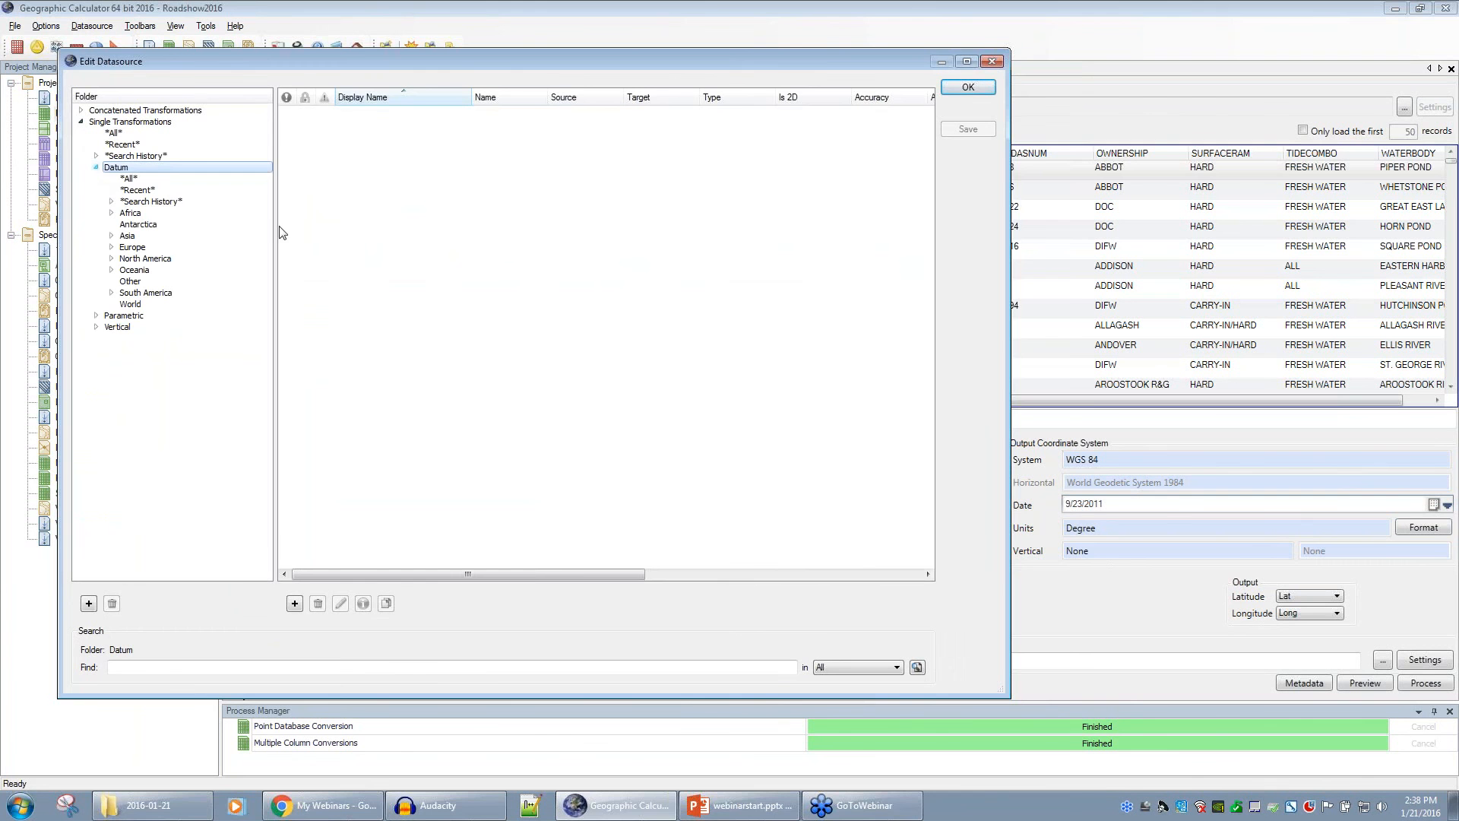
left_click(294, 603)
- Check the available transformation methods, then discard the new datum transformation and close the definitions window
left_click(370, 169)
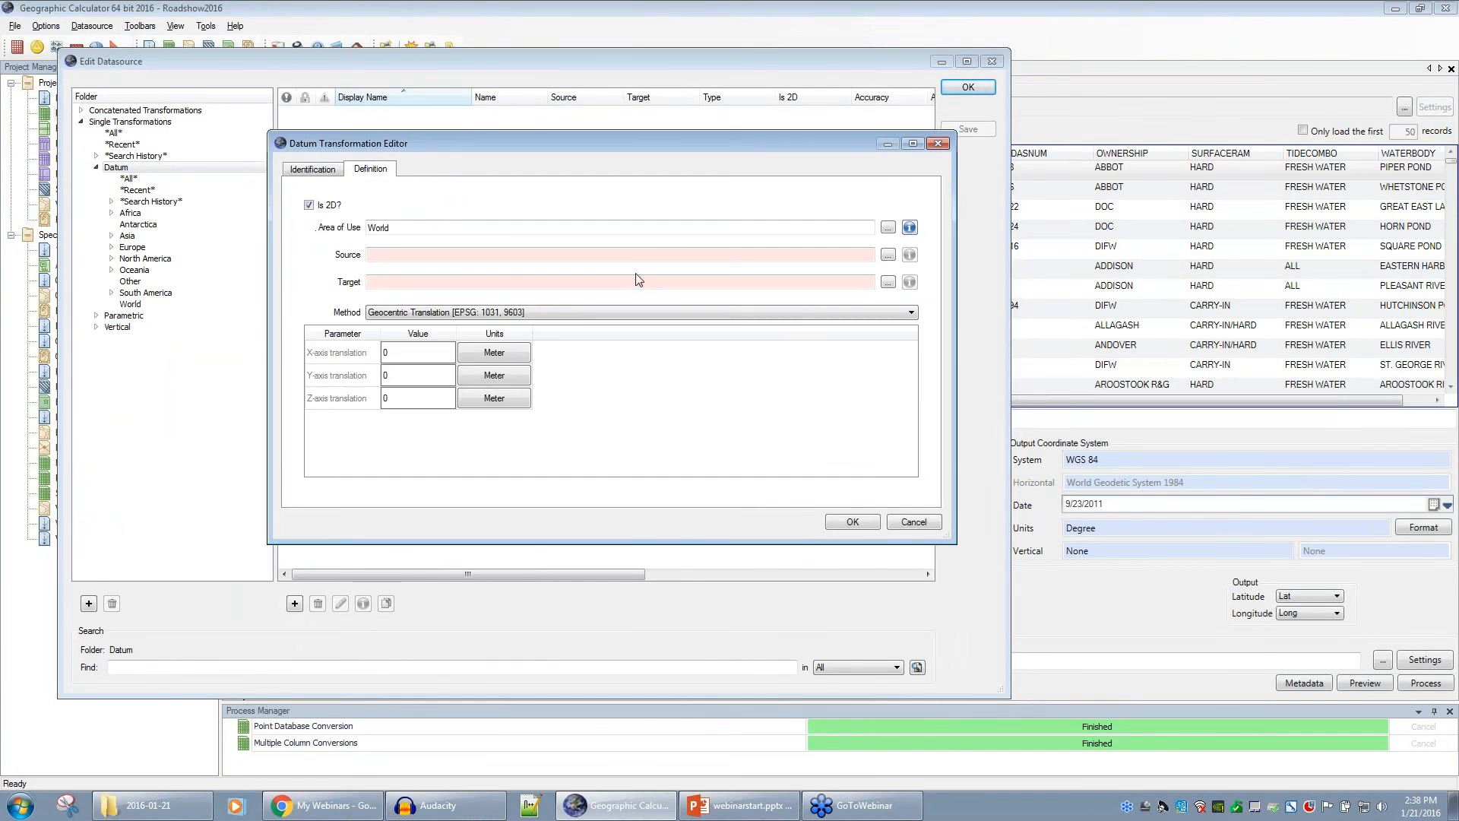
left_click(910, 313)
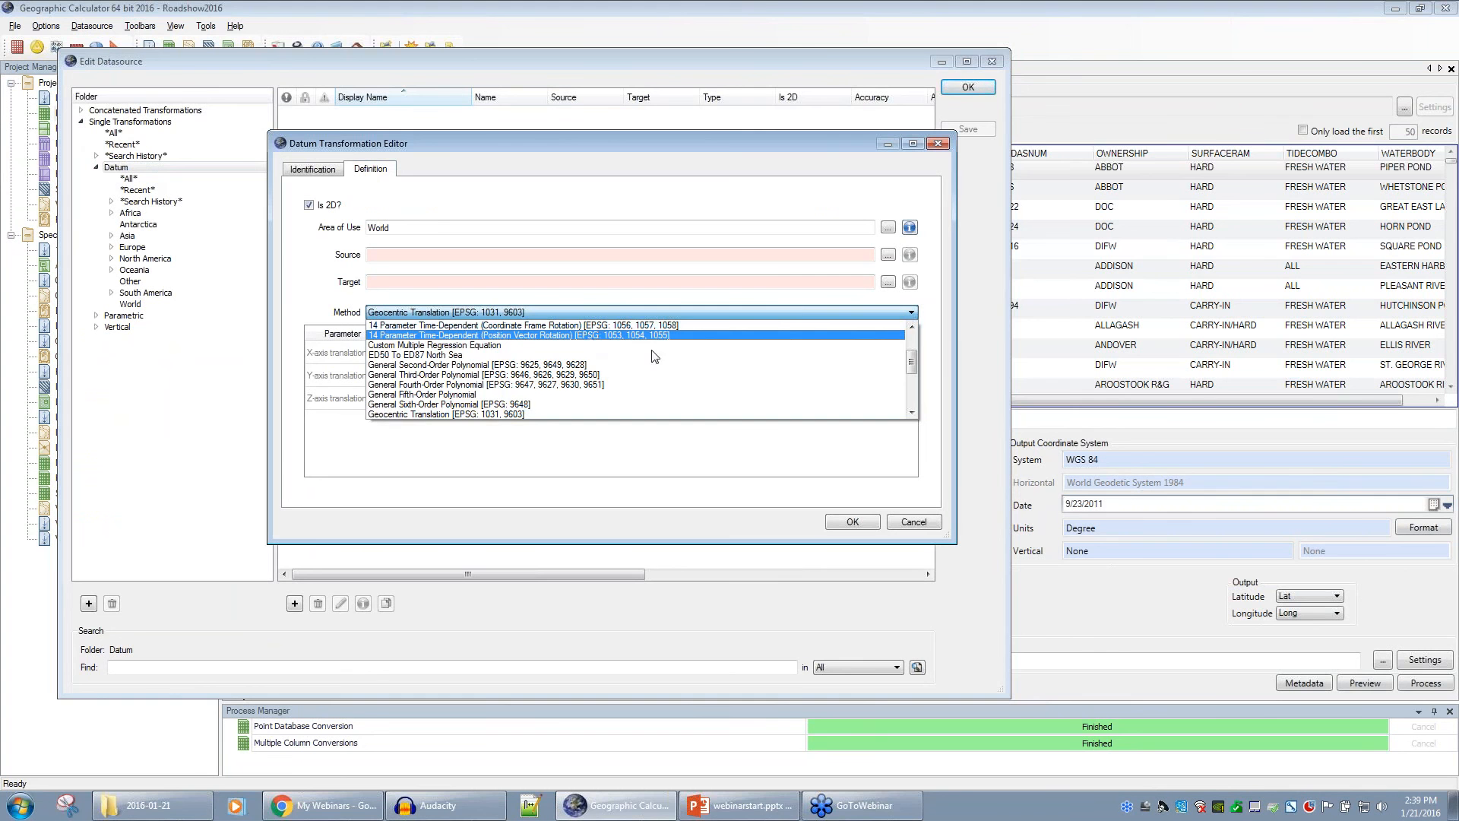
left_click(932, 366)
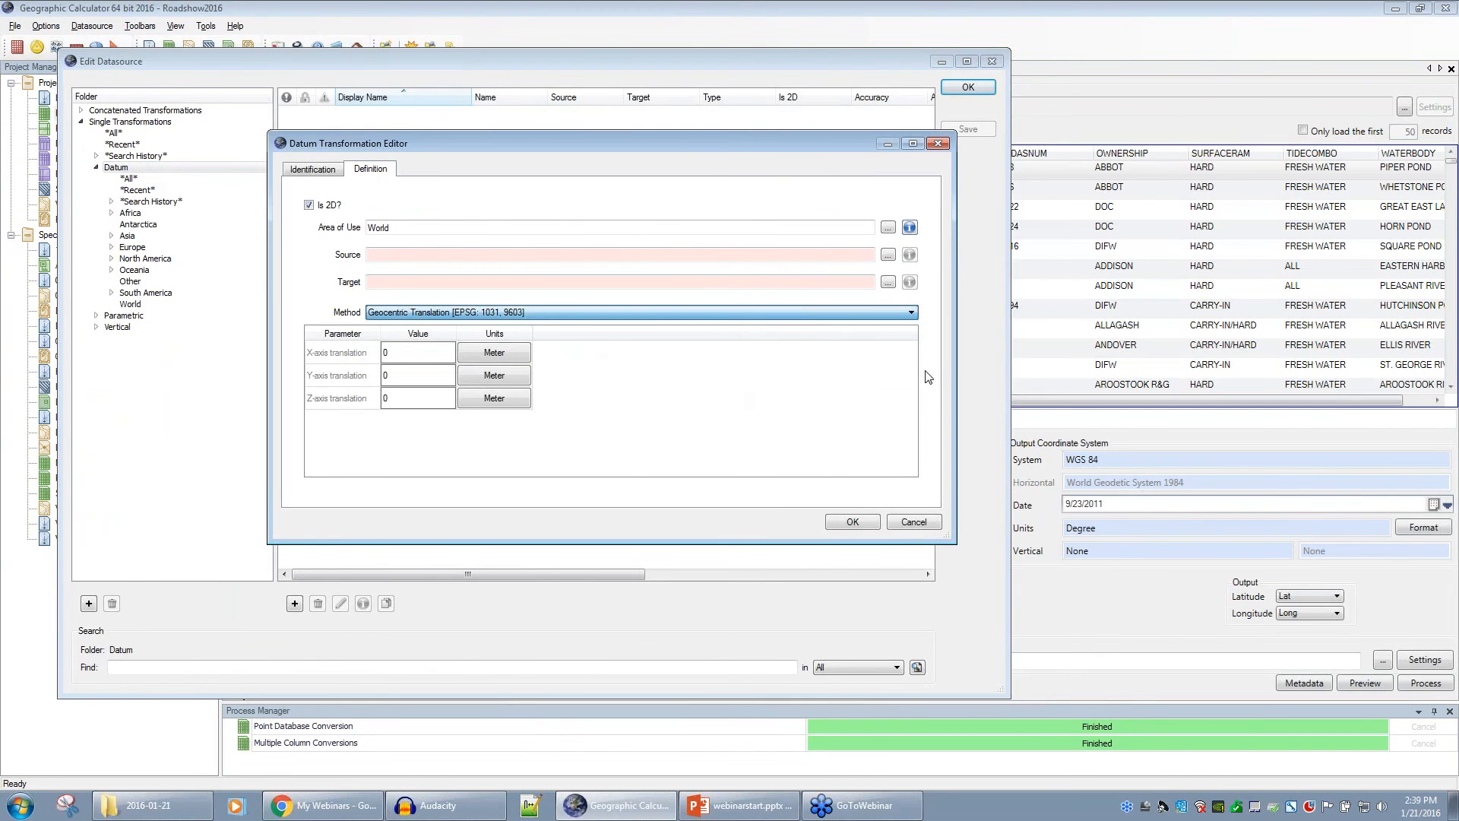
left_click(938, 143)
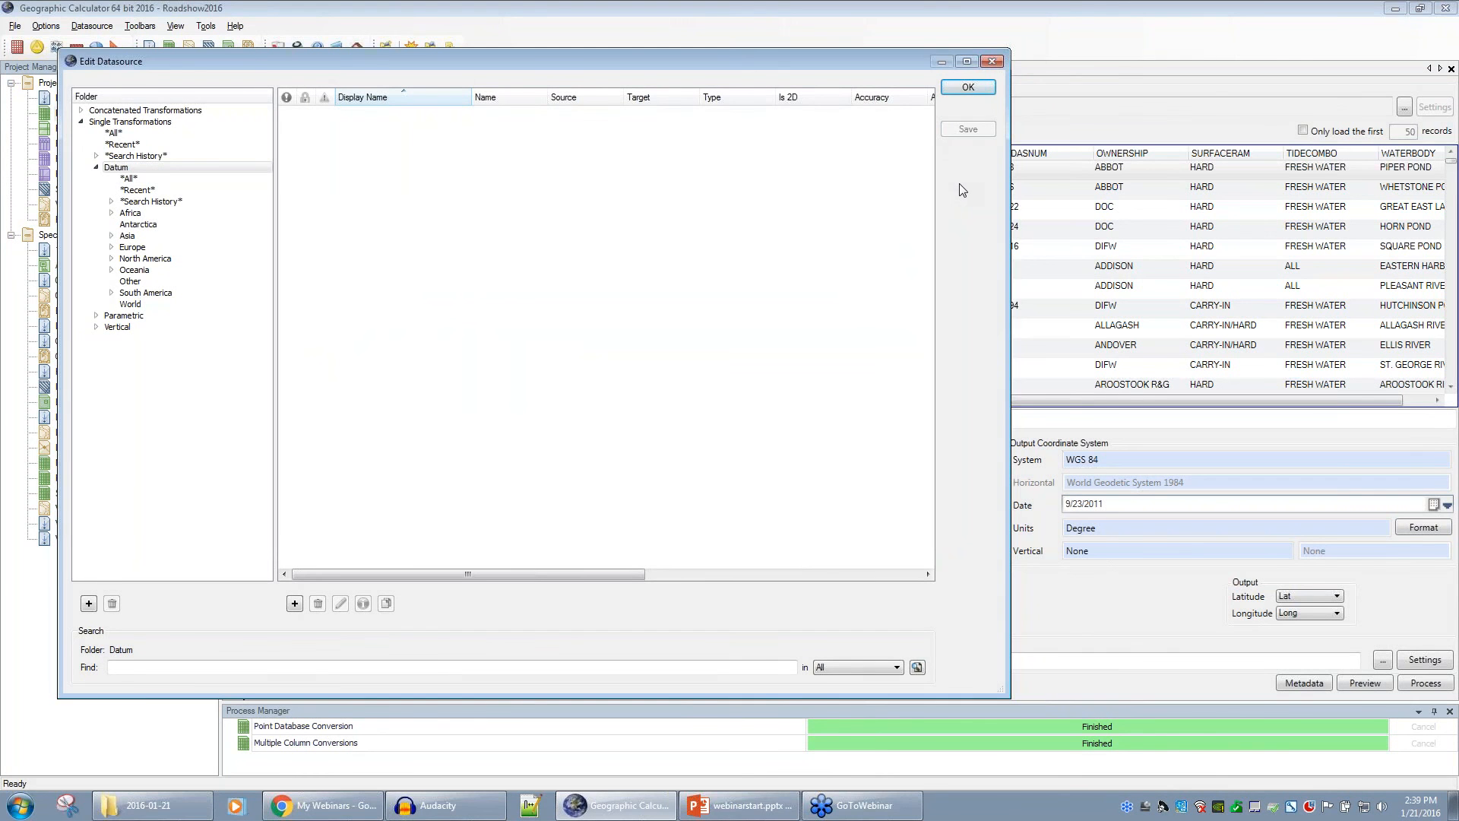
left_click(992, 62)
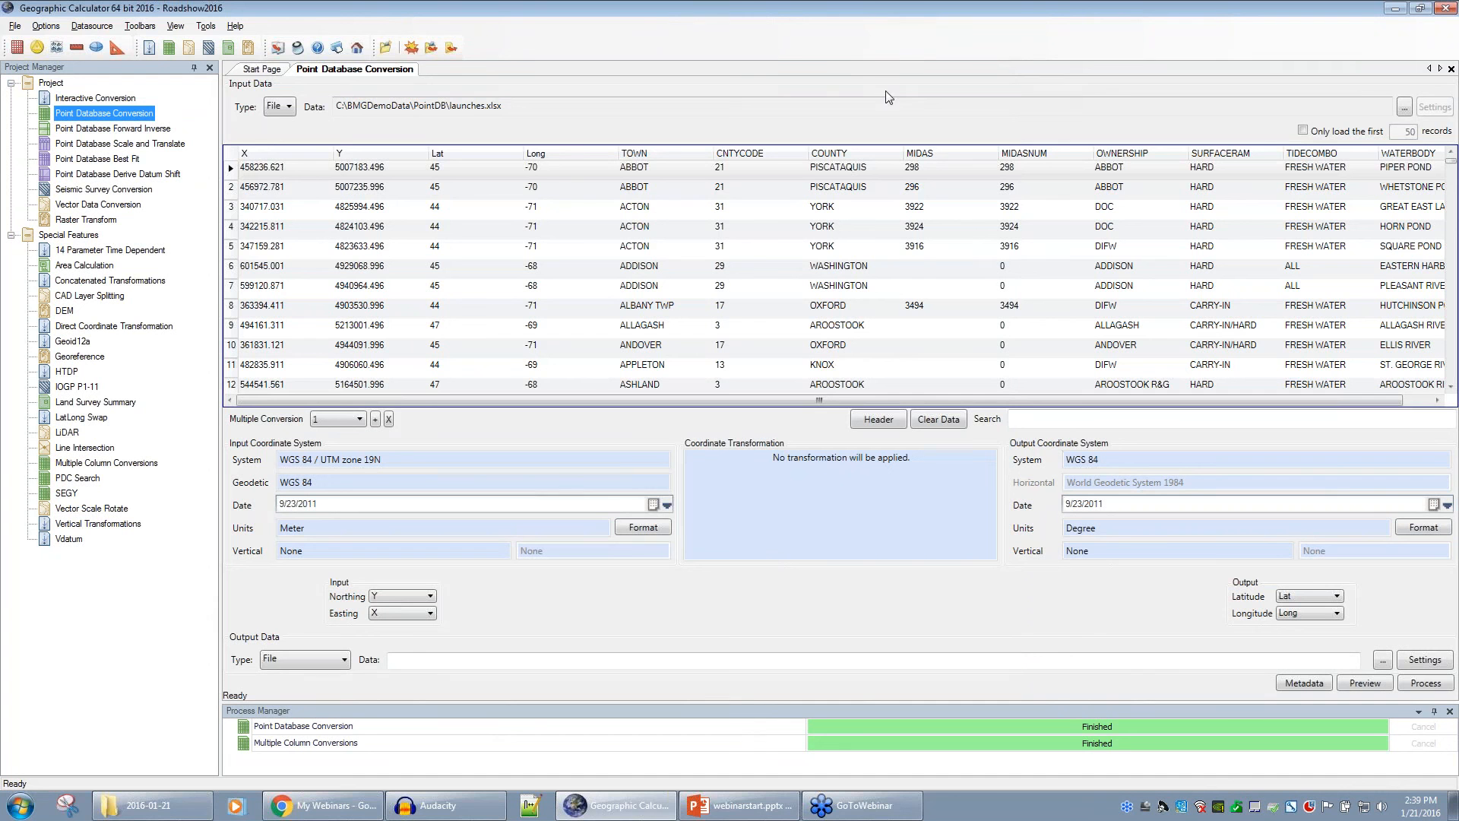
- In Preferences, enable Display Magnetic Declination and keep IGRF12 as the declination model
left_click(47, 27)
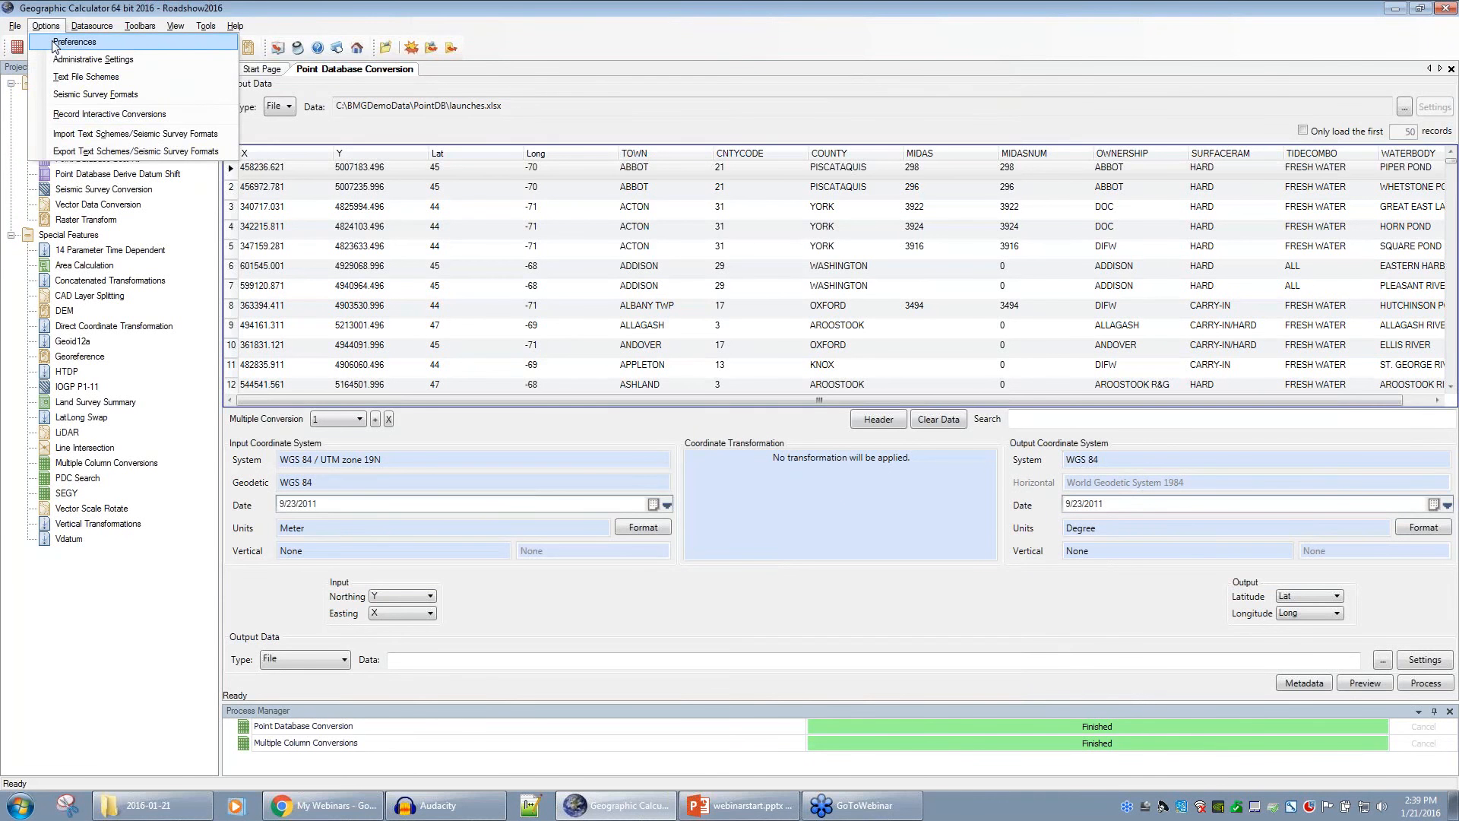
left_click(113, 44)
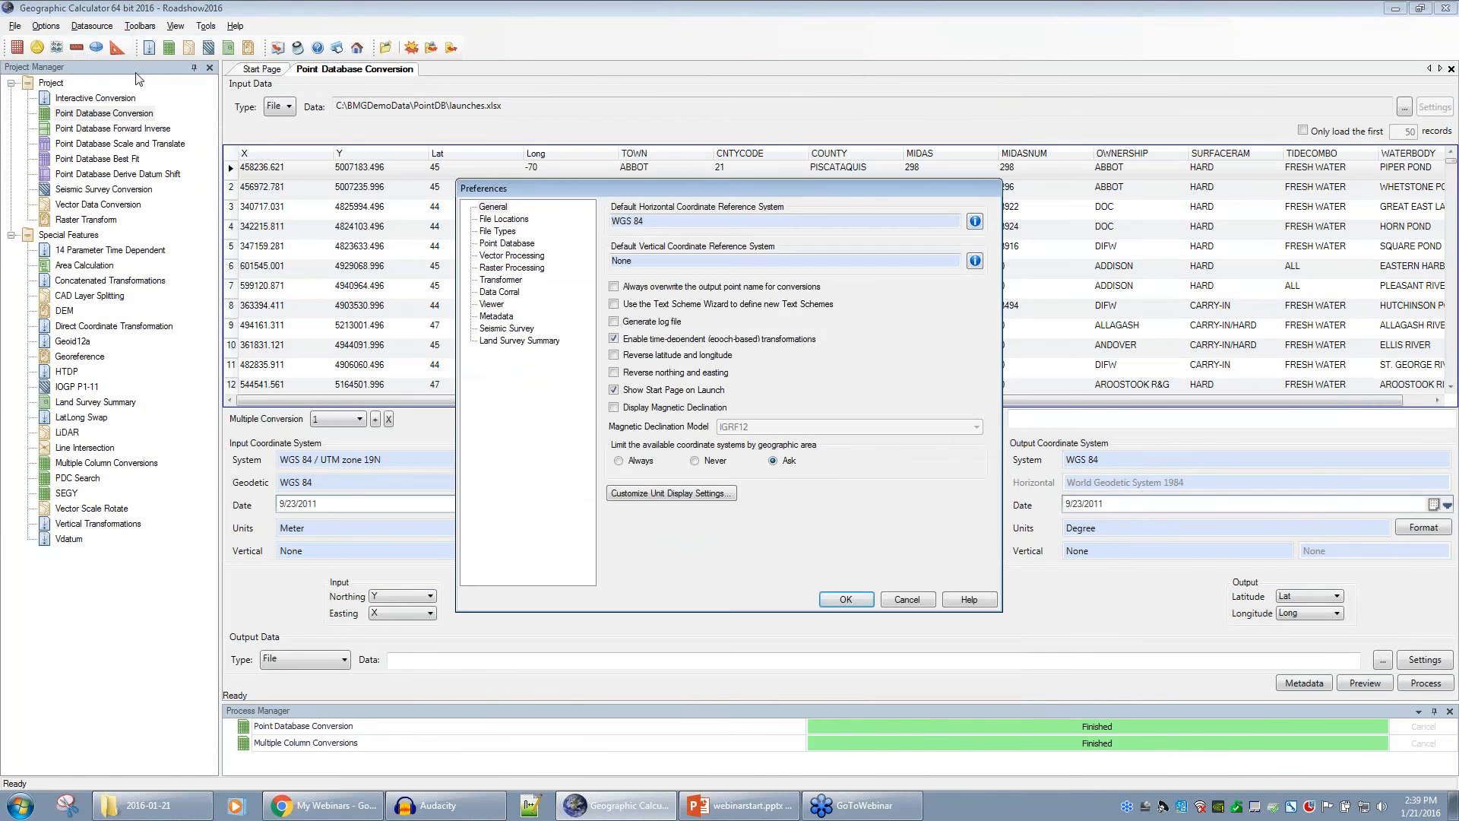
left_click(614, 409)
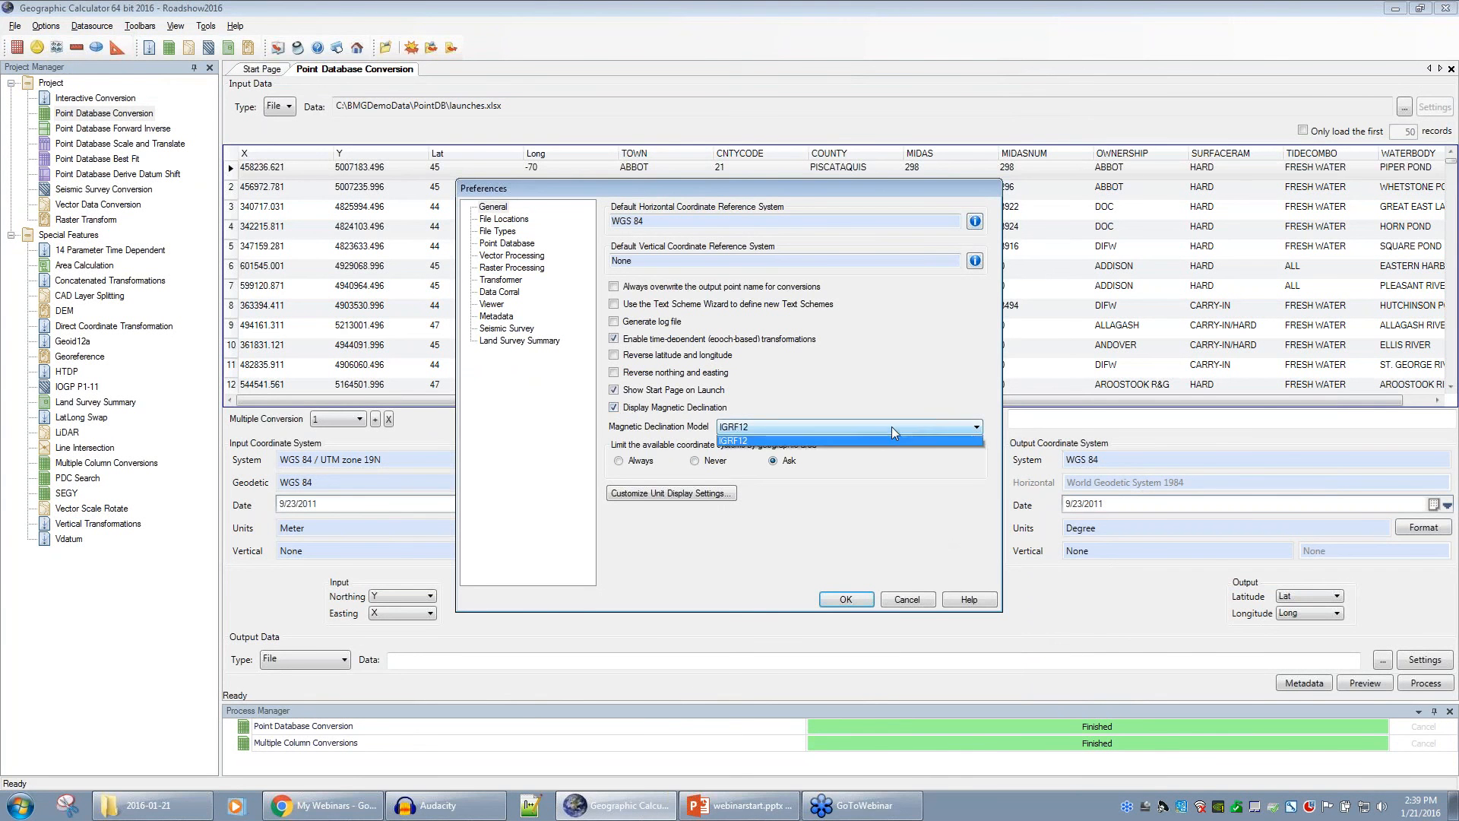
left_click(894, 427)
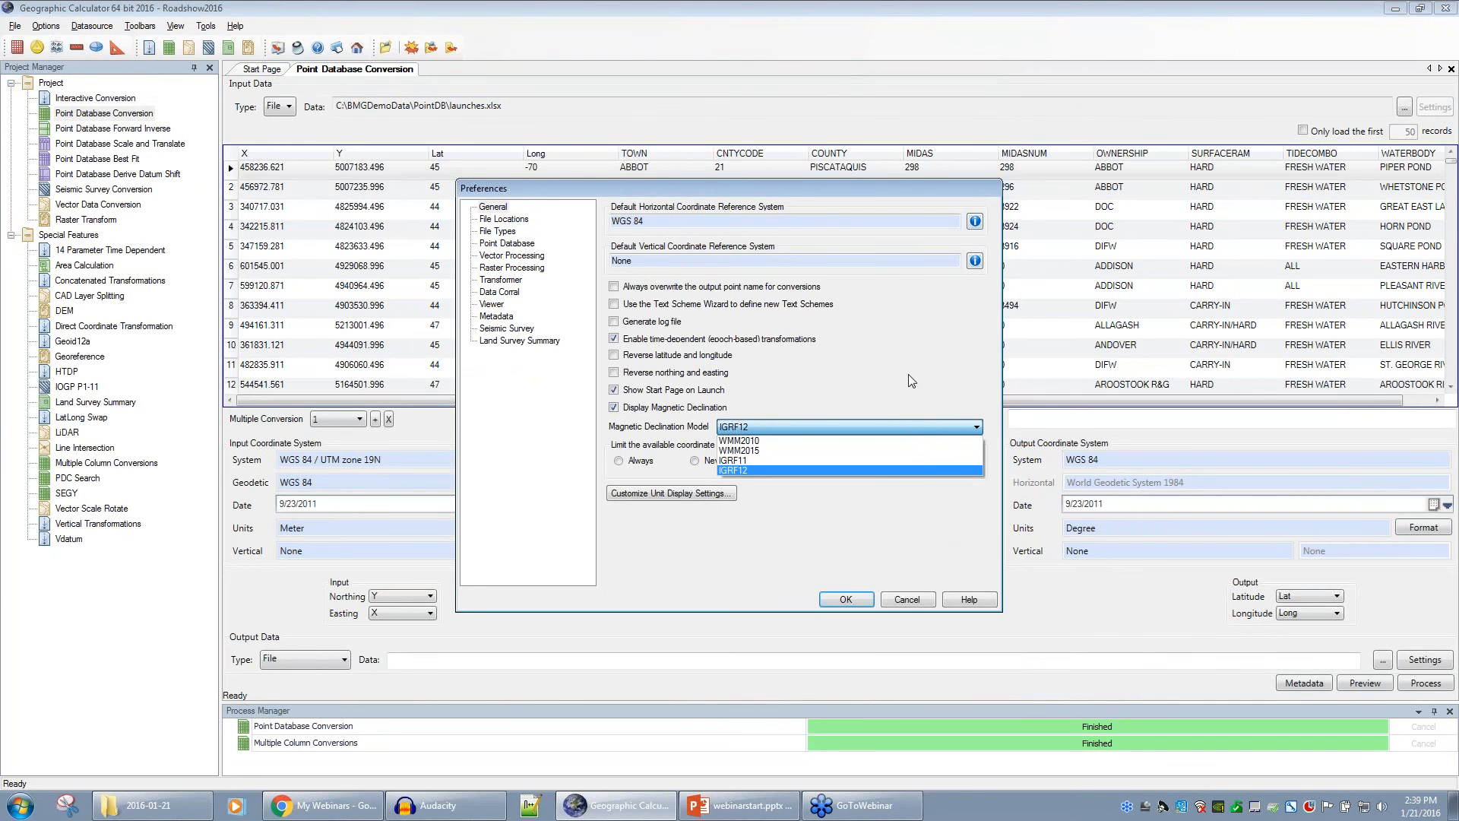
left_click(853, 398)
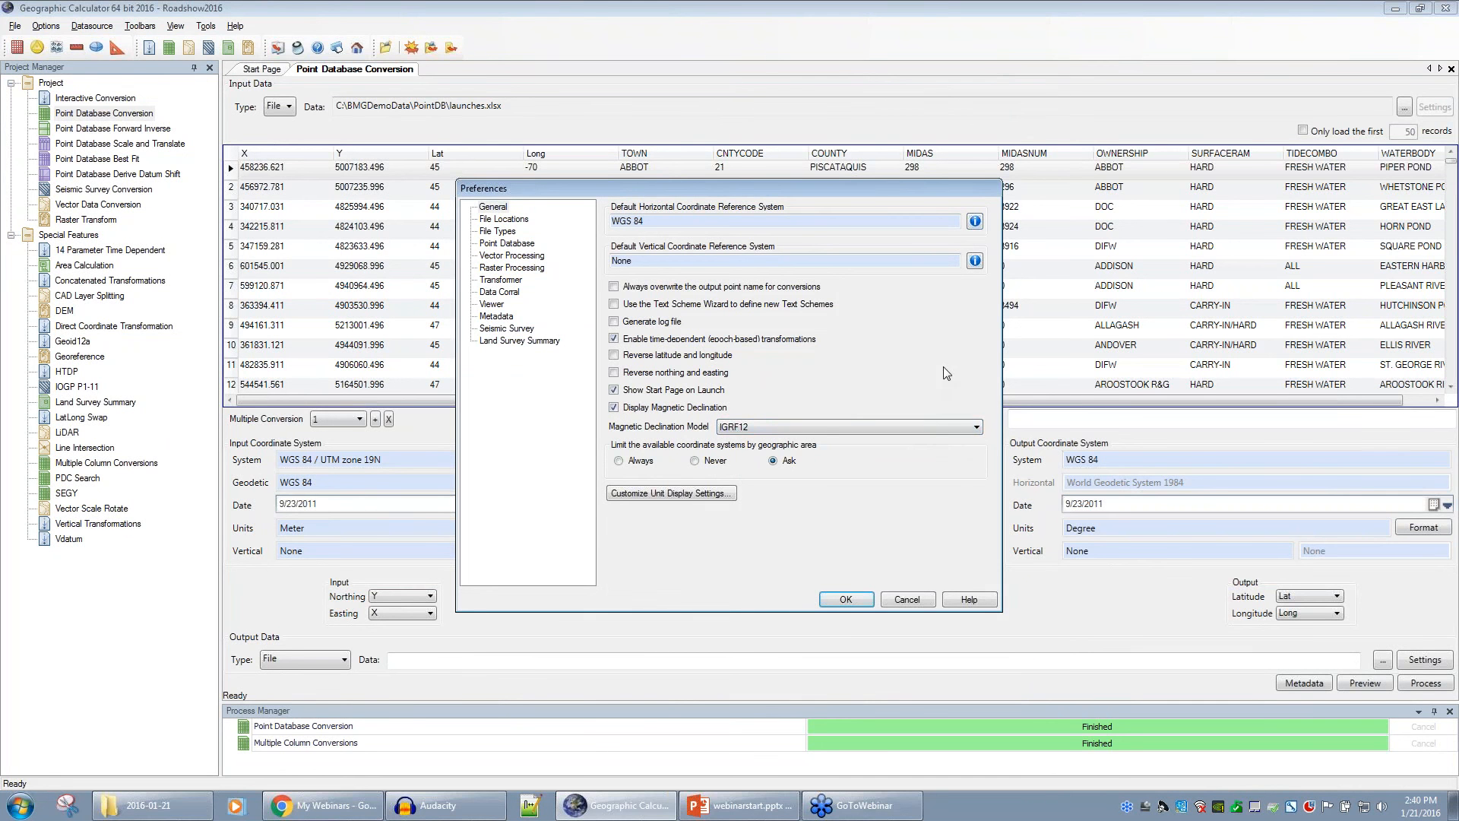
- Cancel the preferences and show the Interactive Conversion of NAD27 44°, -70° to NAD83 / UTM zone 19N
left_click(918, 600)
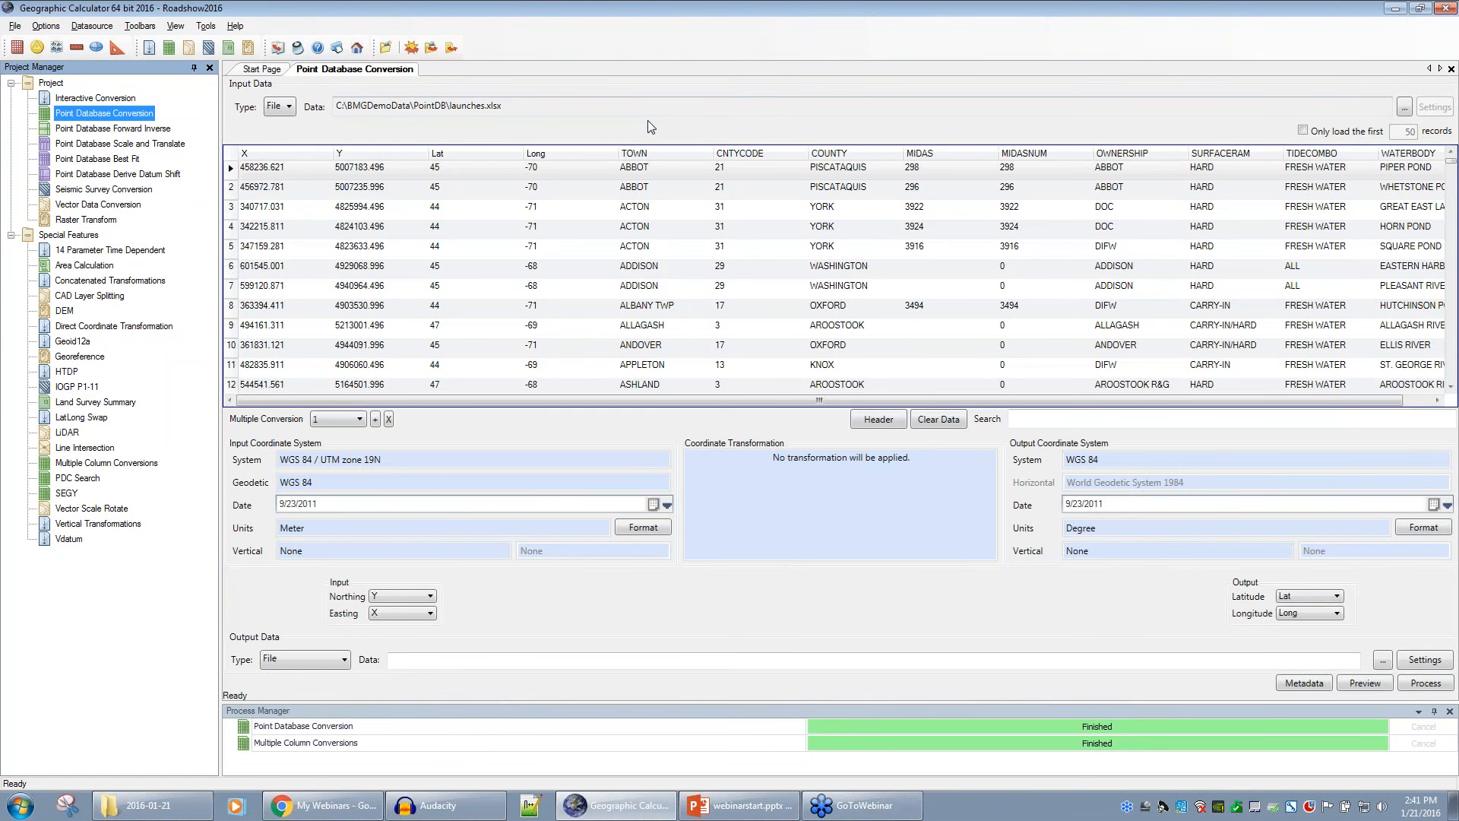
left_click(87, 99)
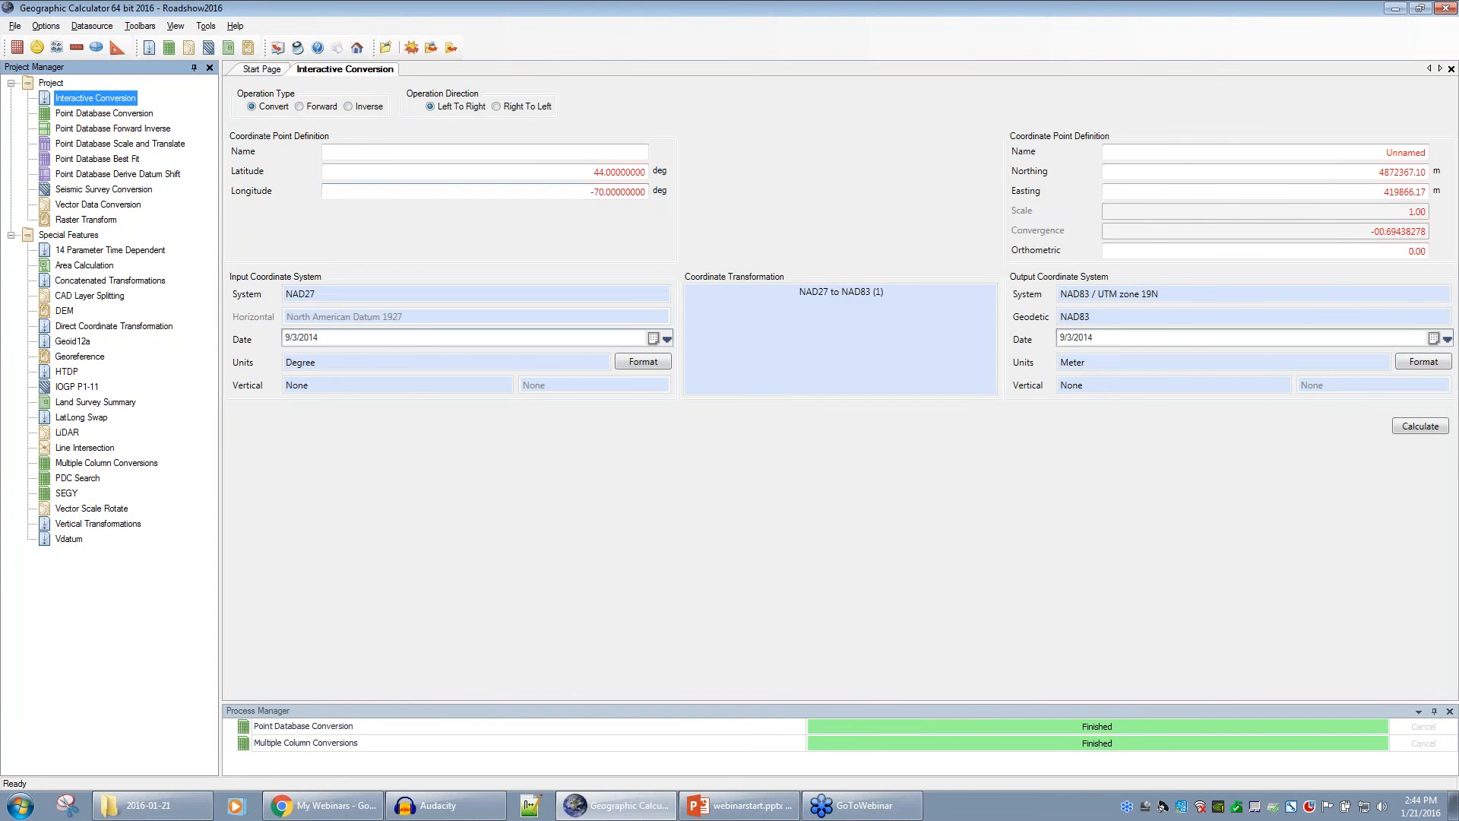
- Open the Seismic Survey Conversion job with SEG-P1.seg converting WGS 84 to WGS 84 / UTM zone 38N
left_click(55, 190)
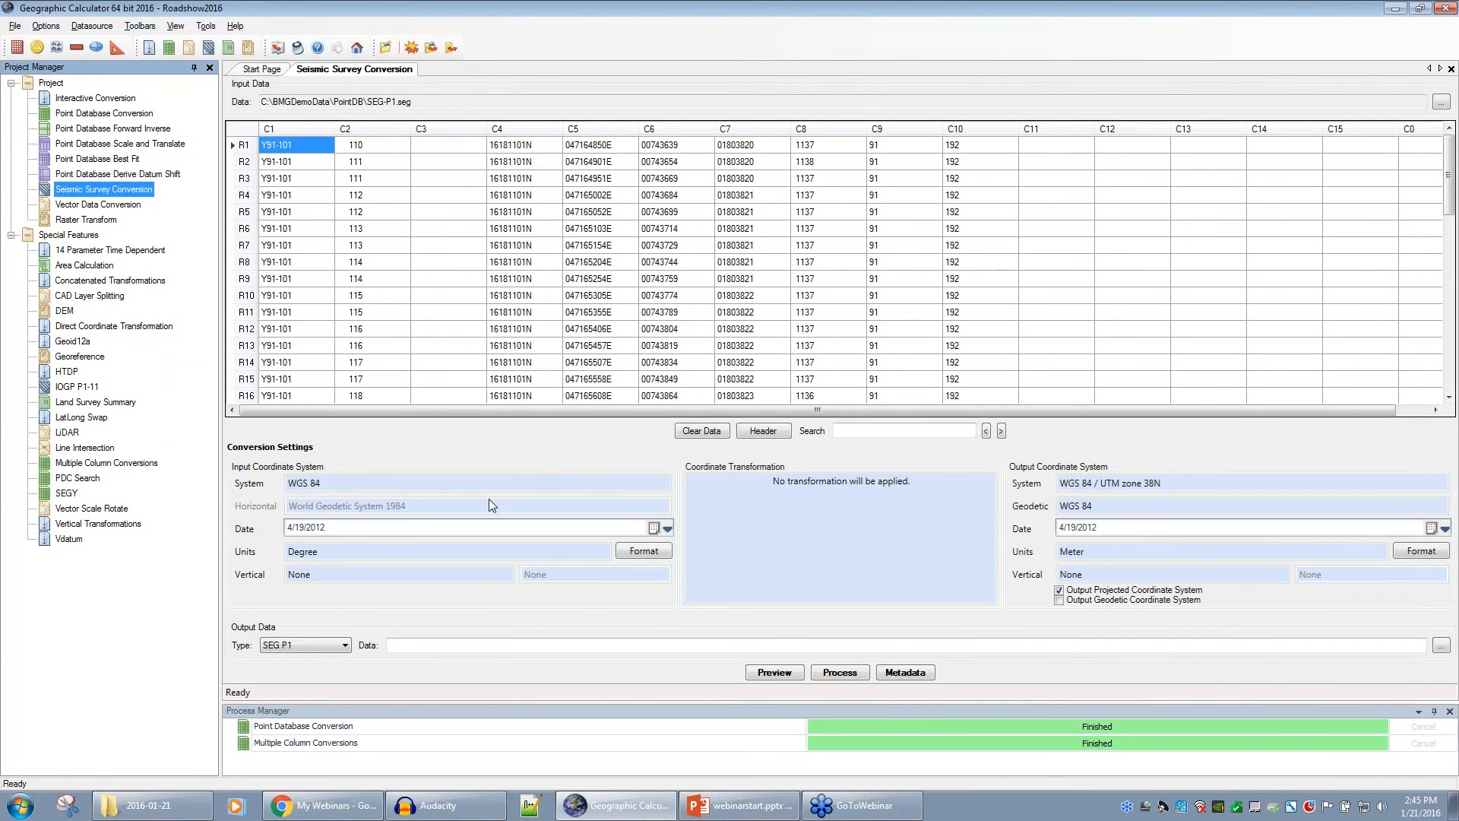
left_click(524, 478)
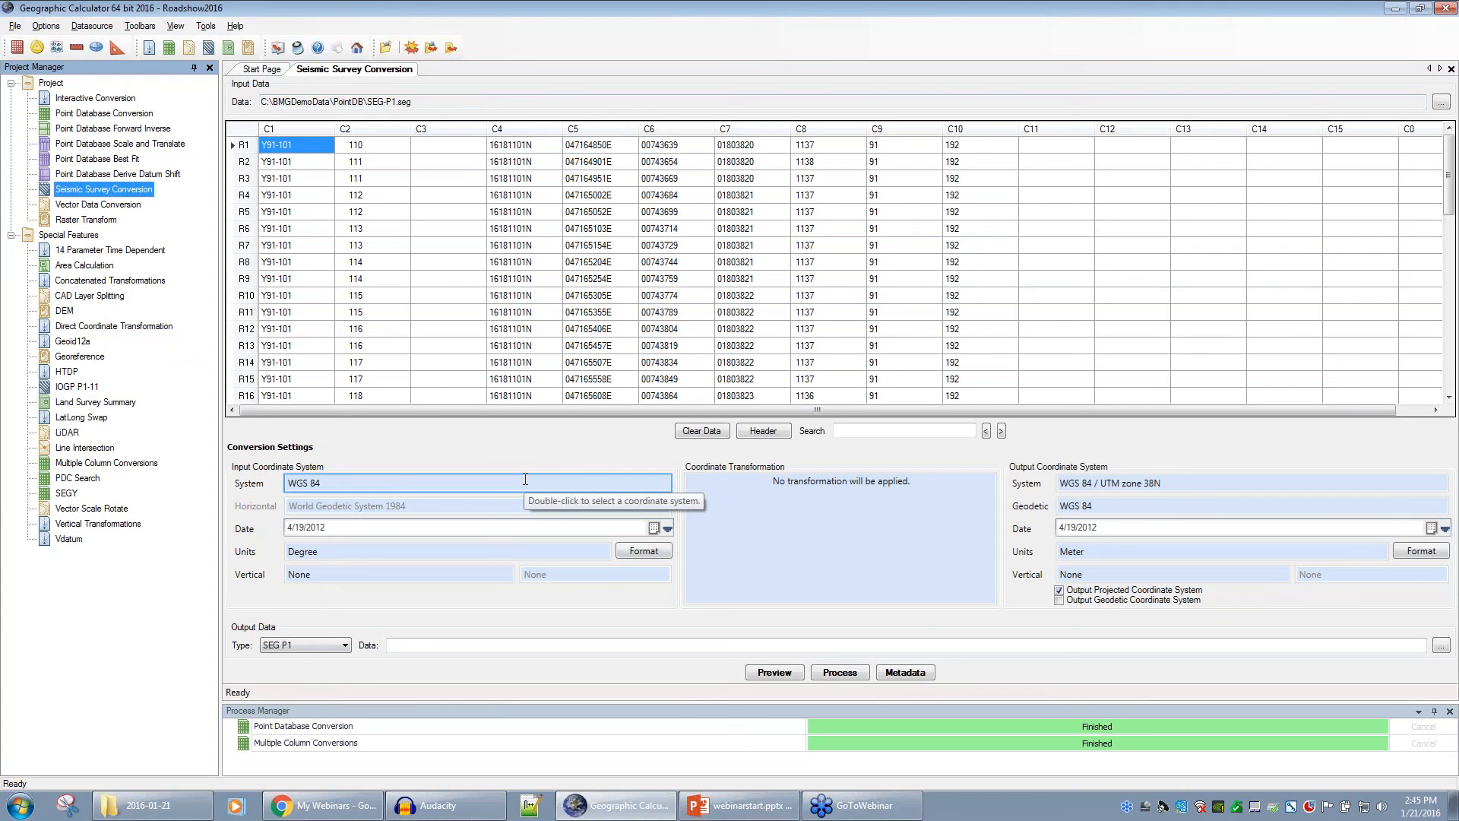
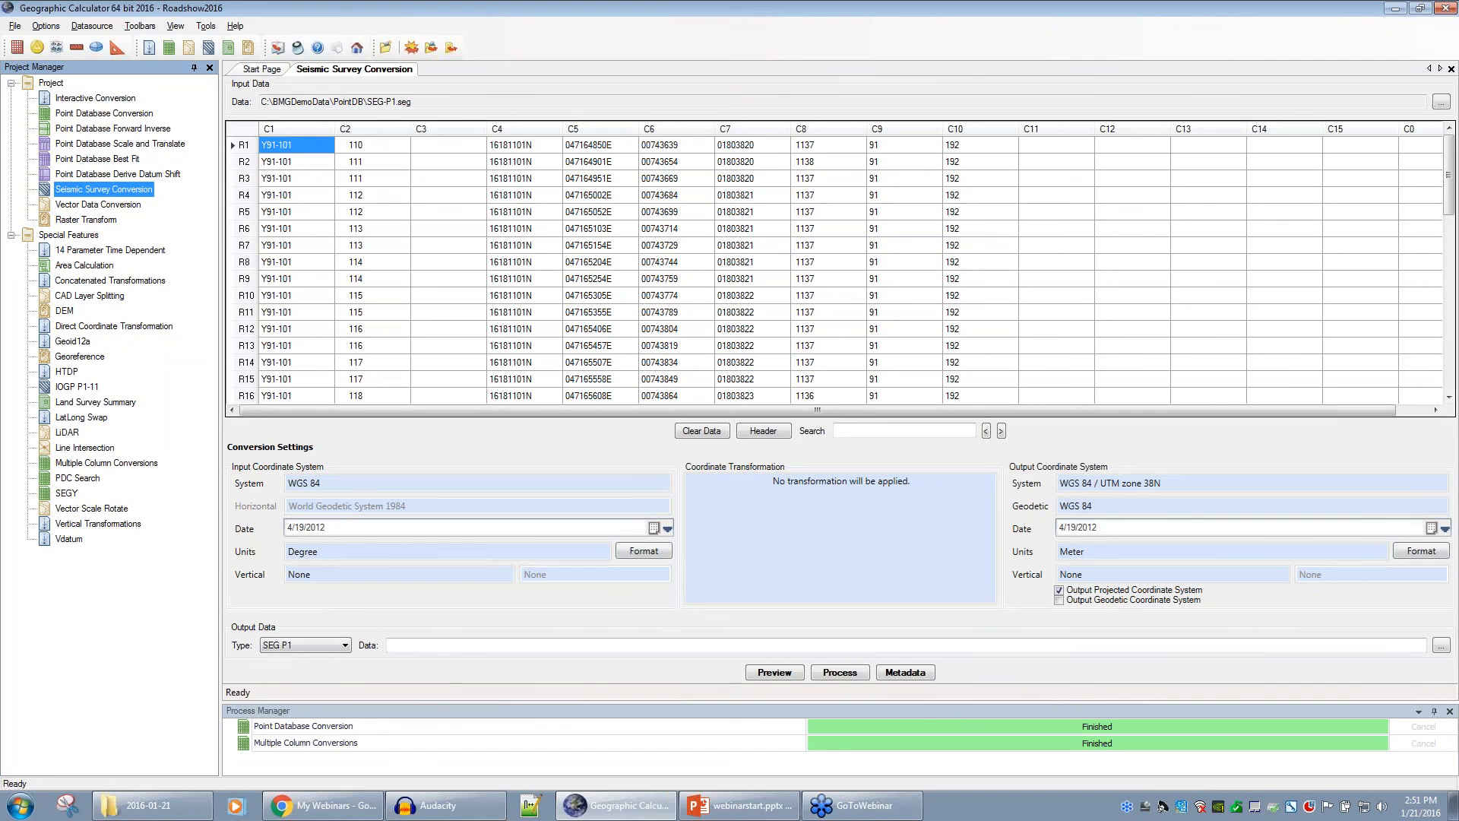
- Switch to PowerPoint and present the closing Thanks! slide full screen
key("alt+Tab")
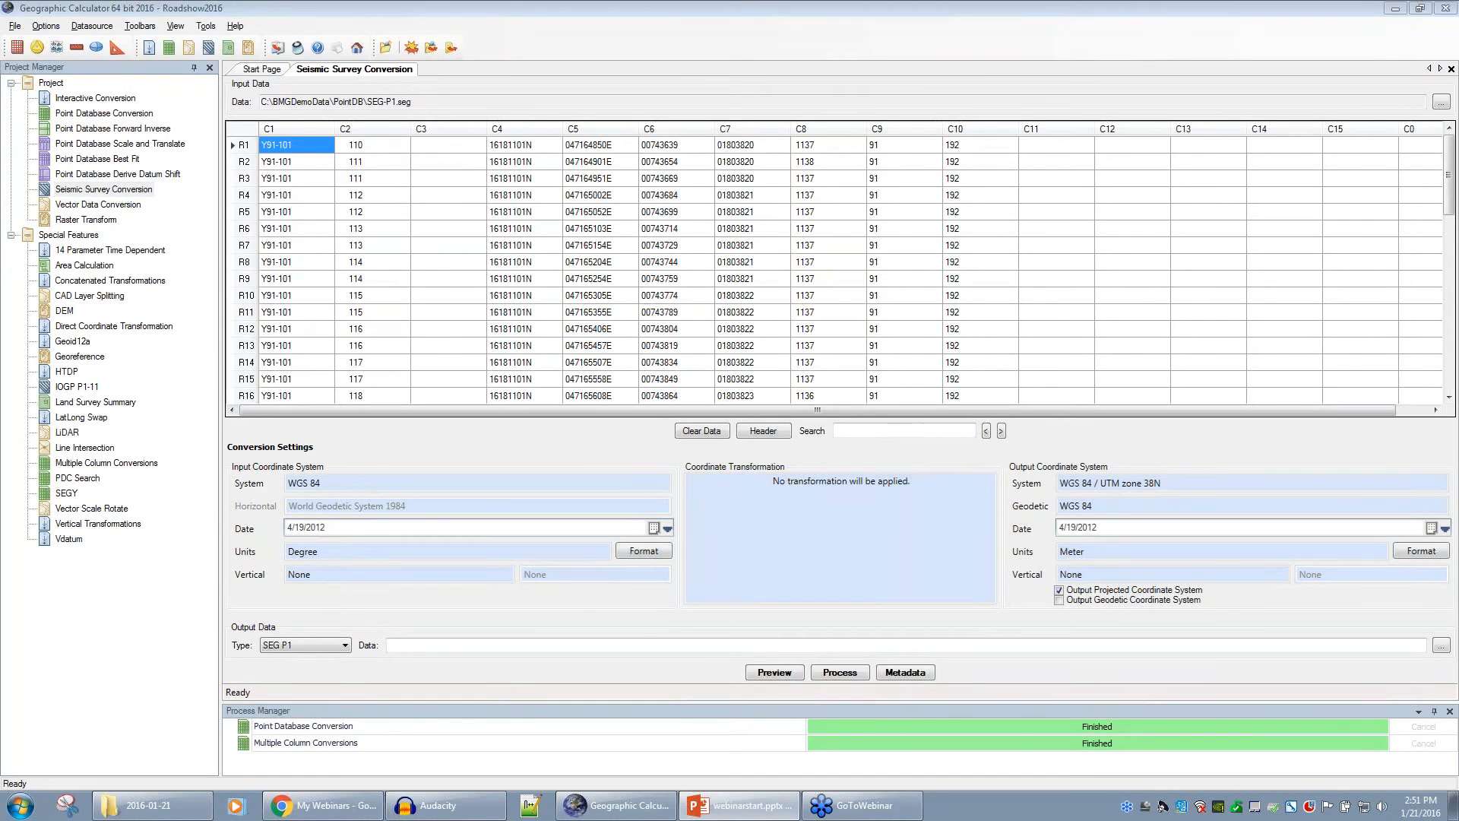
key("shift+F5")
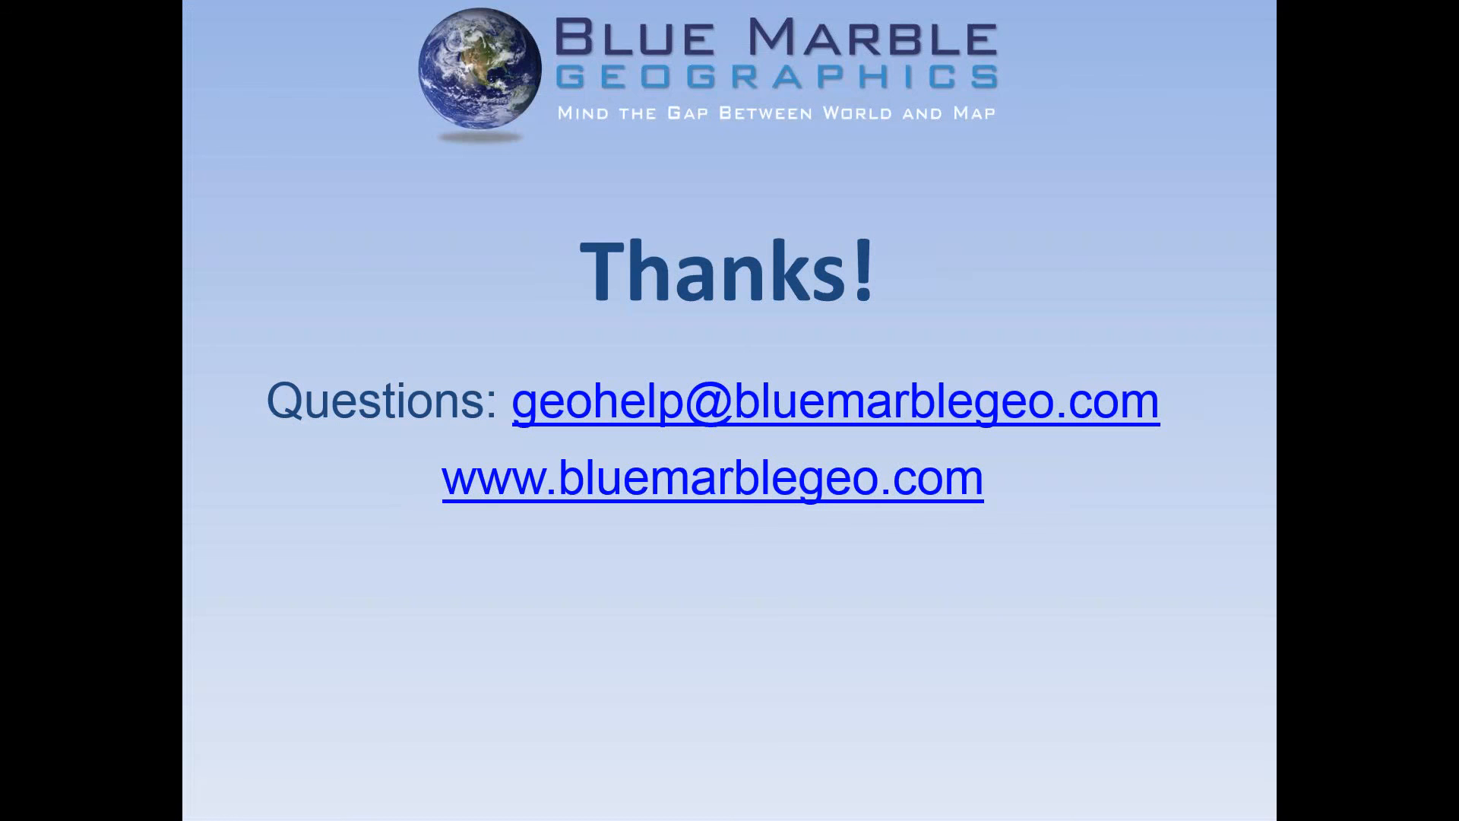